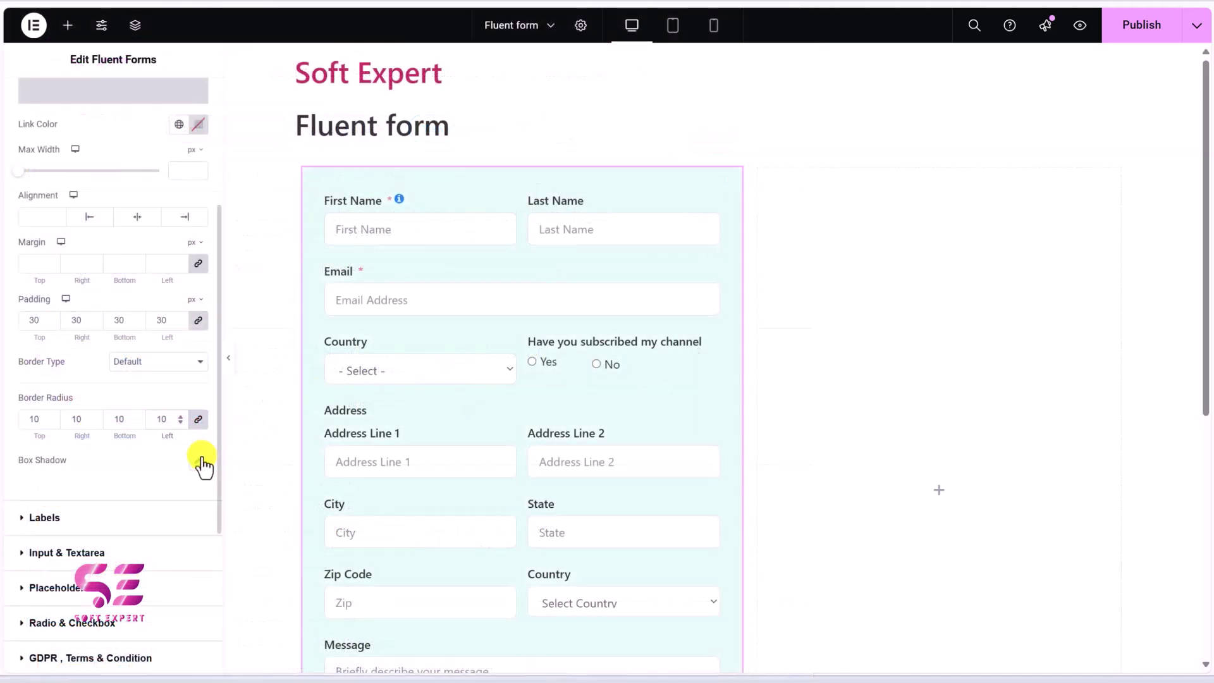
pyautogui.click(201, 464)
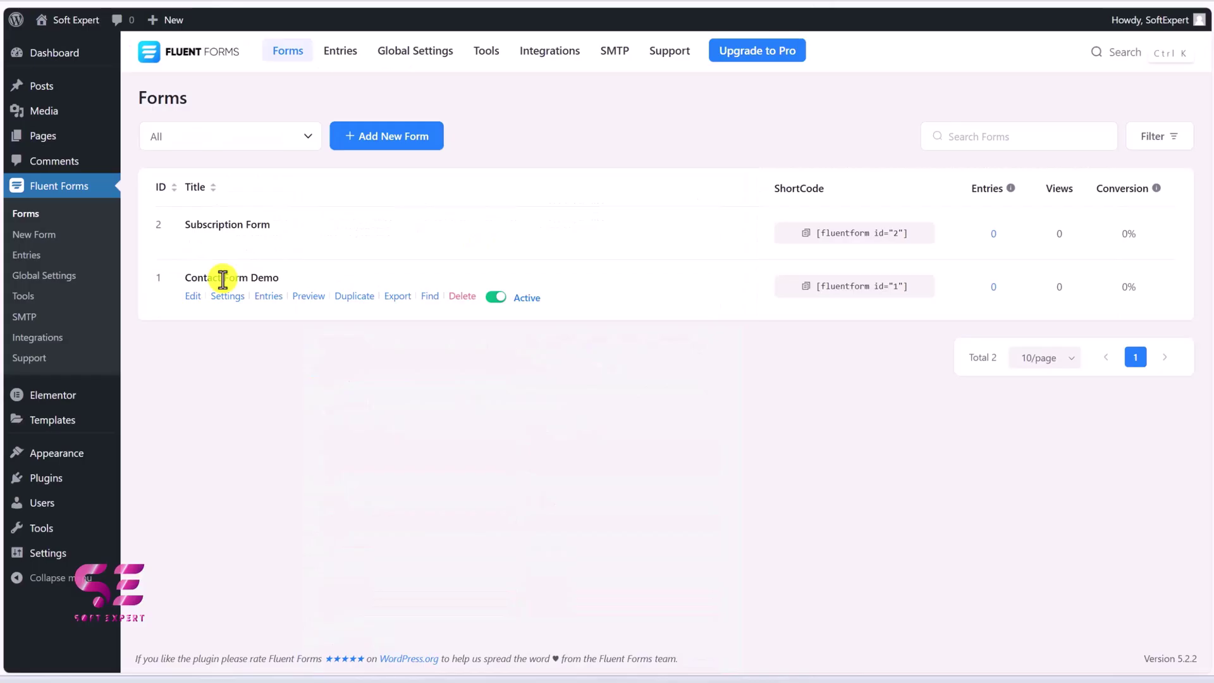
pyautogui.click(368, 138)
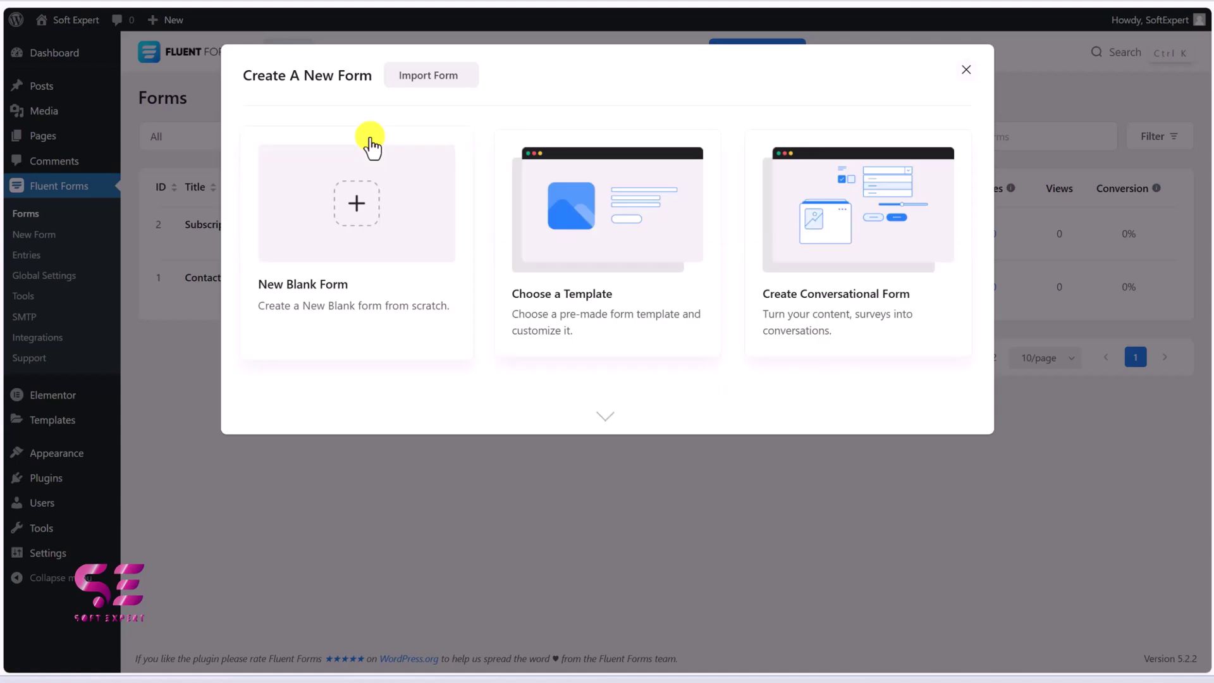
pyautogui.click(621, 225)
pyautogui.scroll(-1, 658, 317)
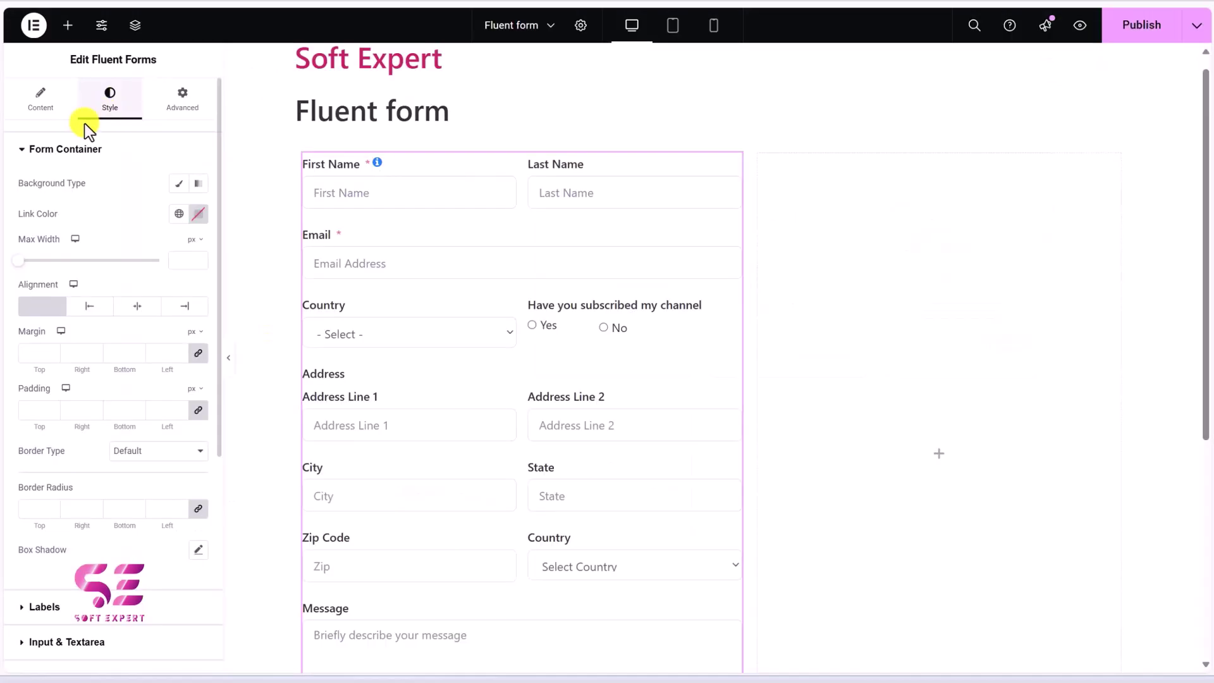
pyautogui.scroll(-5, 125, 199)
pyautogui.scroll(-1, 147, 430)
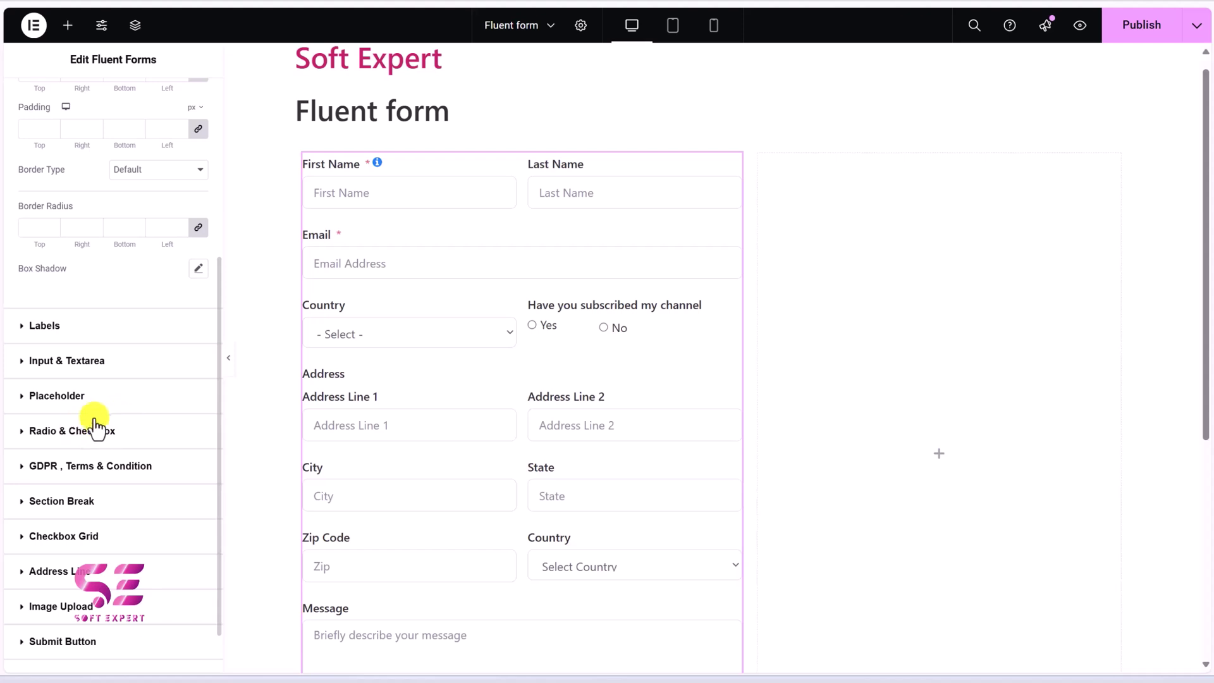
pyautogui.scroll(-1, 82, 429)
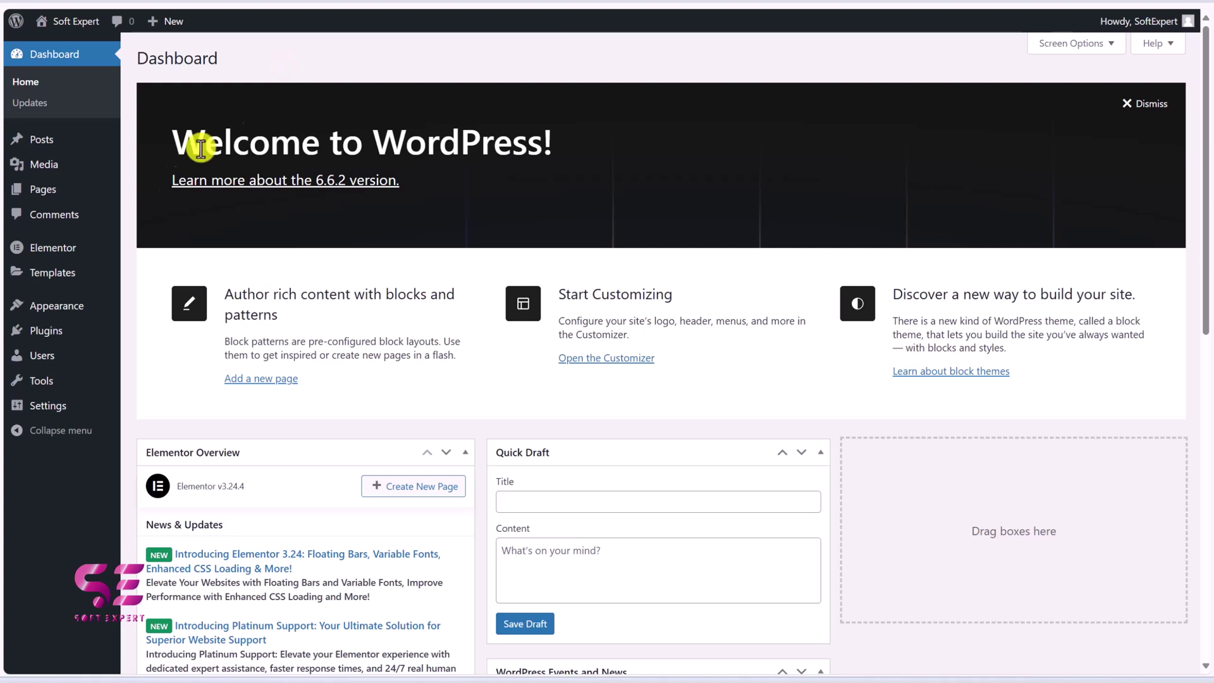
# Step: Open the installed themes page to check which theme is active
pyautogui.moveTo(84, 305)
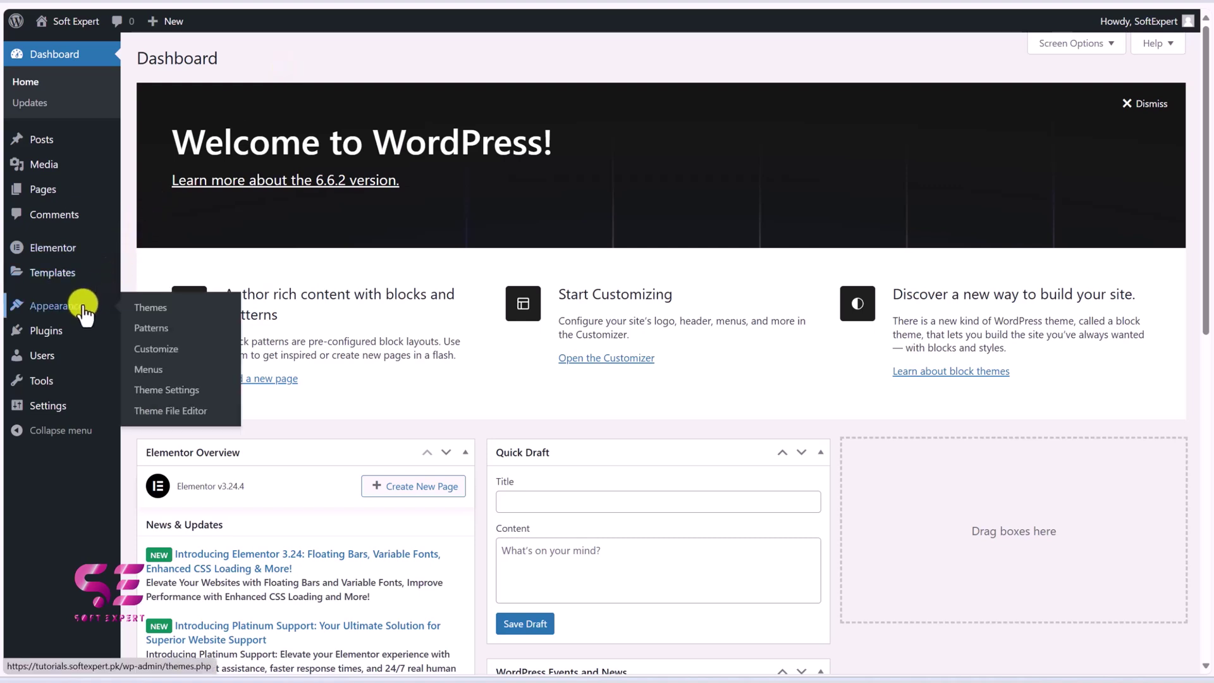
pyautogui.click(133, 310)
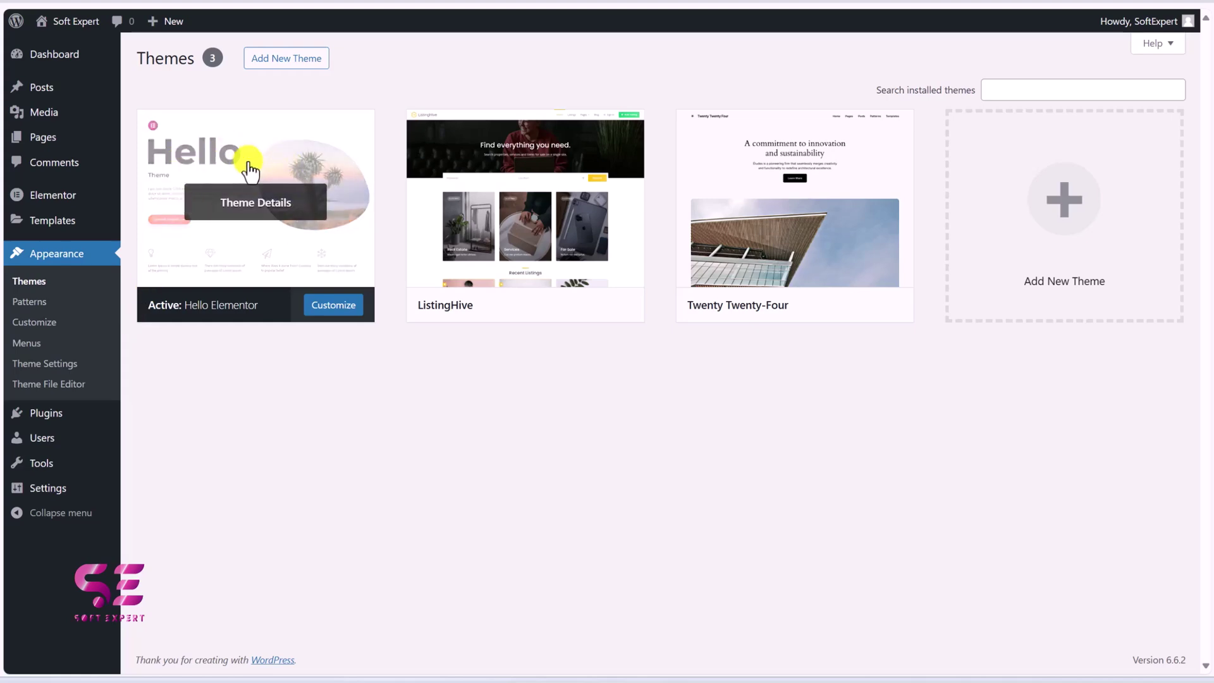
pyautogui.moveTo(93, 190)
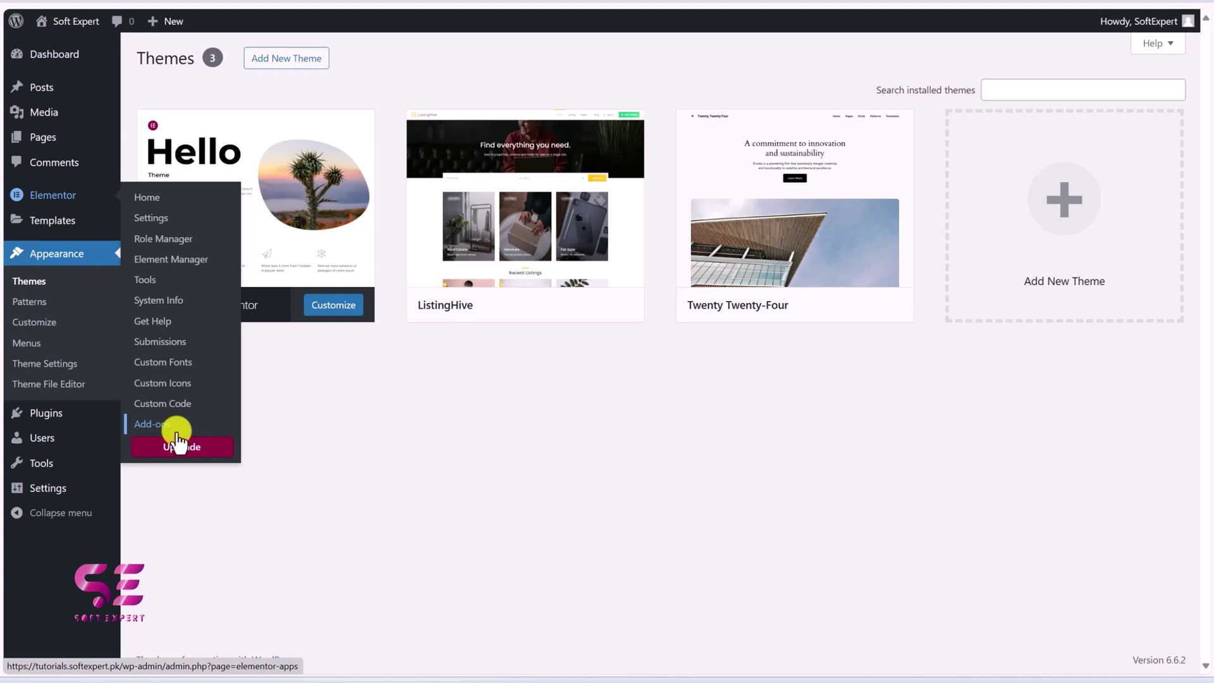
# Step: Search the plugin directory for "fluent form", then install and activate the Fluent Forms contact form plugin
pyautogui.moveTo(65, 412)
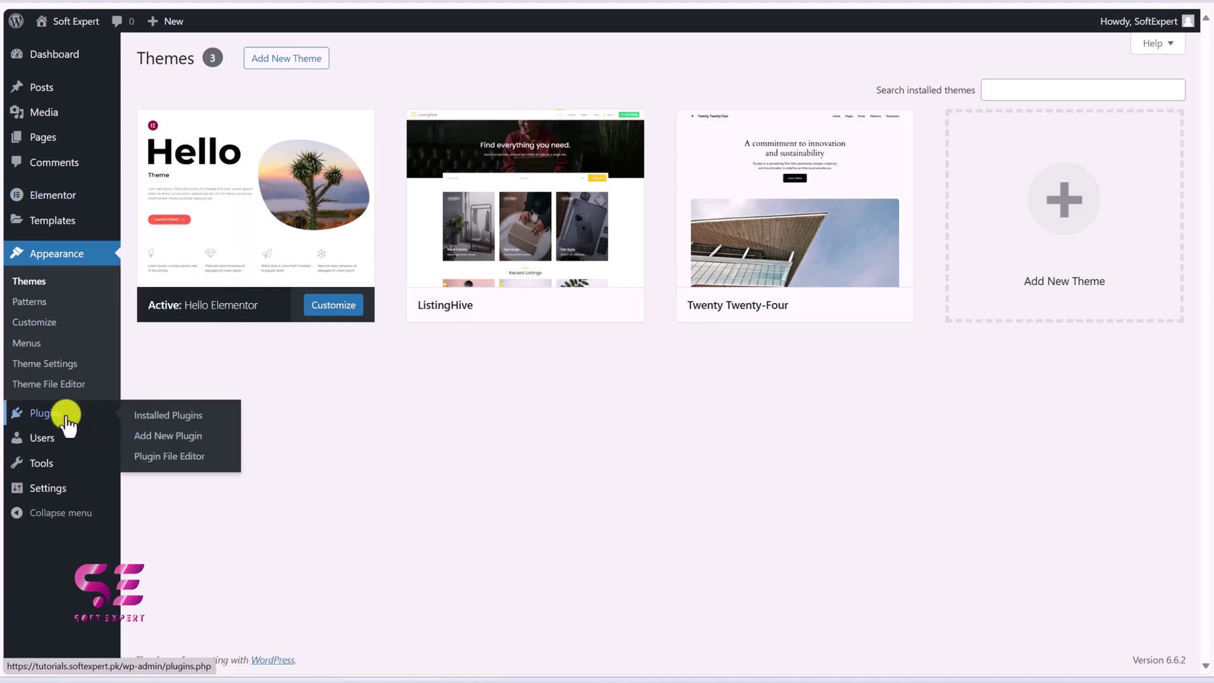
pyautogui.click(162, 446)
pyautogui.click(924, 102)
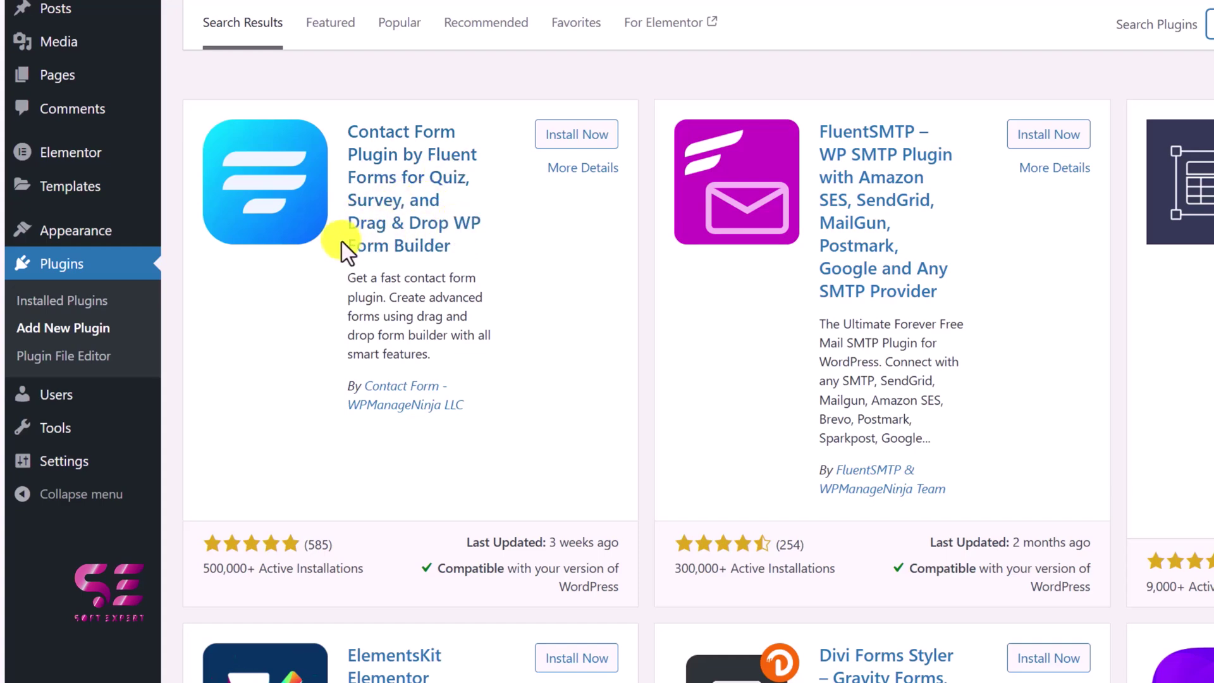
pyautogui.click(557, 136)
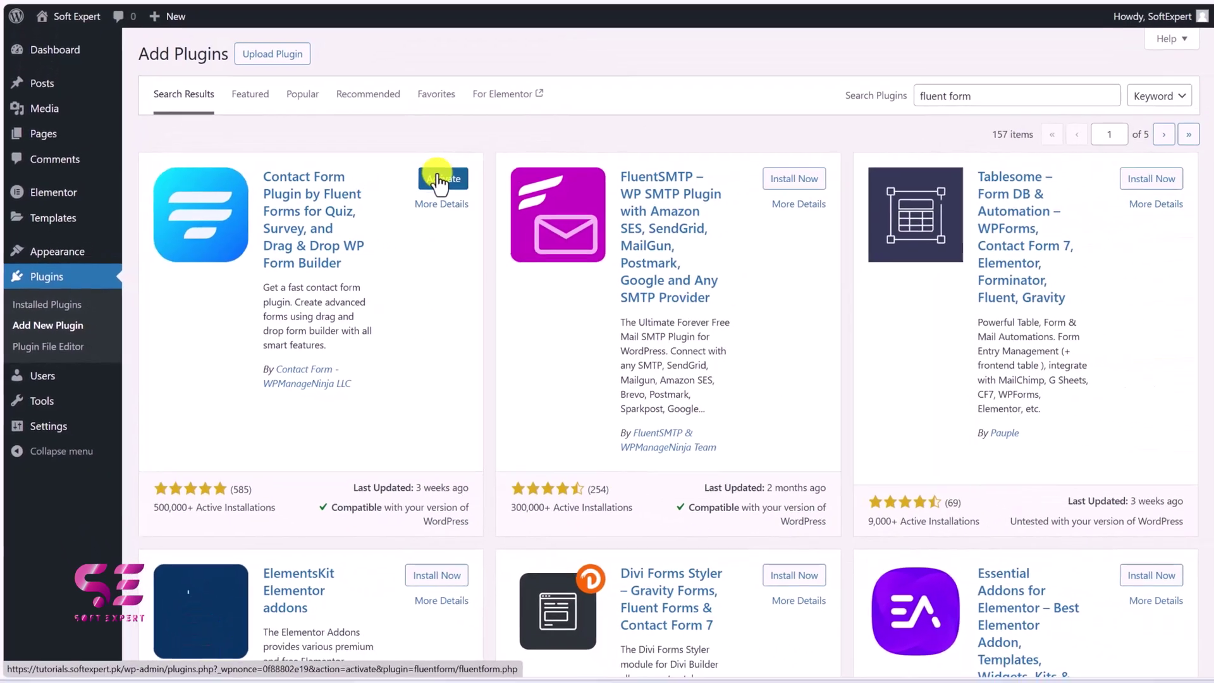
pyautogui.click(563, 135)
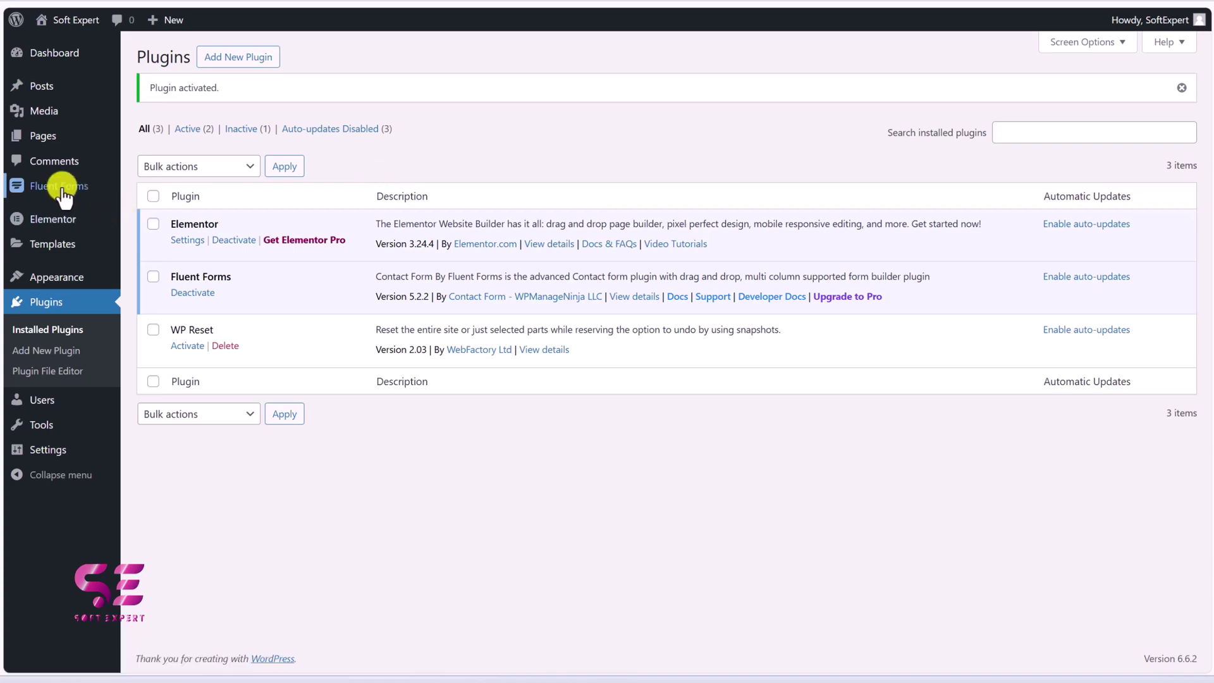
# Step: Open the Fluent Forms list of forms and preview the Contact Form Demo and the Subscription Form
pyautogui.moveTo(63, 196)
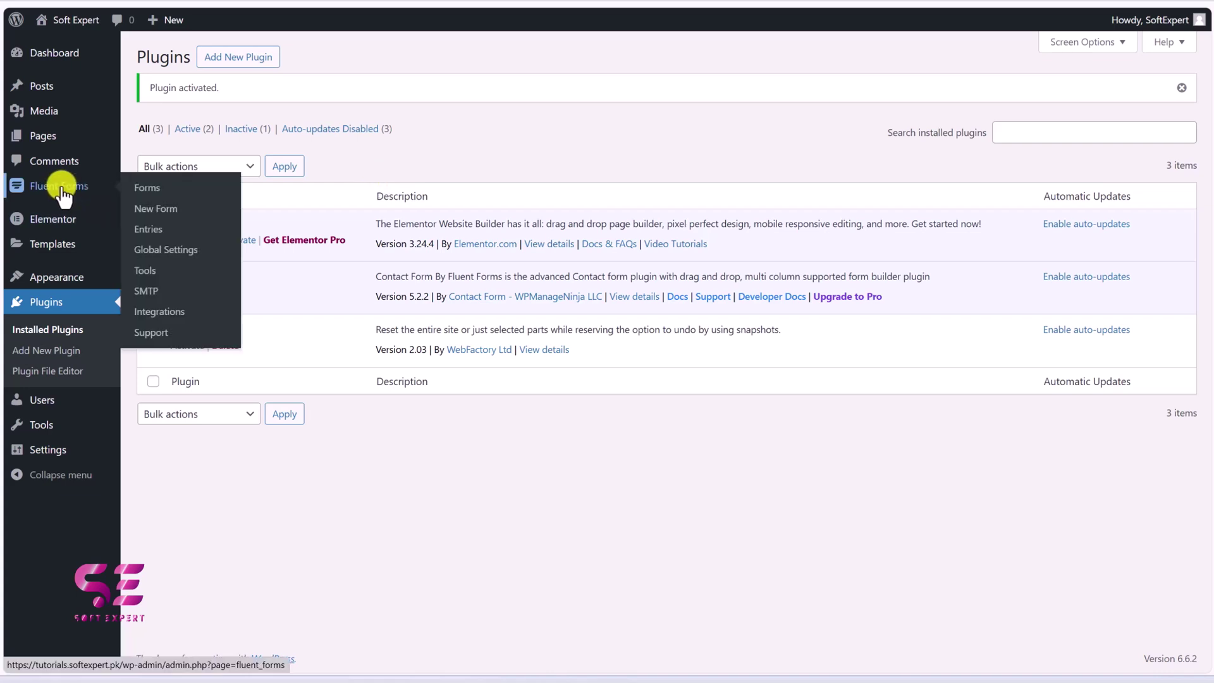
pyautogui.click(150, 193)
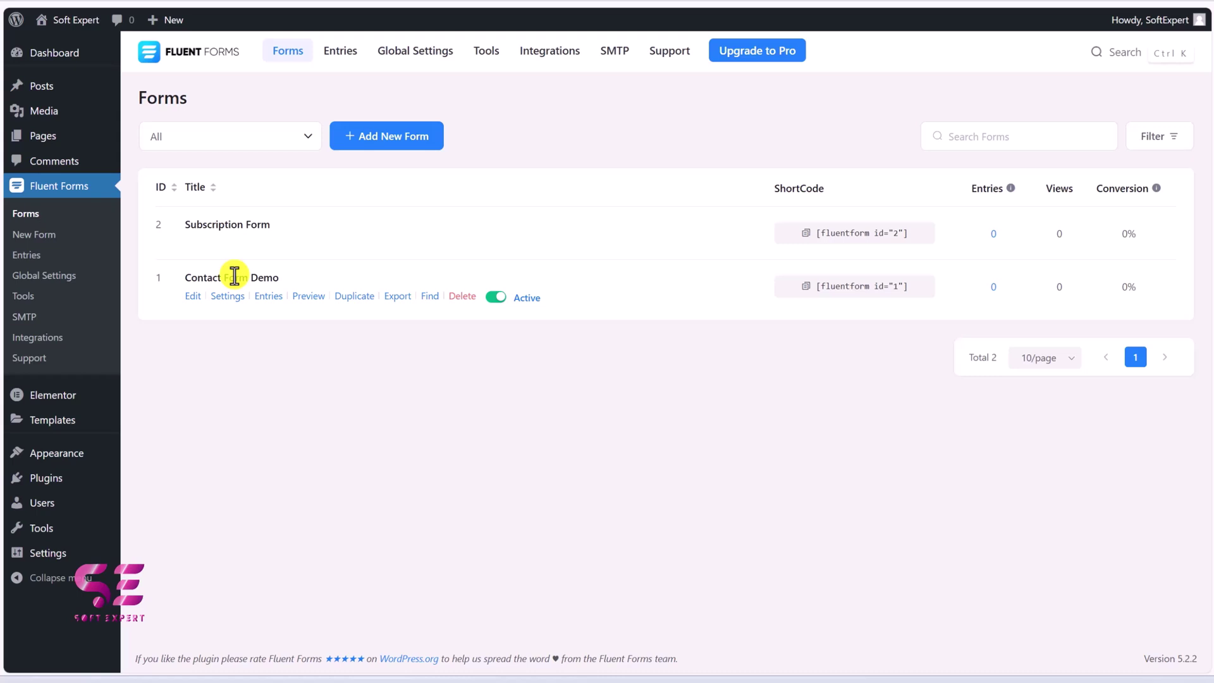
pyautogui.click(314, 297)
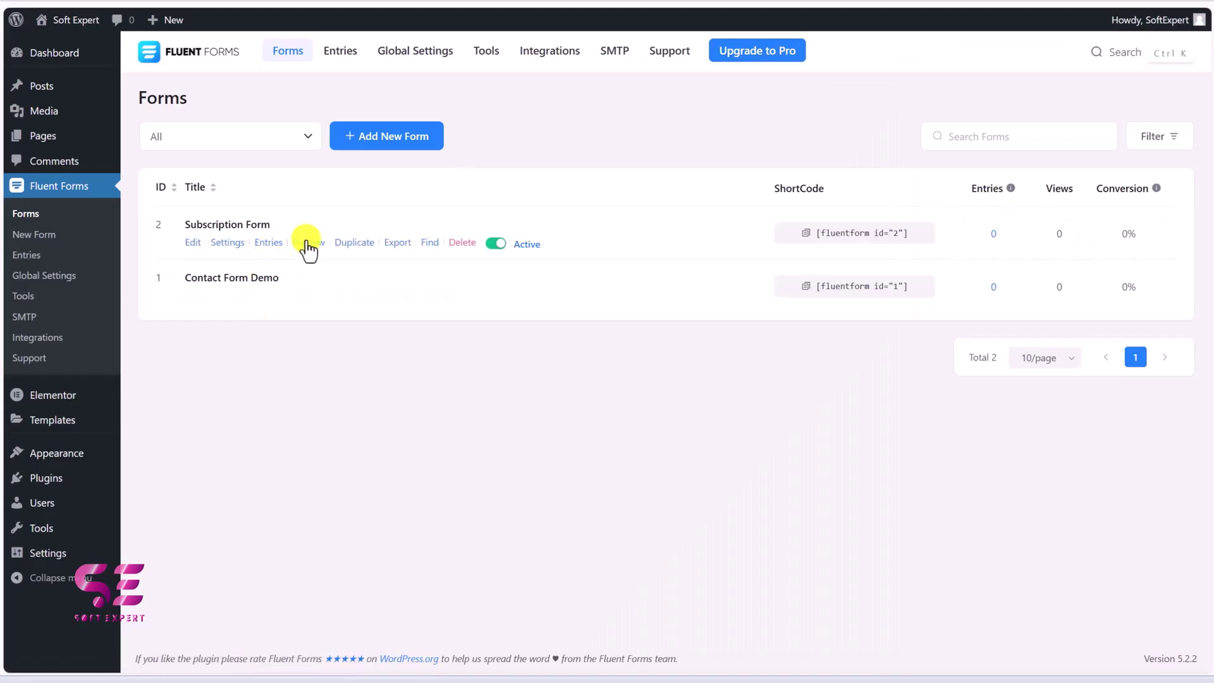
pyautogui.click(307, 245)
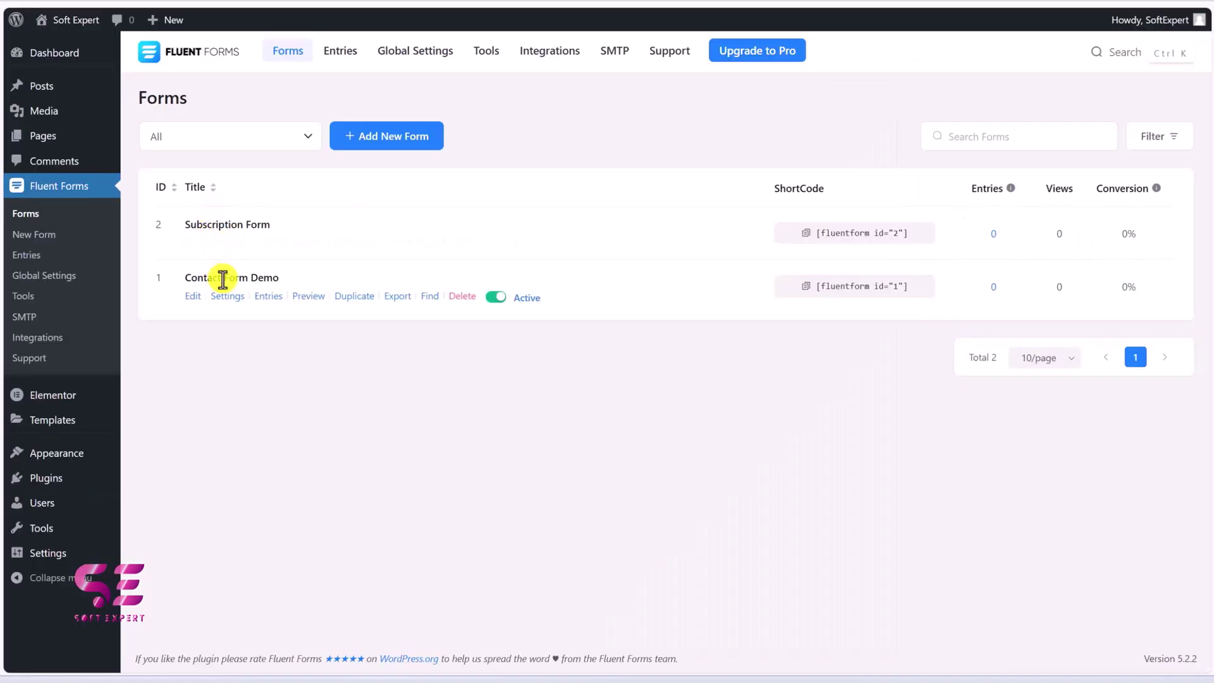
# Step: Browse the predefined form templates and create a new form from the blank template in the Basic category
pyautogui.click(372, 146)
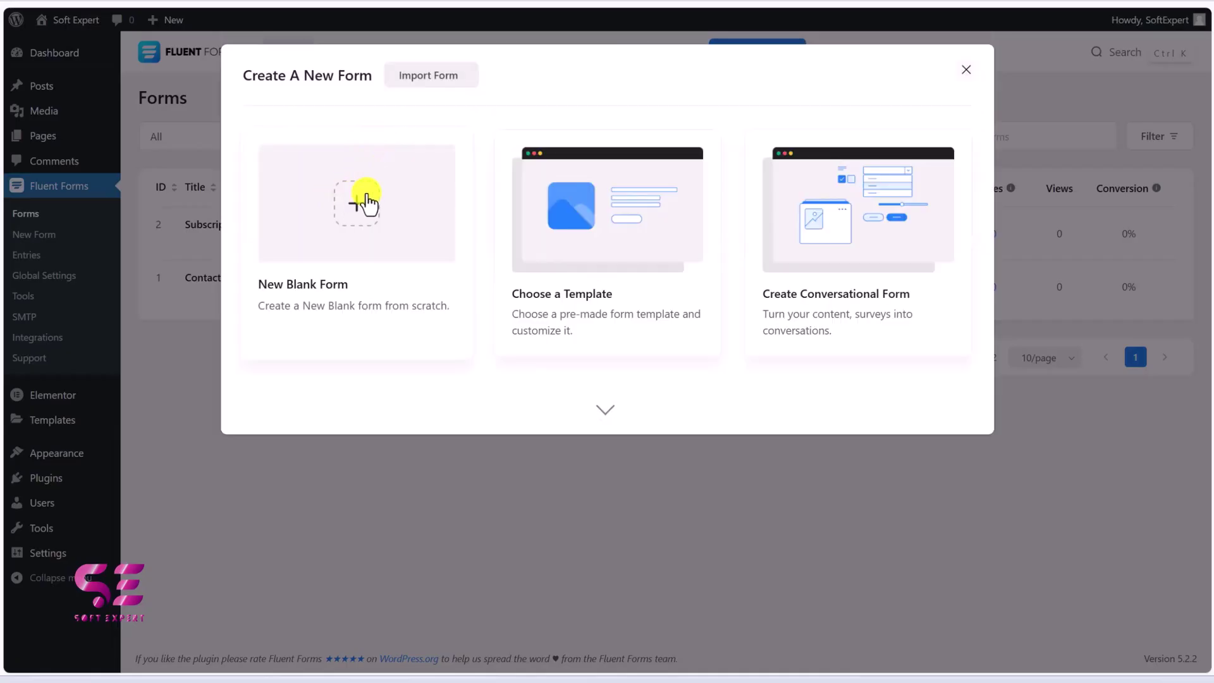
pyautogui.click(621, 226)
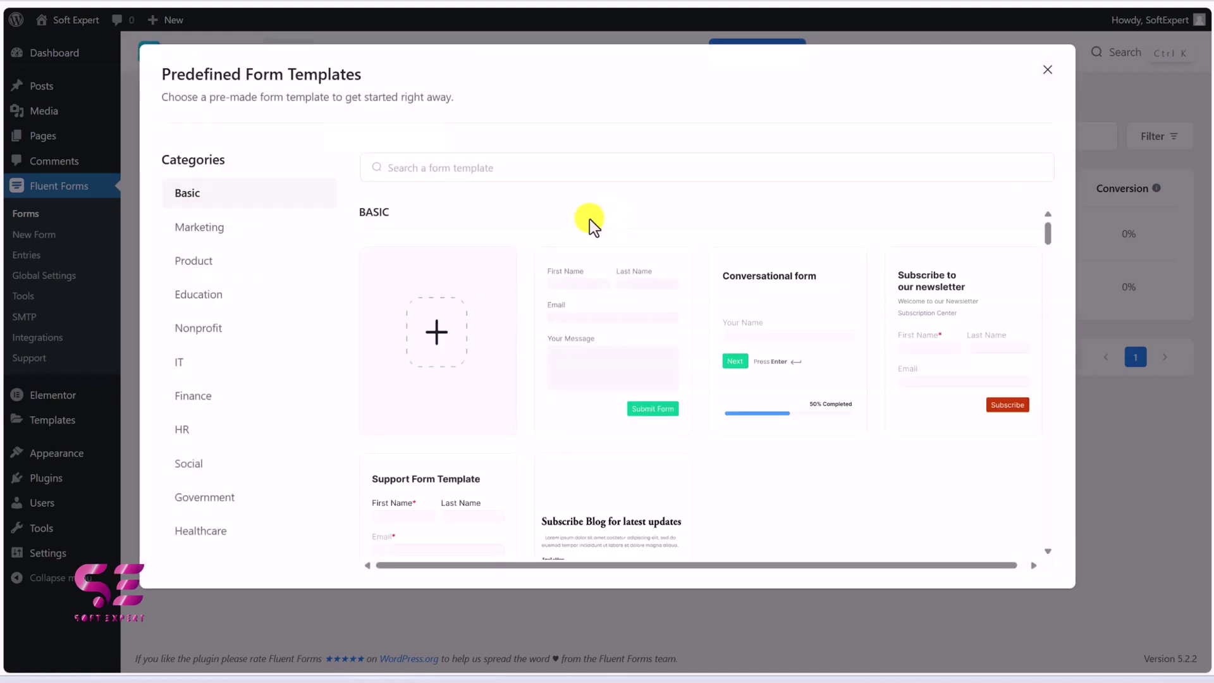
pyautogui.moveTo(583, 271)
pyautogui.scroll(-1, 678, 320)
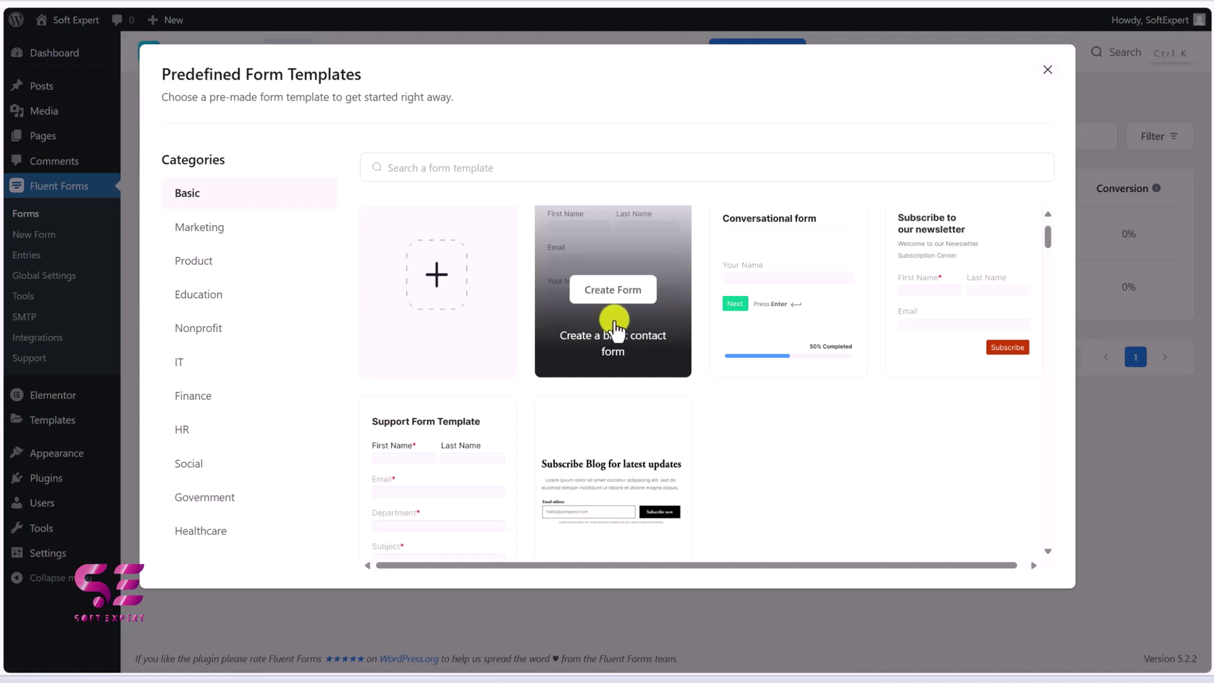
pyautogui.moveTo(961, 323)
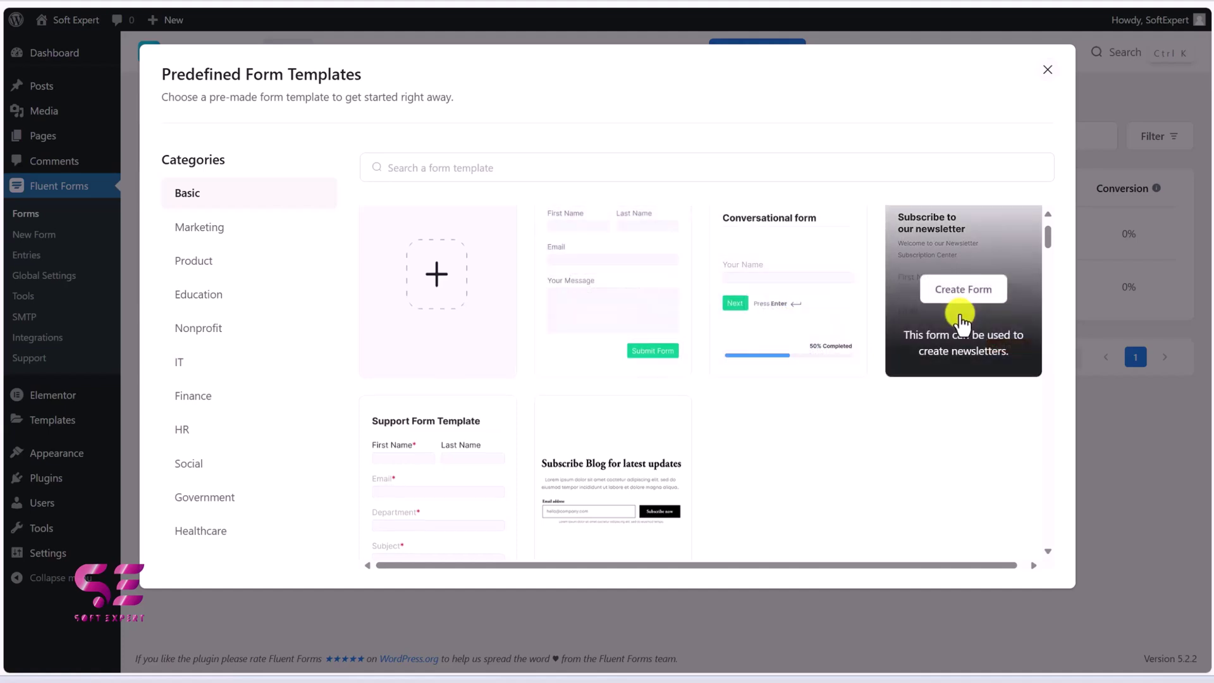
pyautogui.scroll(-3, 683, 320)
pyautogui.scroll(-15, 685, 327)
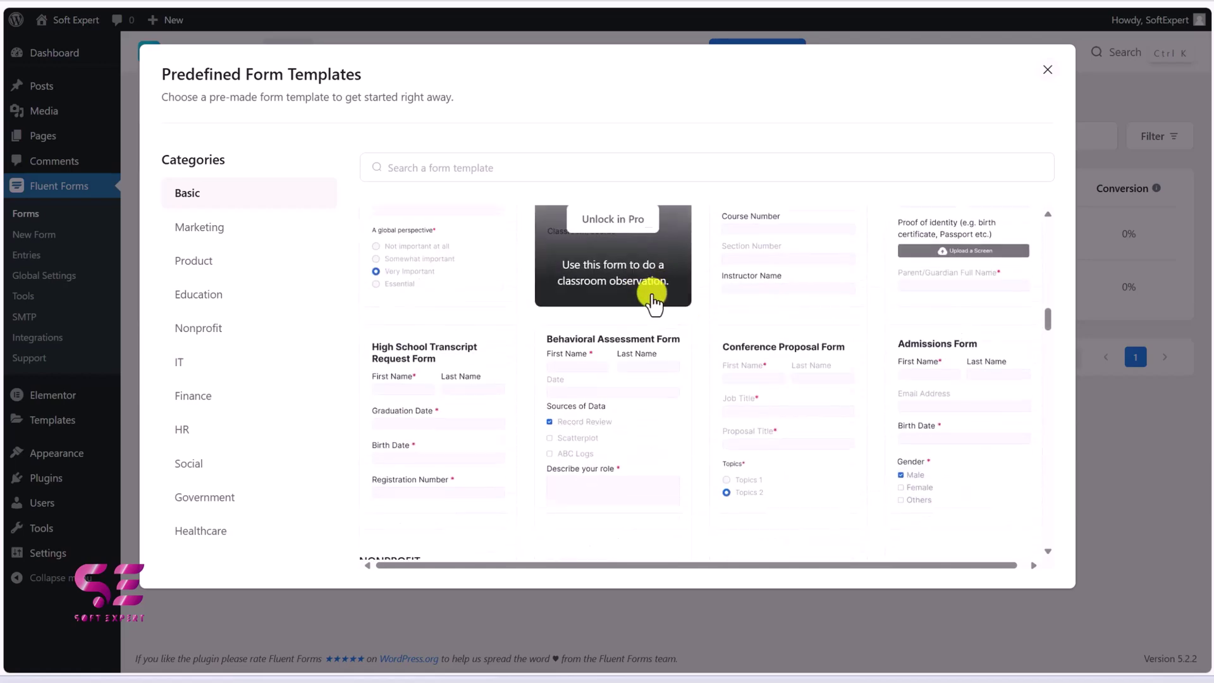
pyautogui.scroll(15, 664, 310)
pyautogui.moveTo(442, 320)
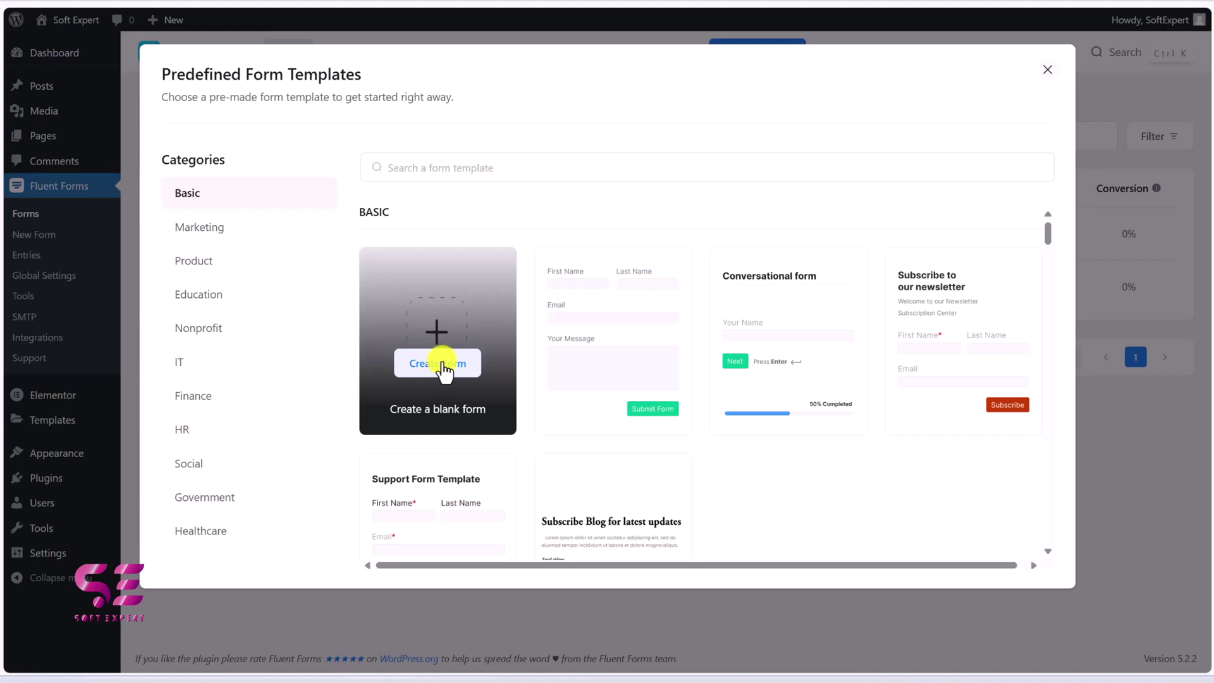
pyautogui.click(441, 365)
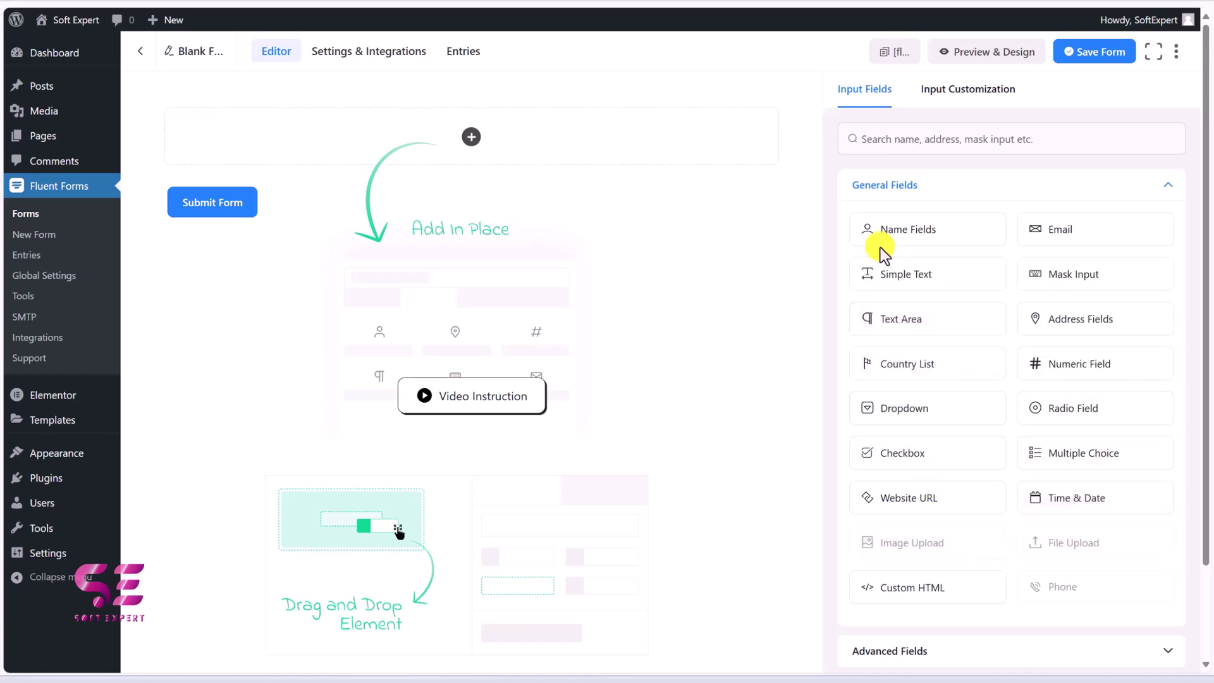
# Step: Add a Name Fields element with Middle Name enabled to the blank form and expand its First Name settings
pyautogui.click(471, 138)
pyautogui.click(378, 277)
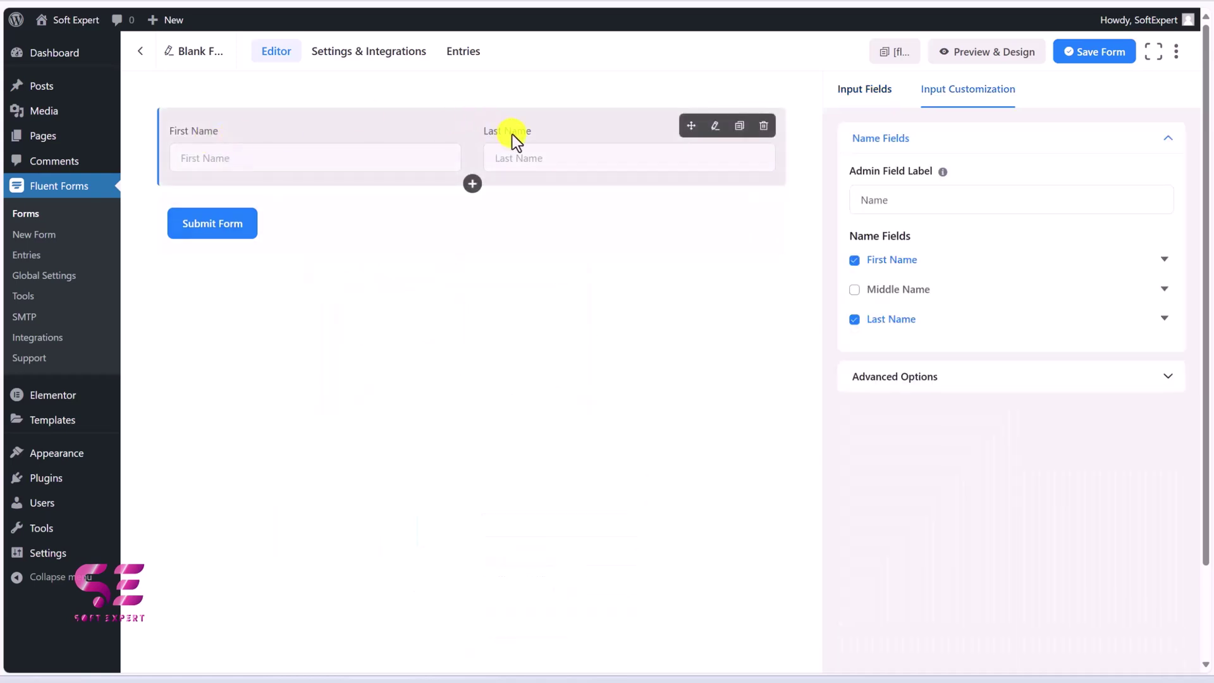
pyautogui.click(860, 291)
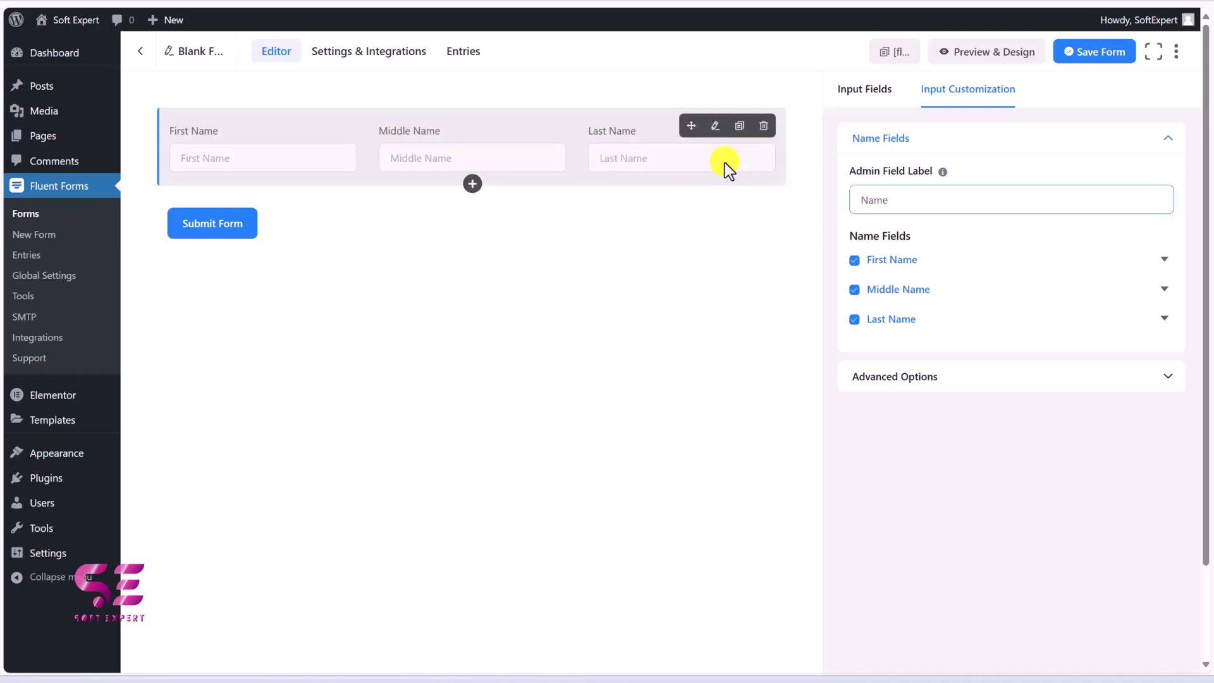
pyautogui.click(860, 180)
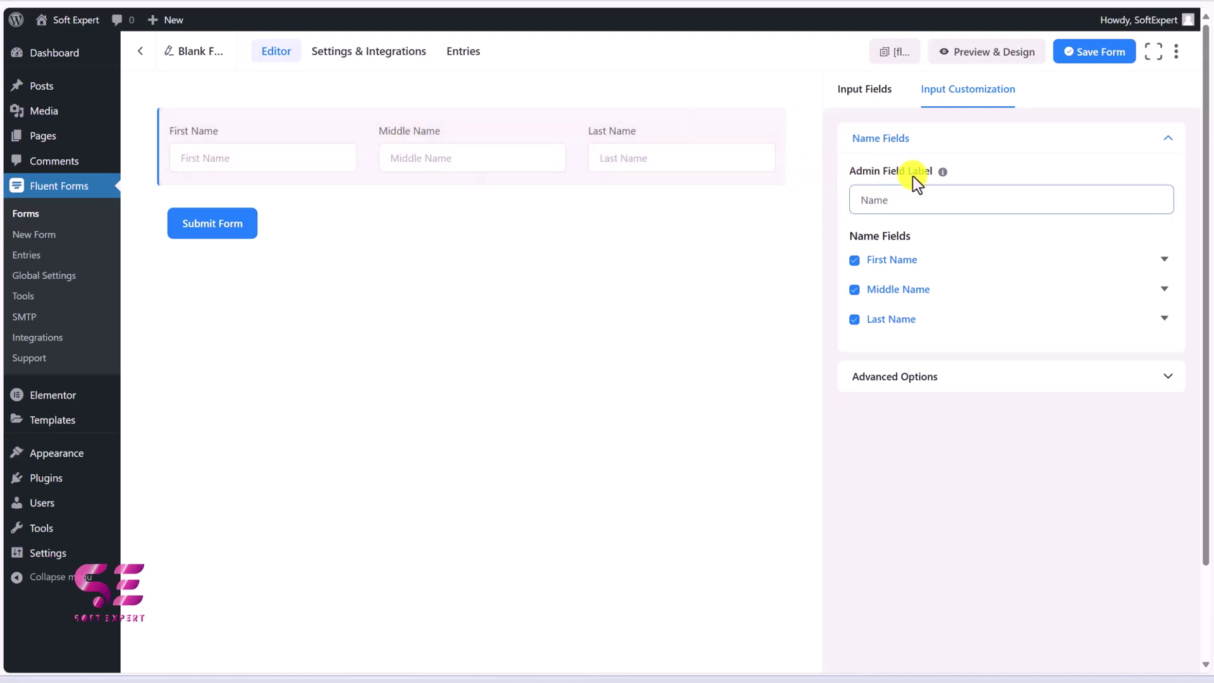
pyautogui.click(1164, 261)
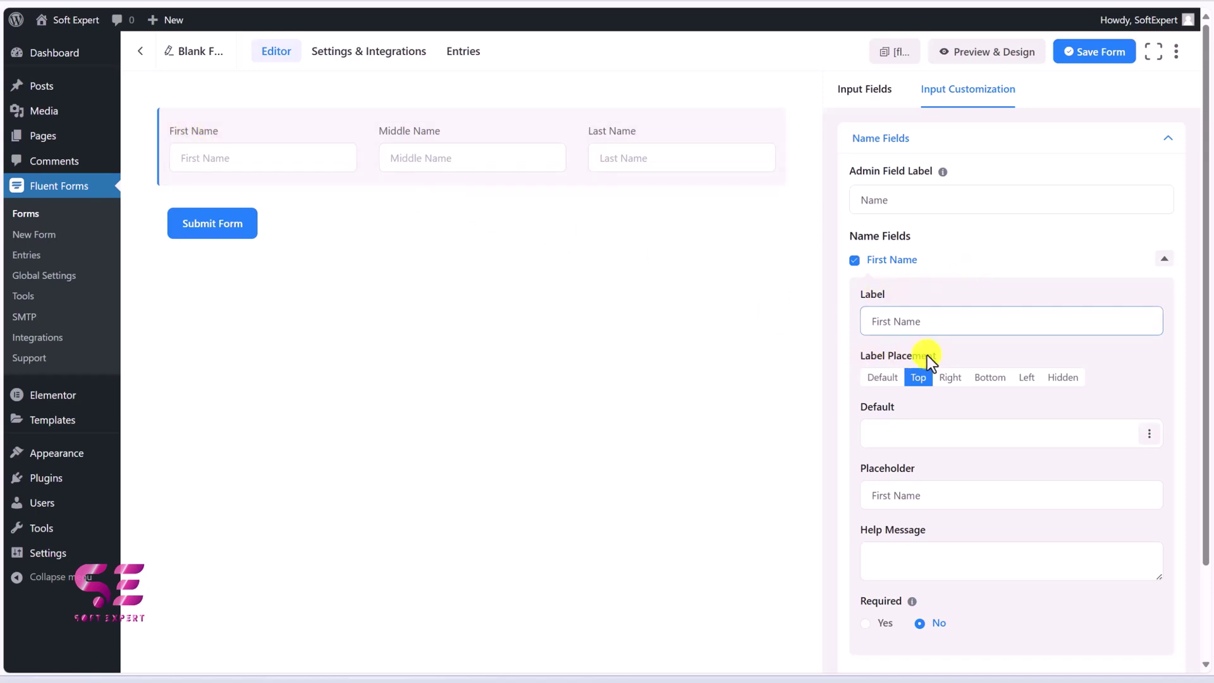
# Step: Try the Right, Bottom, Left and Hidden label placements for First Name, and return the placement to Top
pyautogui.click(946, 379)
pyautogui.click(993, 380)
pyautogui.click(1023, 379)
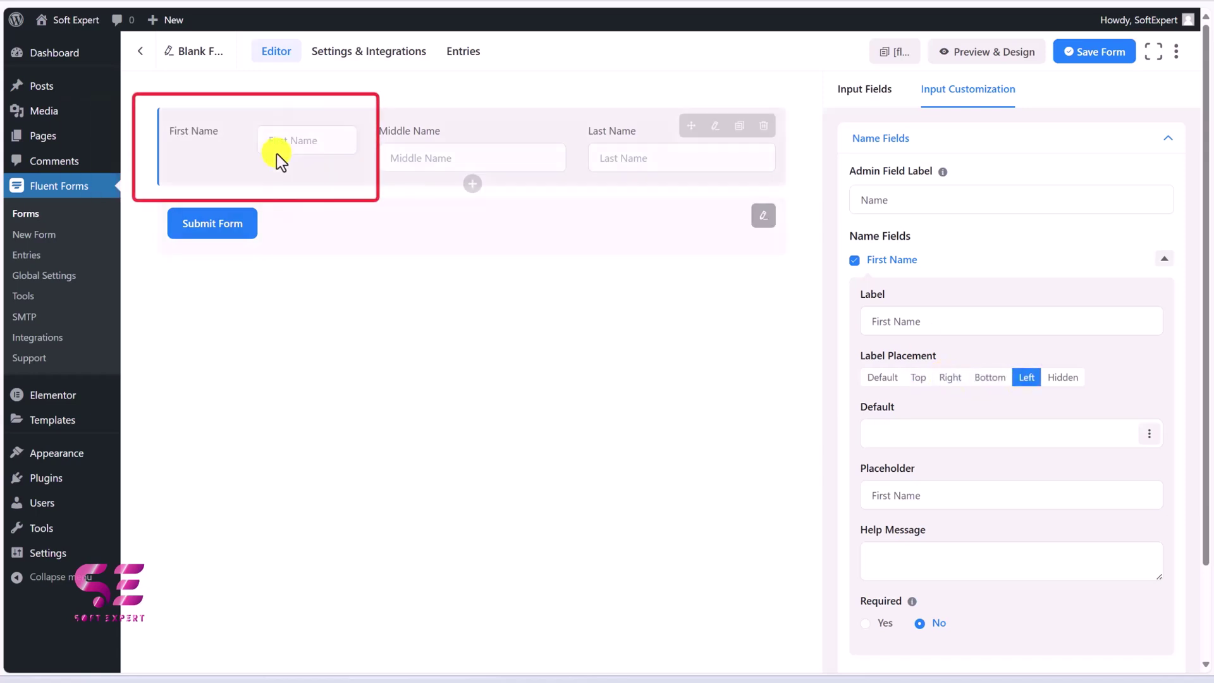
pyautogui.click(1060, 382)
pyautogui.click(918, 378)
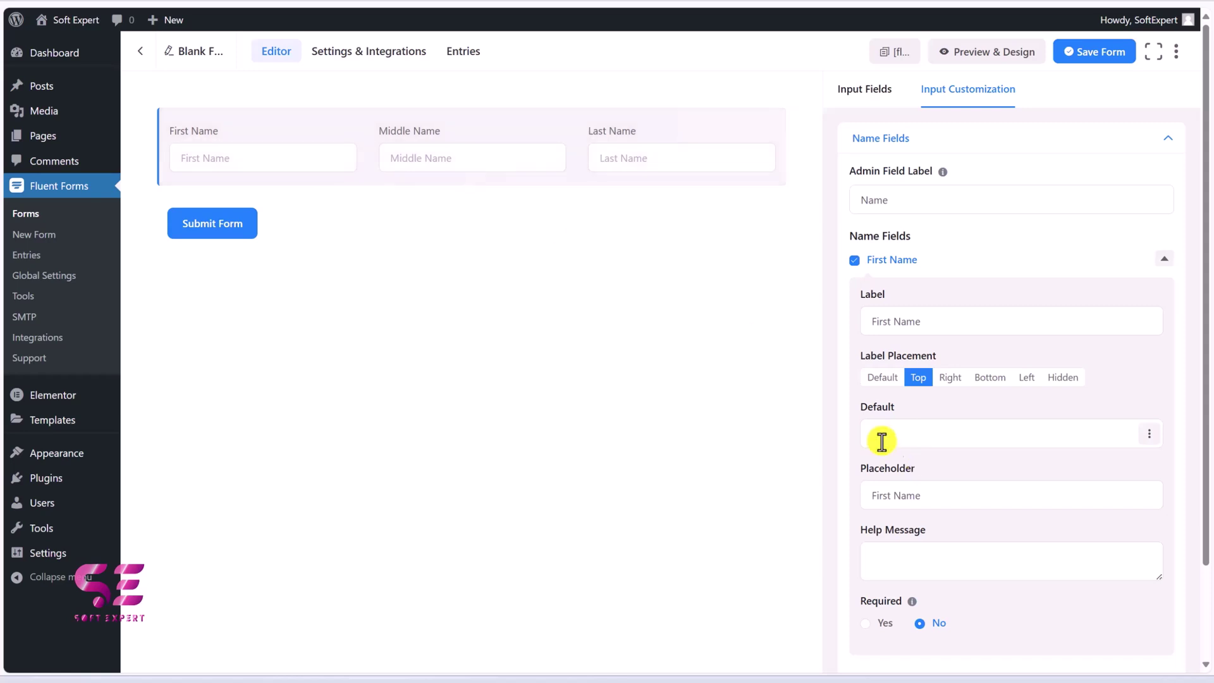
# Step: Examine the First Name field's dynamic default value options, its placeholder and its label text
pyautogui.click(1150, 433)
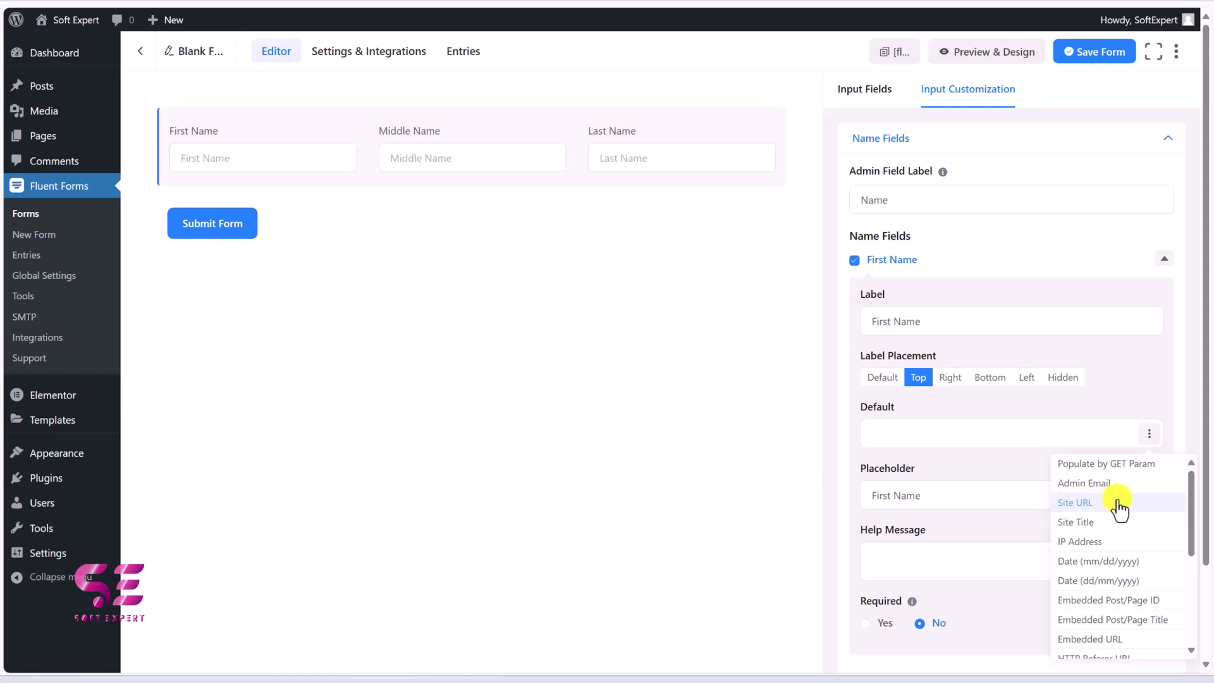
pyautogui.scroll(-2, 1127, 639)
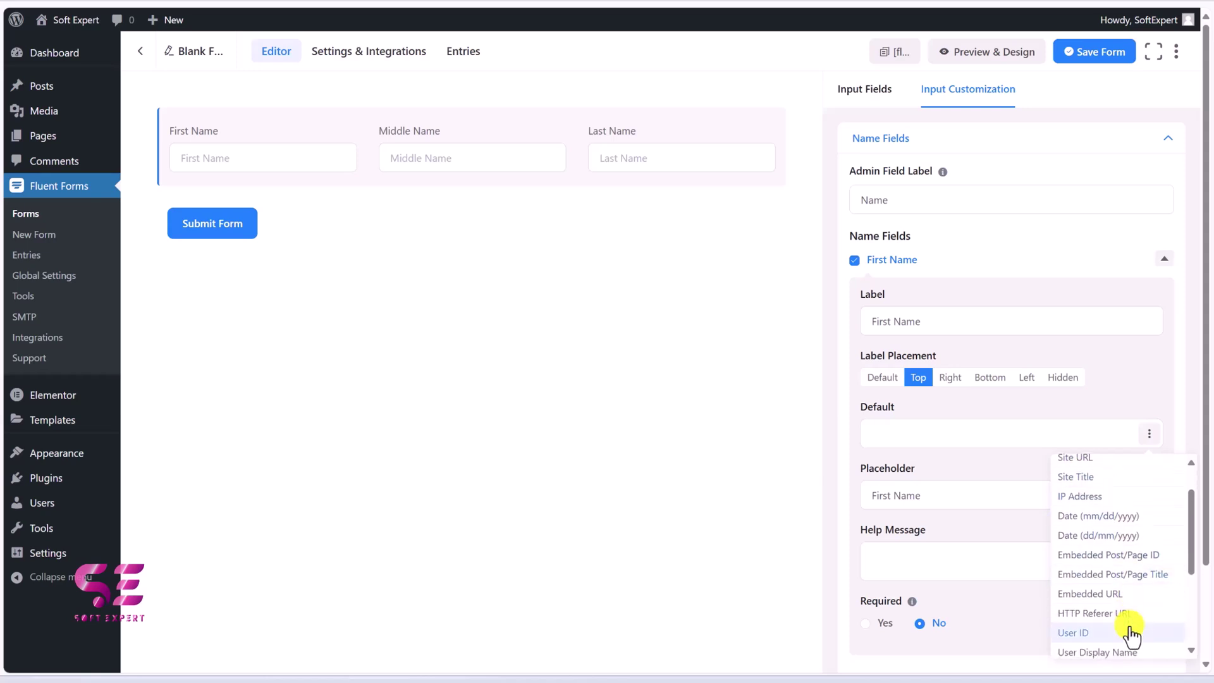
pyautogui.click(909, 497)
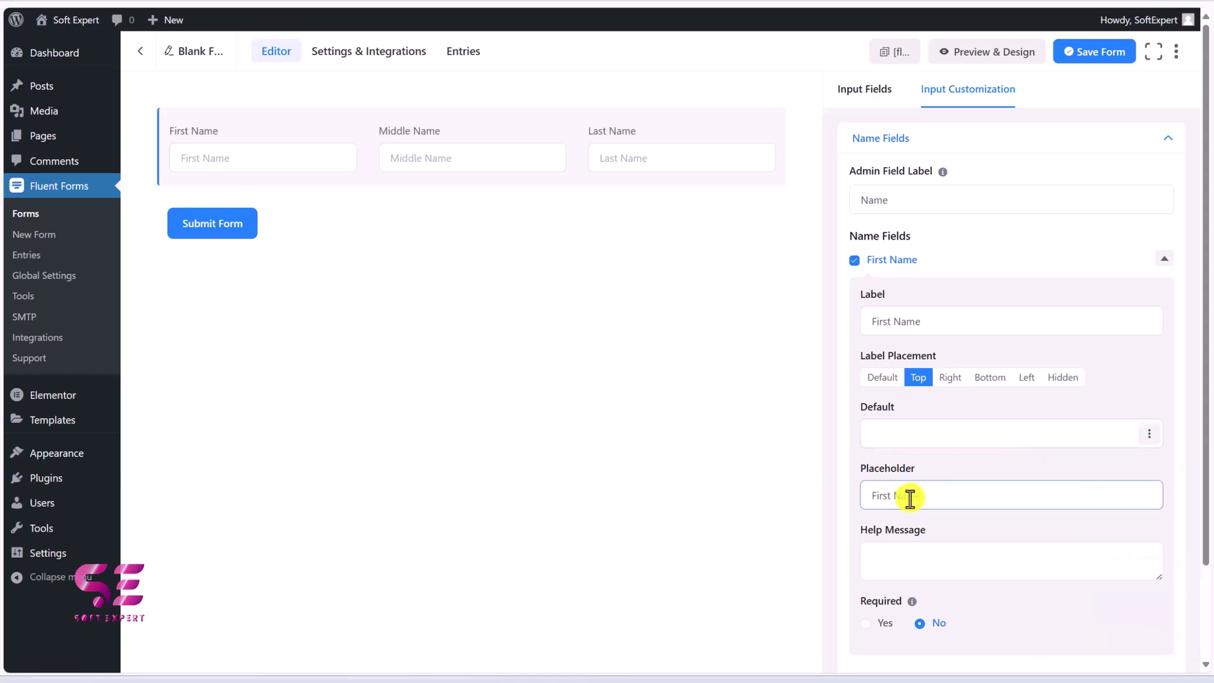
pyautogui.click(230, 168)
pyautogui.click(922, 328)
pyautogui.moveTo(932, 323); pyautogui.dragTo(863, 322)
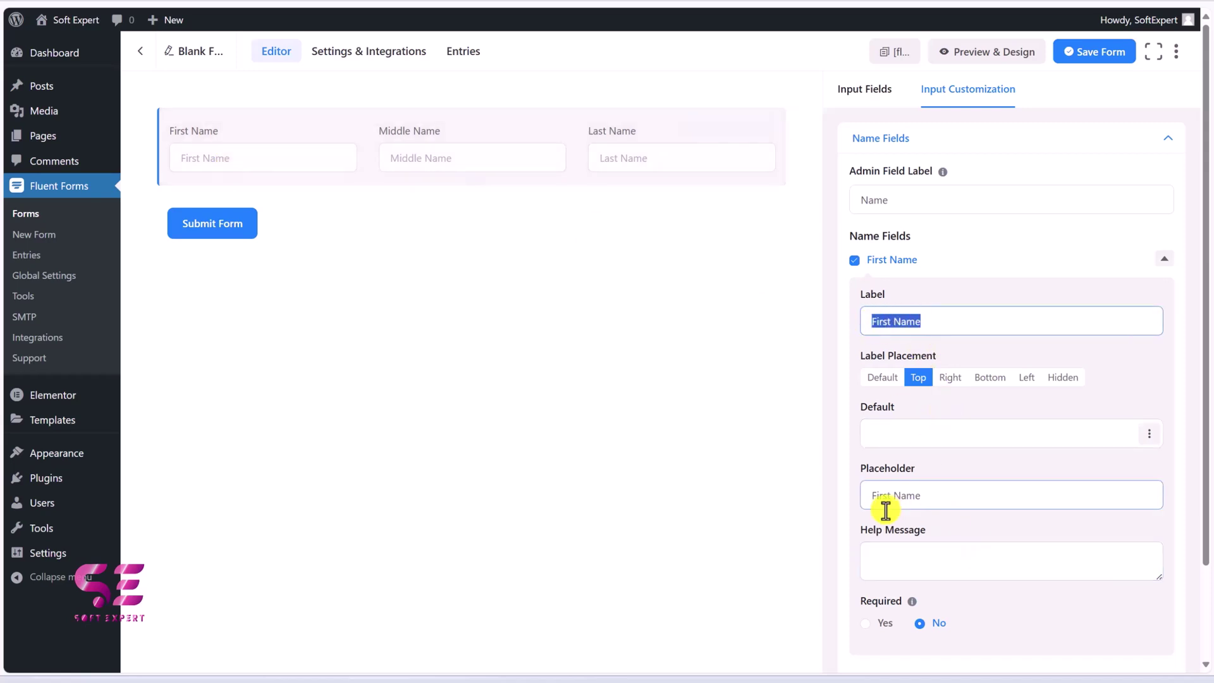
# Step: Enter "Write name here" as the help message of the First Name field
pyautogui.click(892, 558)
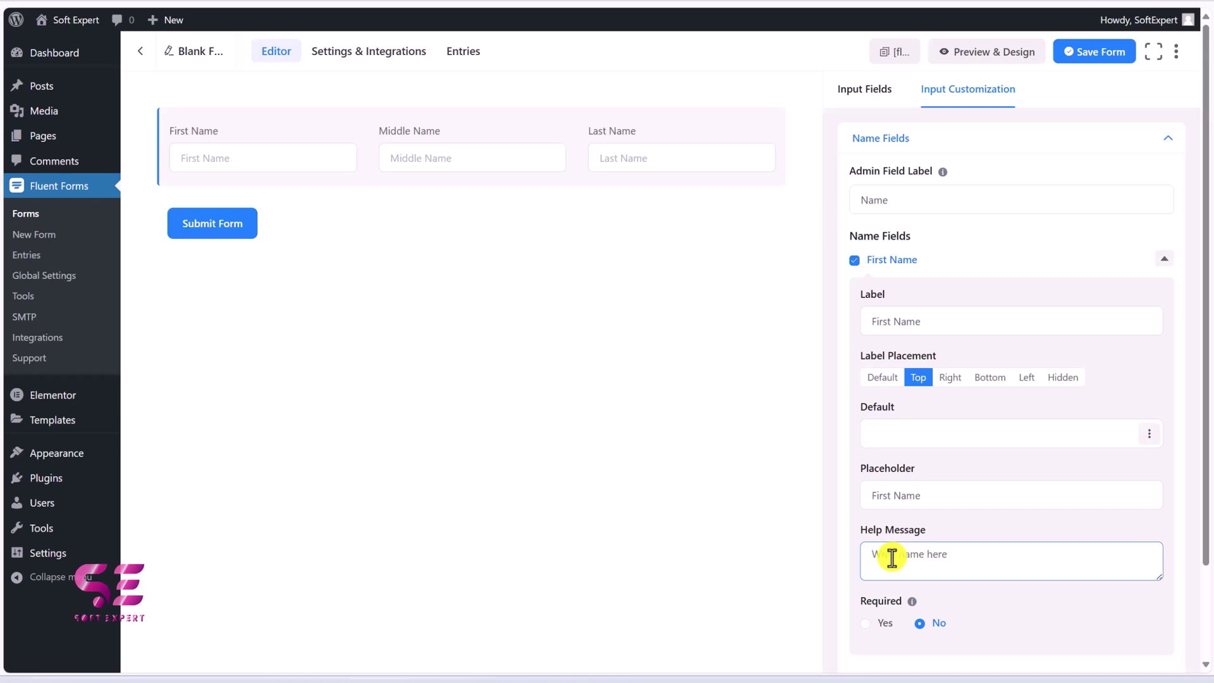
pyautogui.scroll(-1, 935, 645)
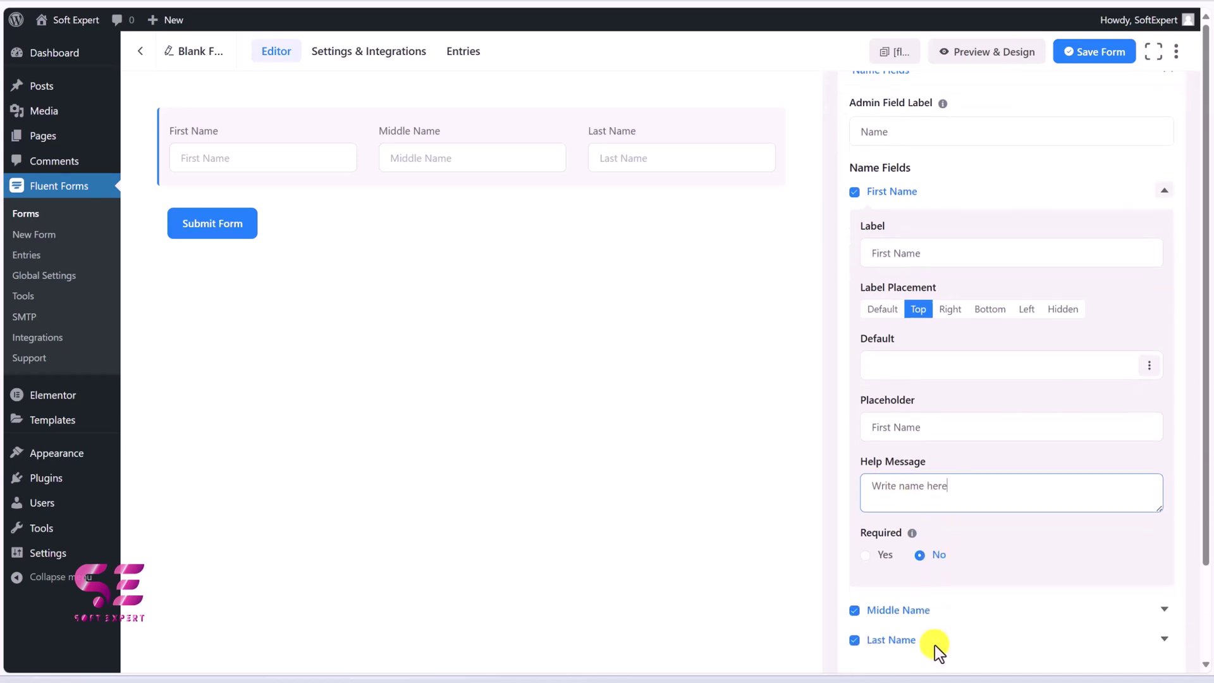
# Step: Make the First Name field required with the custom error message "First name is required"
pyautogui.click(864, 557)
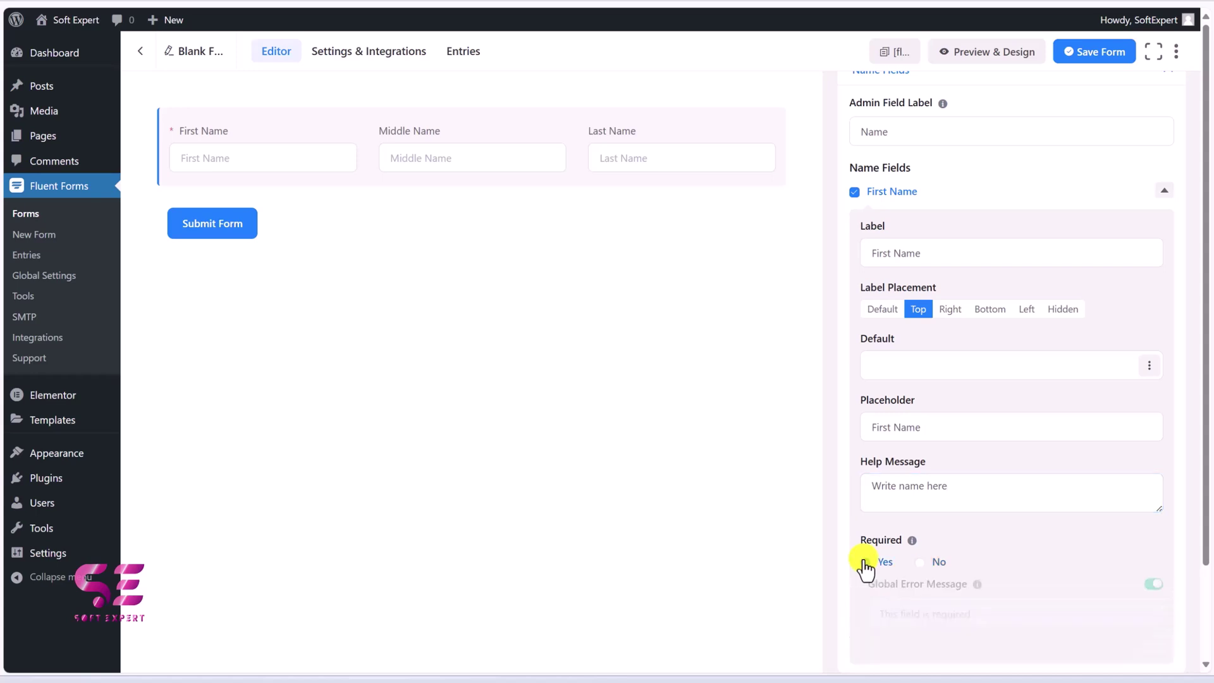
pyautogui.scroll(-1, 966, 558)
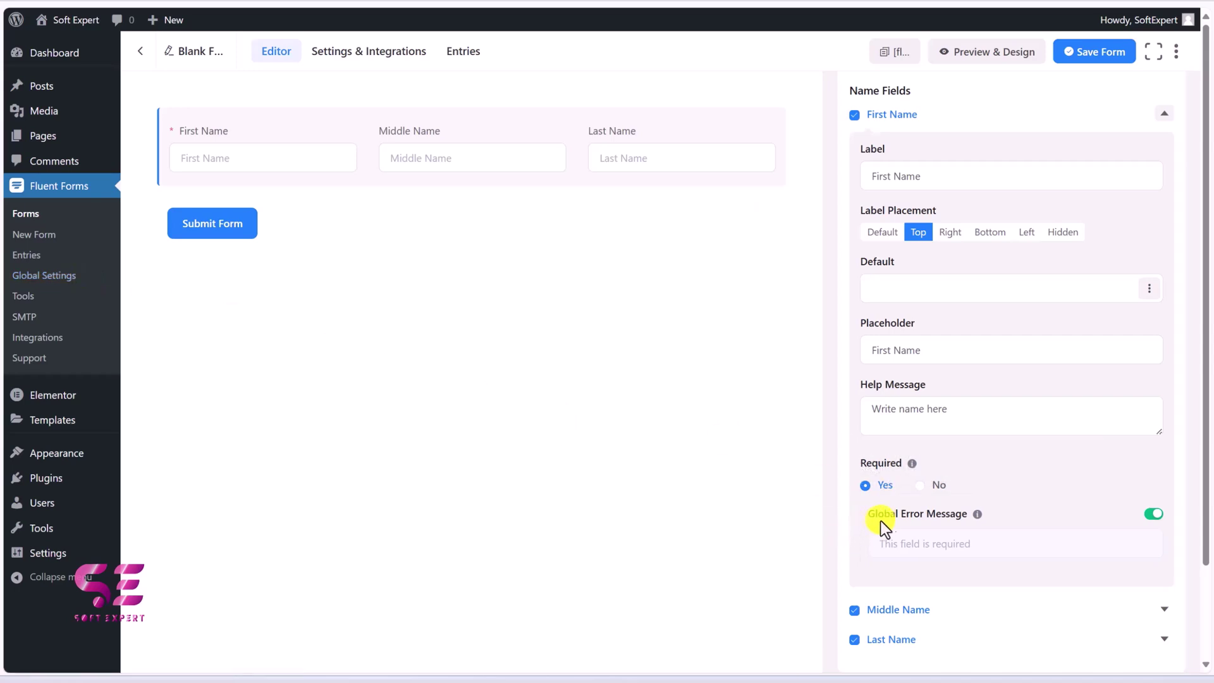
pyautogui.click(1155, 515)
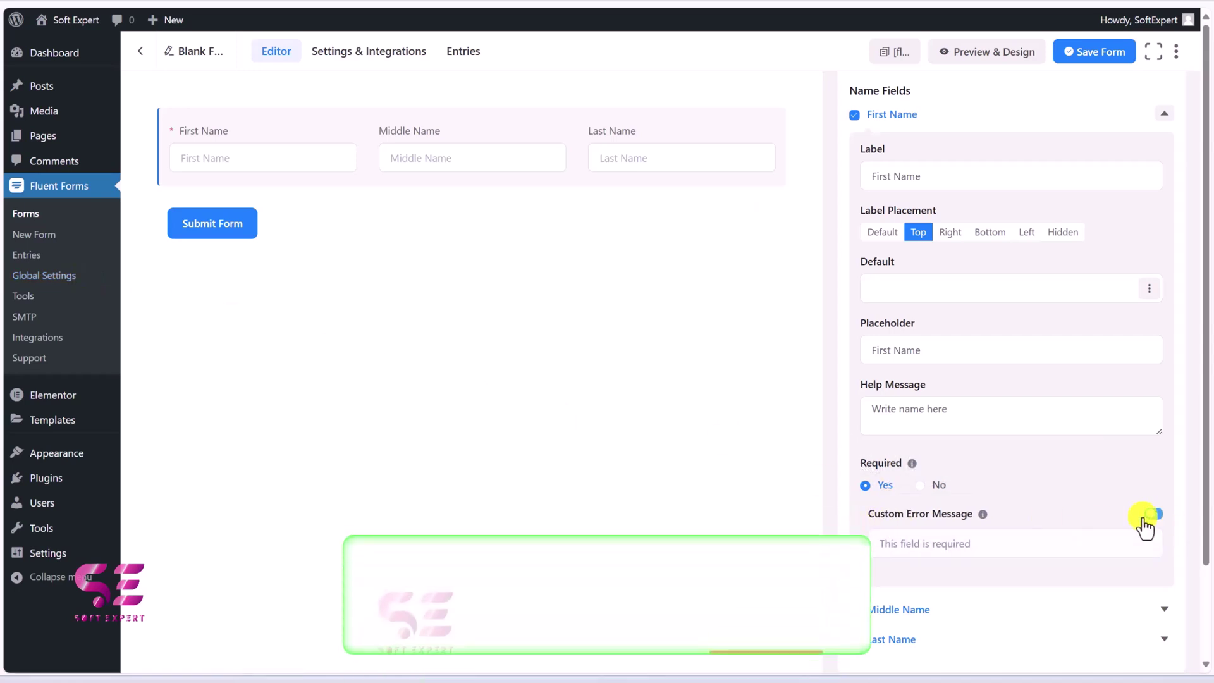
pyautogui.moveTo(992, 550); pyautogui.dragTo(873, 545)
pyautogui.write('First')
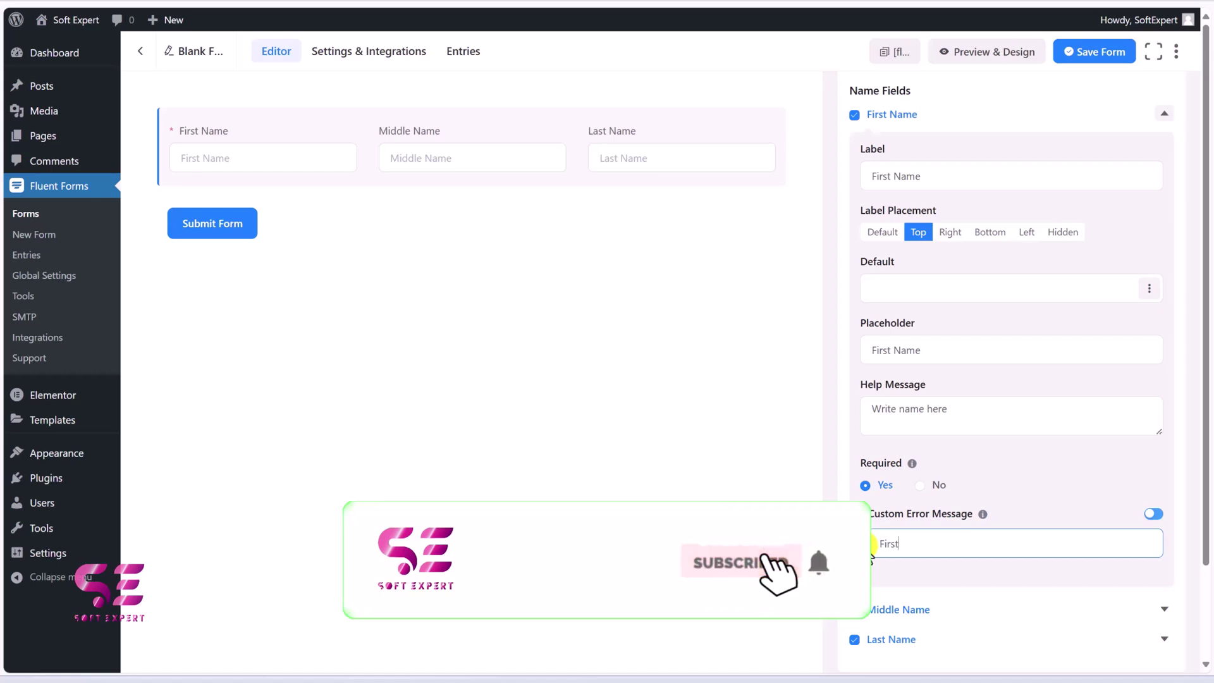
pyautogui.write(' name is required')
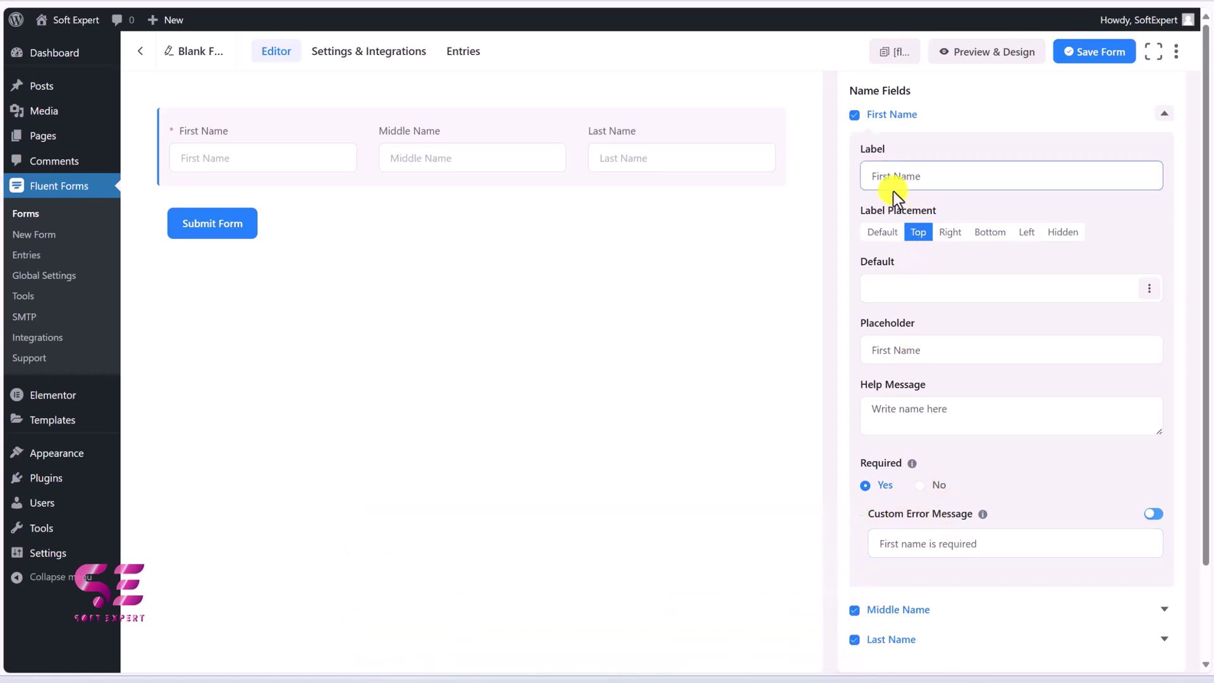
pyautogui.moveTo(878, 183); pyautogui.dragTo(925, 186)
pyautogui.click(927, 185)
# Step: Expand the Middle Name and Last Name settings and disable the Middle Name field
pyautogui.scroll(-2, 897, 477)
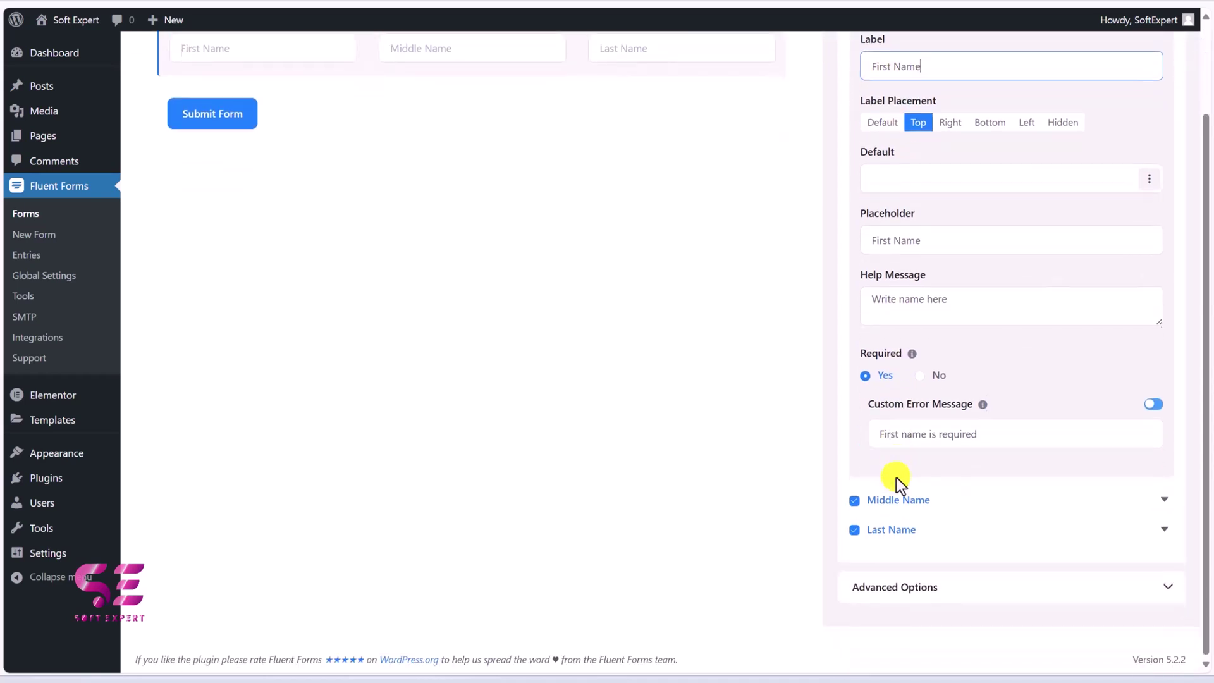
pyautogui.click(1165, 499)
pyautogui.scroll(-1, 998, 506)
pyautogui.scroll(-5, 998, 506)
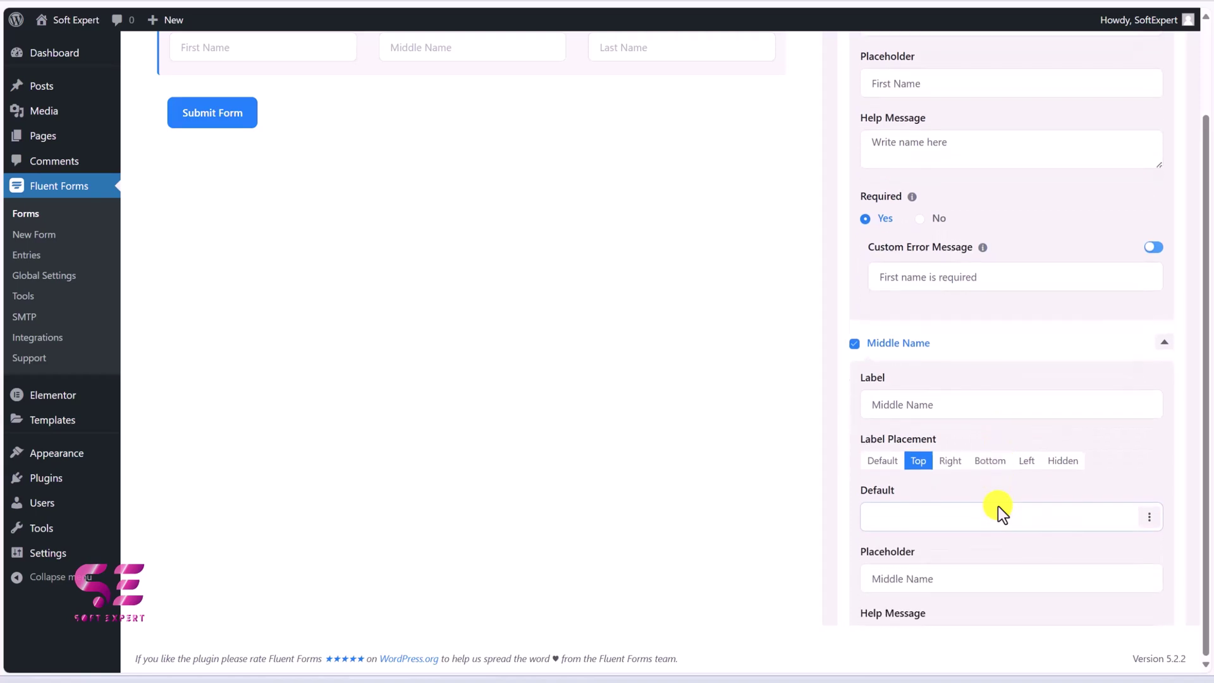
pyautogui.click(1165, 548)
pyautogui.scroll(-3, 913, 493)
pyautogui.scroll(5, 912, 493)
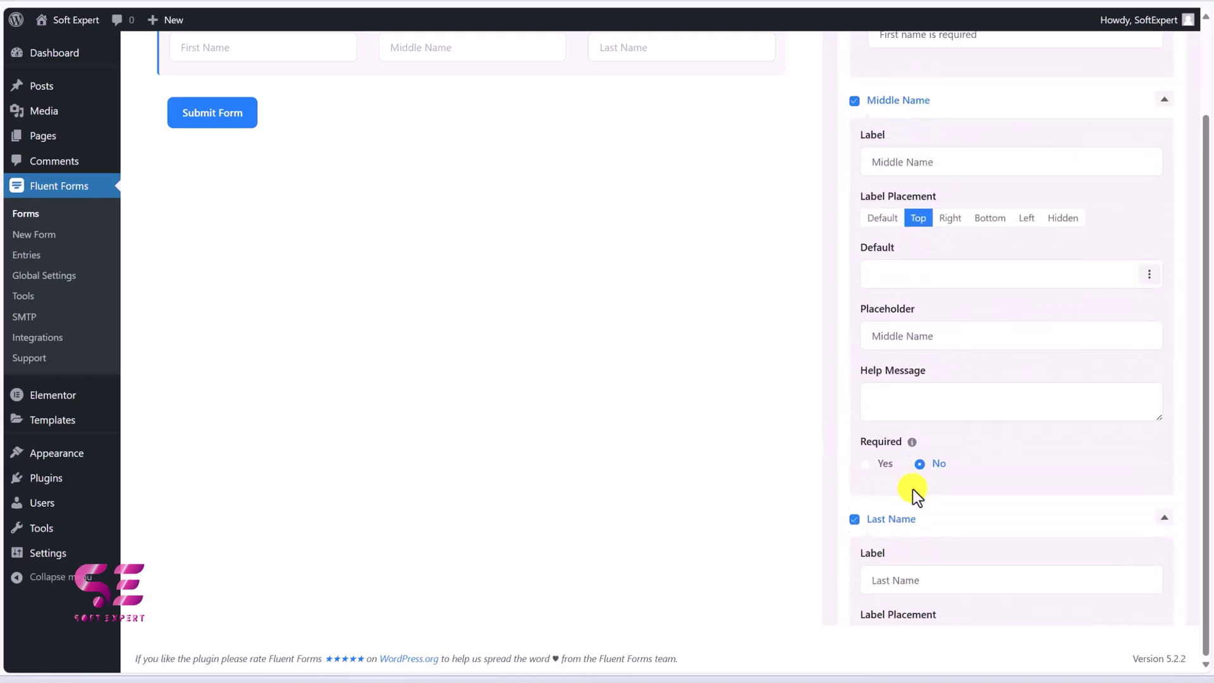
pyautogui.click(854, 248)
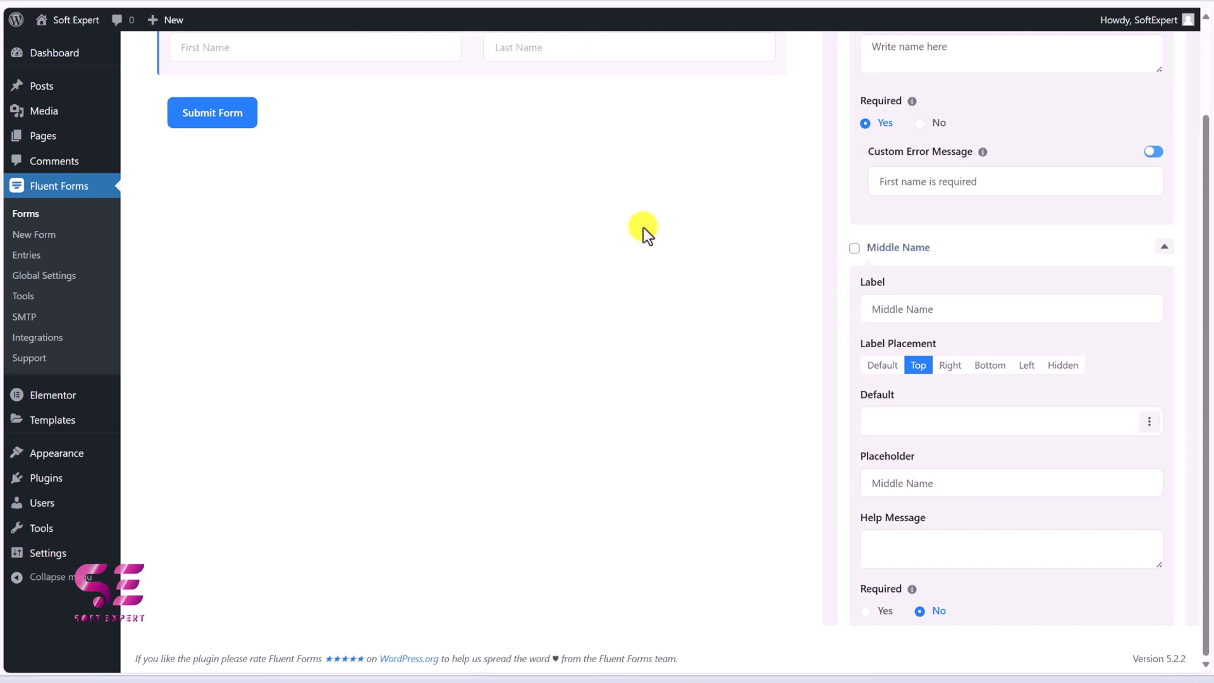
pyautogui.scroll(2, 643, 226)
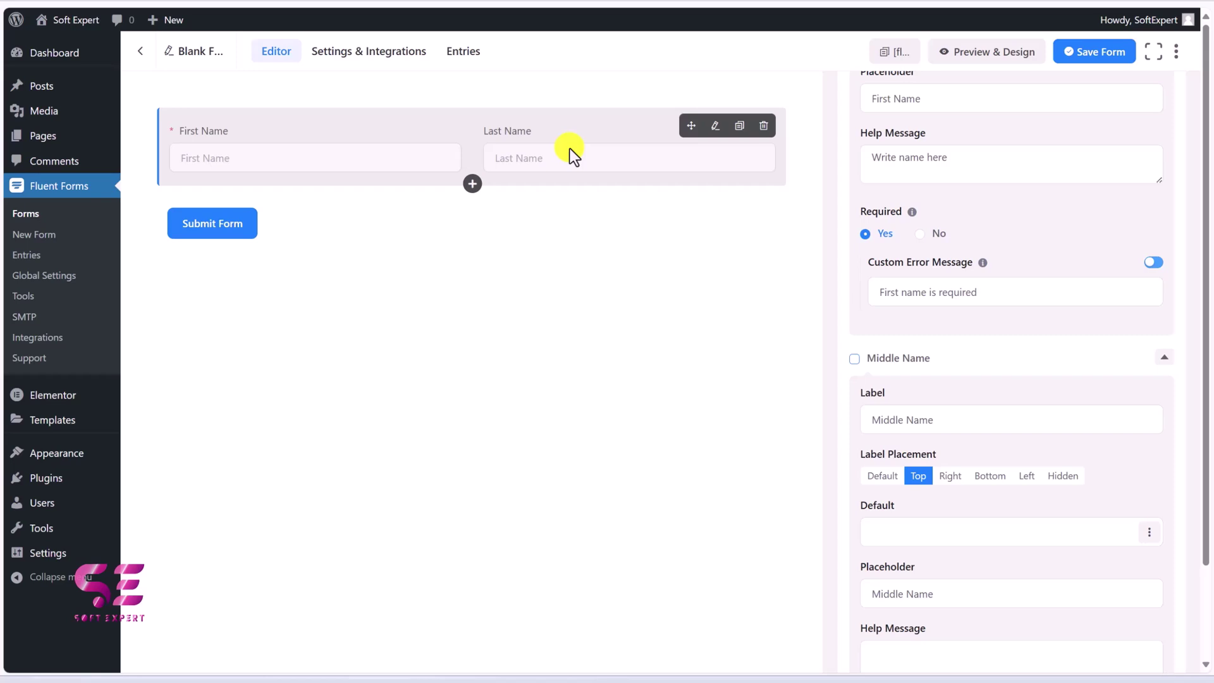
# Step: Add an Email field below the name fields and make it required
pyautogui.click(471, 184)
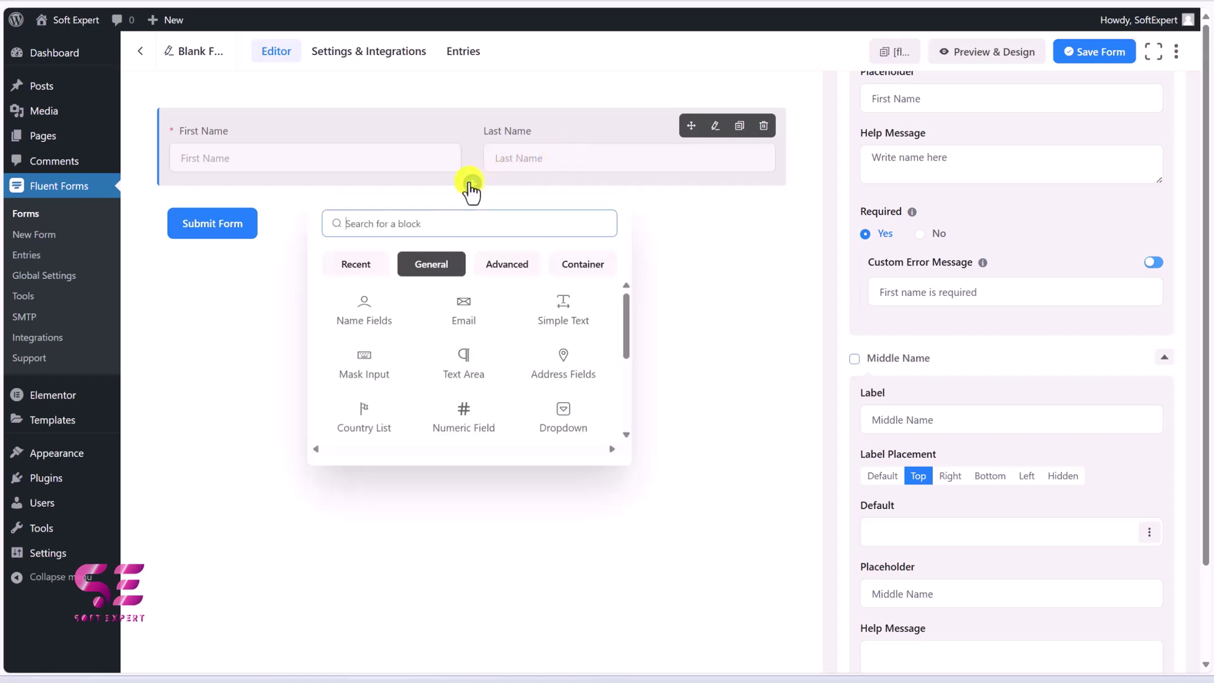
pyautogui.click(476, 320)
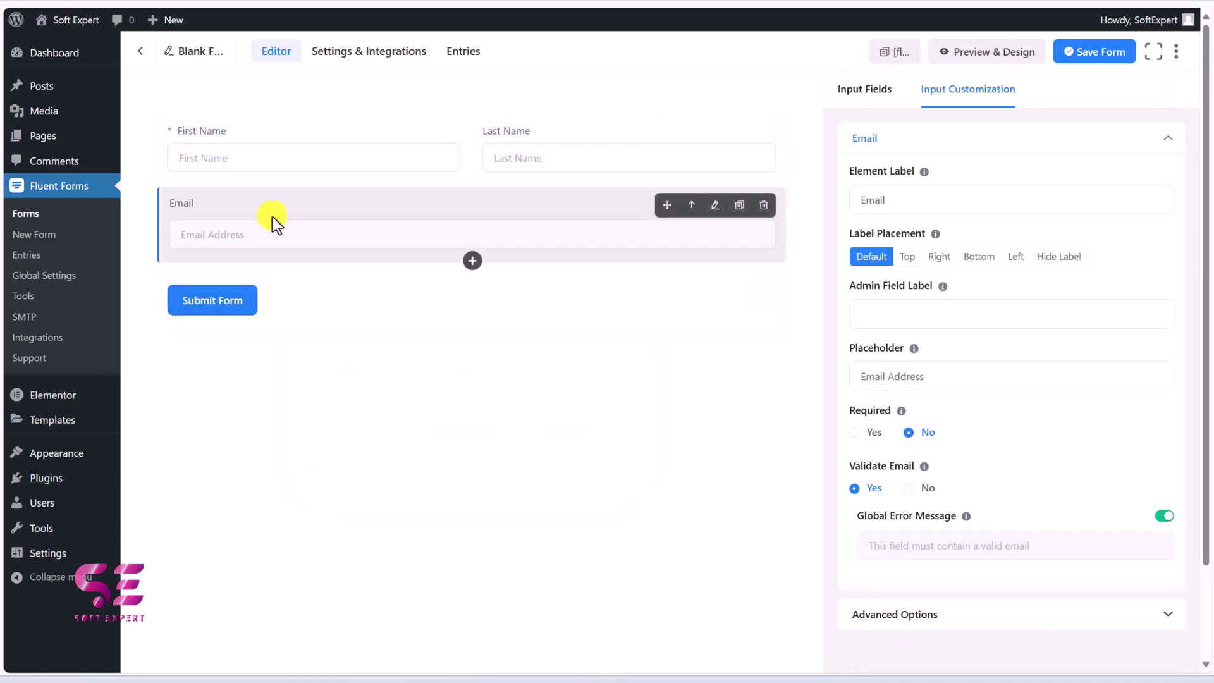
pyautogui.click(890, 197)
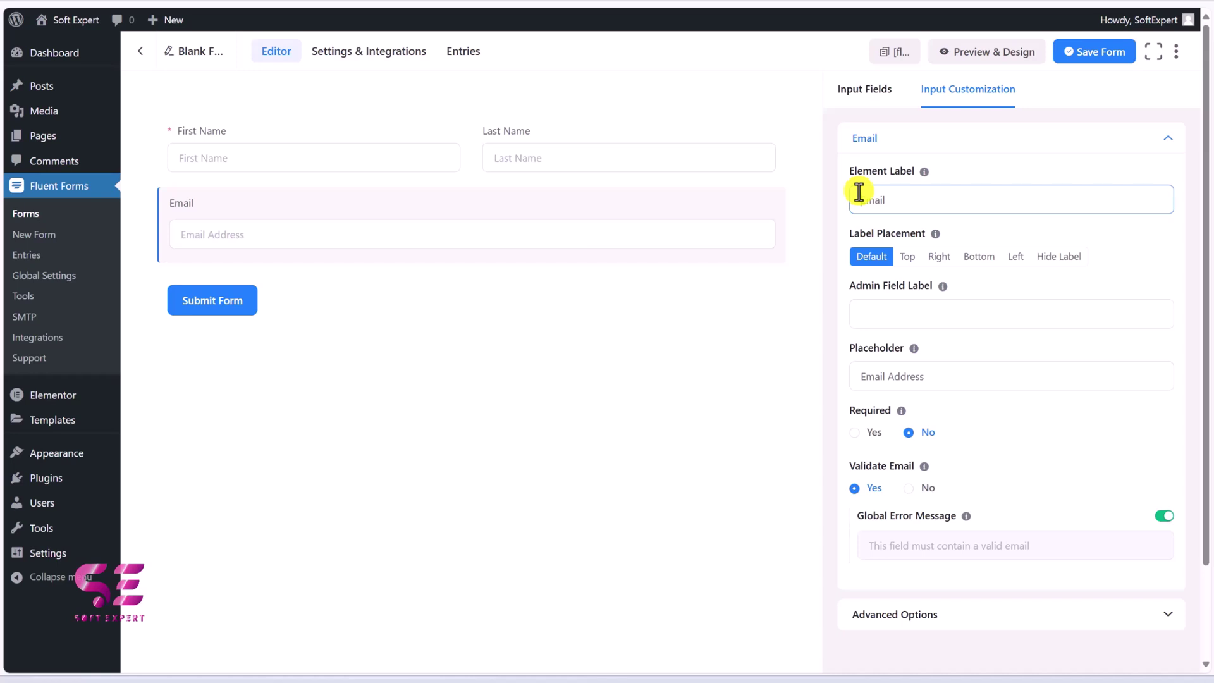
pyautogui.click(927, 313)
pyautogui.scroll(-1, 923, 323)
pyautogui.click(885, 324)
pyautogui.click(853, 377)
pyautogui.scroll(-1, 850, 385)
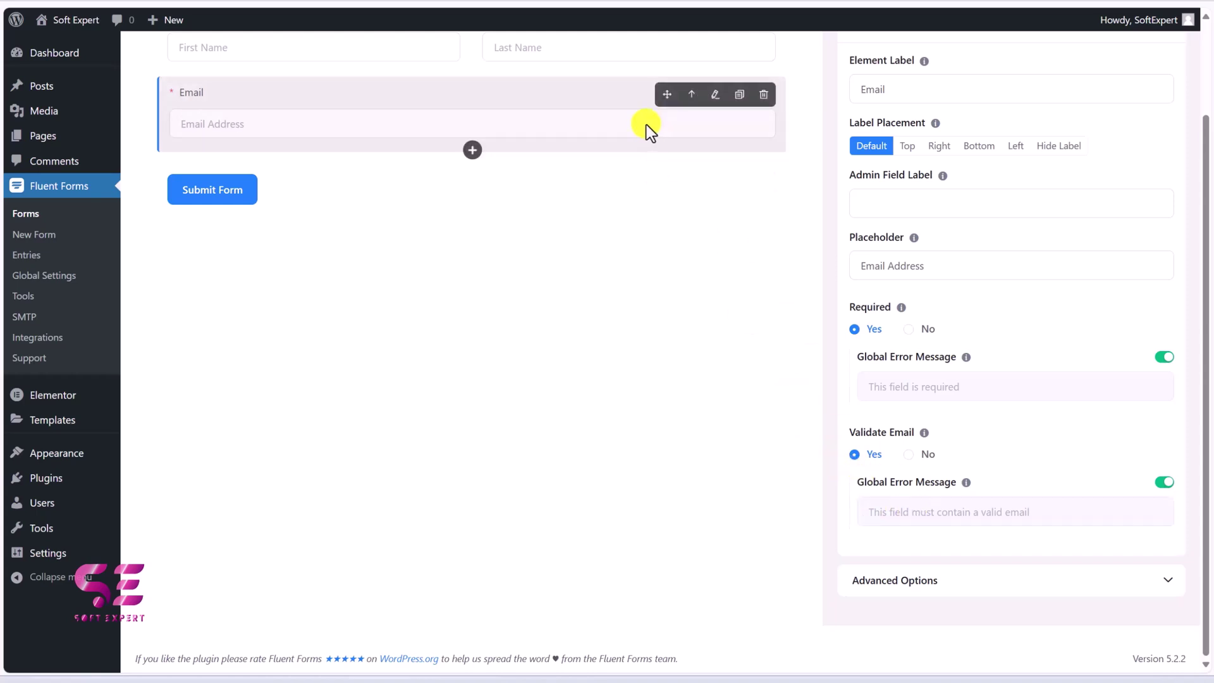
# Step: Examine the Email field's advanced options, switching Conditional Logic to Yes and back to No
pyautogui.click(1004, 580)
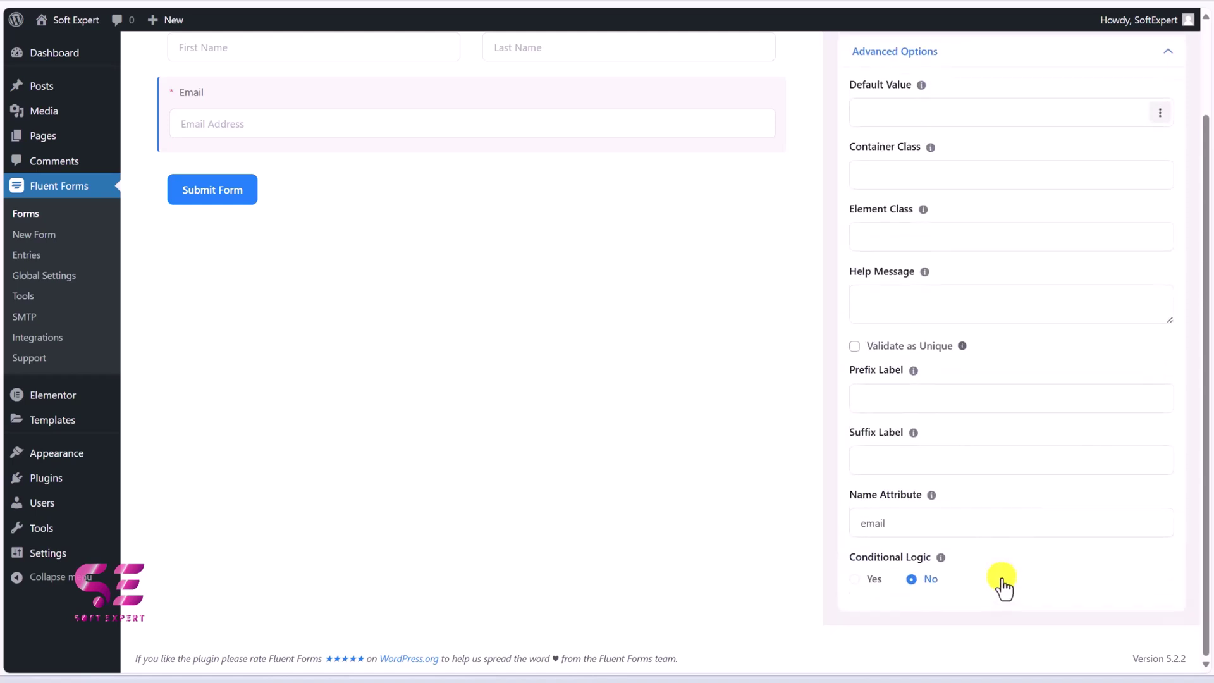
pyautogui.click(884, 108)
pyautogui.click(863, 166)
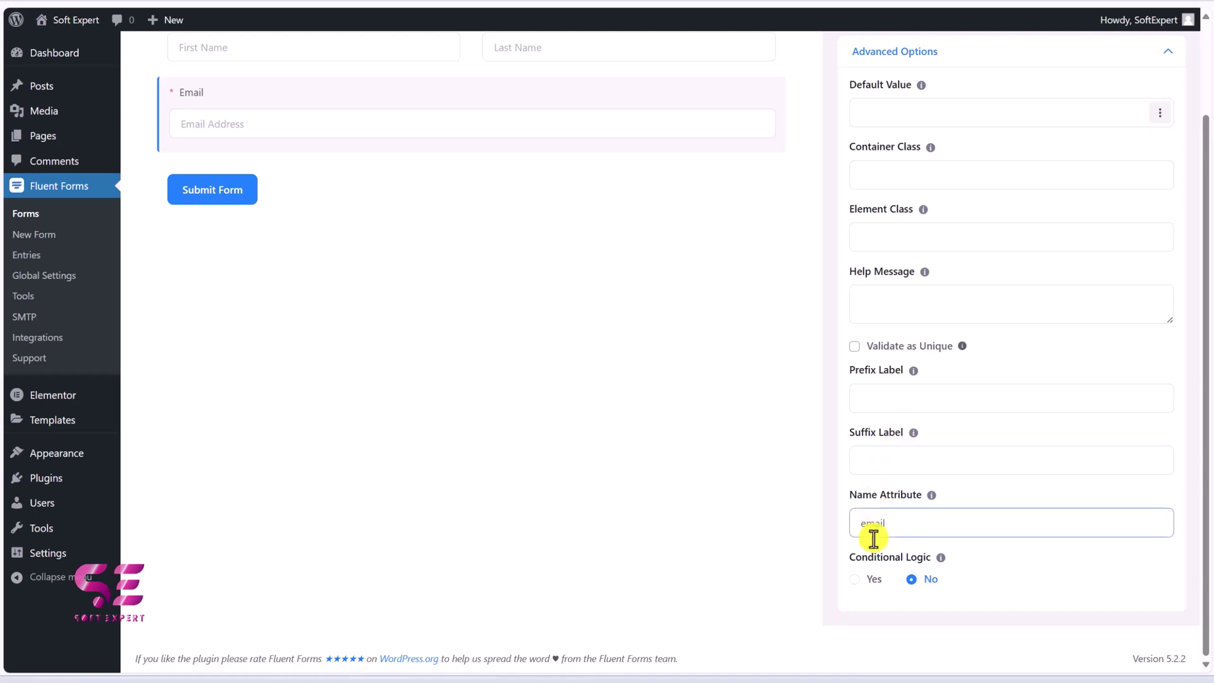
pyautogui.click(857, 580)
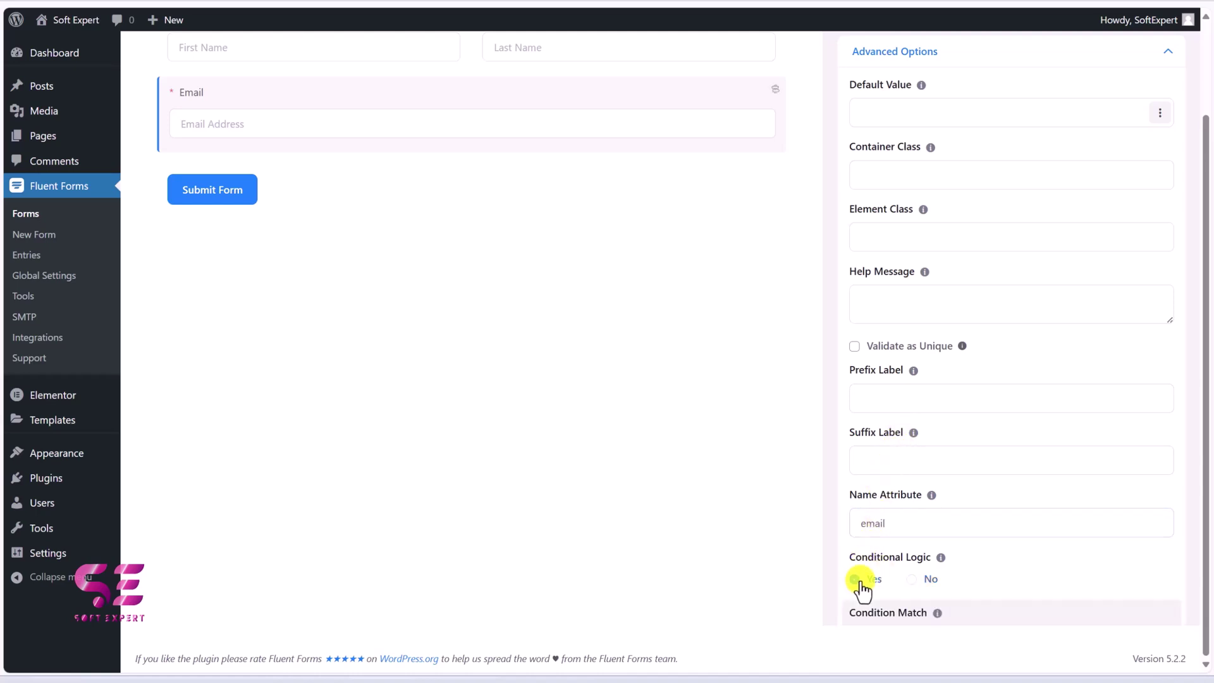
pyautogui.scroll(-2, 860, 570)
pyautogui.click(913, 473)
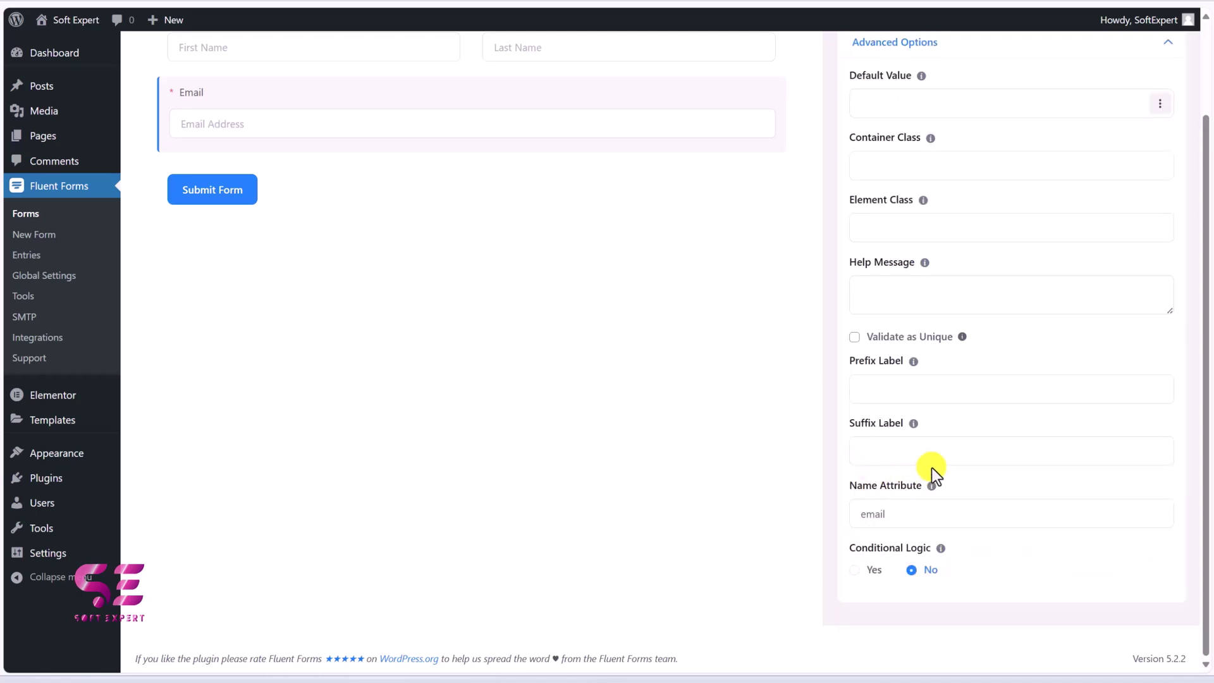
pyautogui.scroll(10, 927, 332)
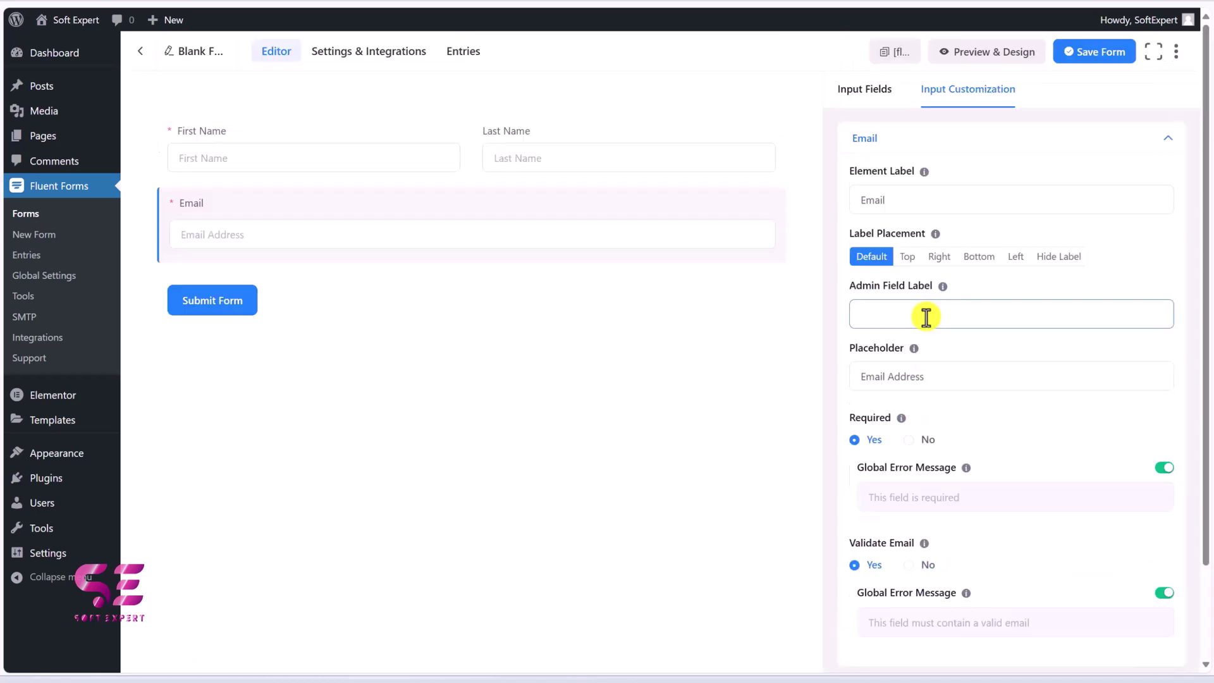
# Step: Add a Text Area field below the Email field and label it "Message"
pyautogui.click(873, 89)
pyautogui.moveTo(916, 317); pyautogui.dragTo(582, 293)
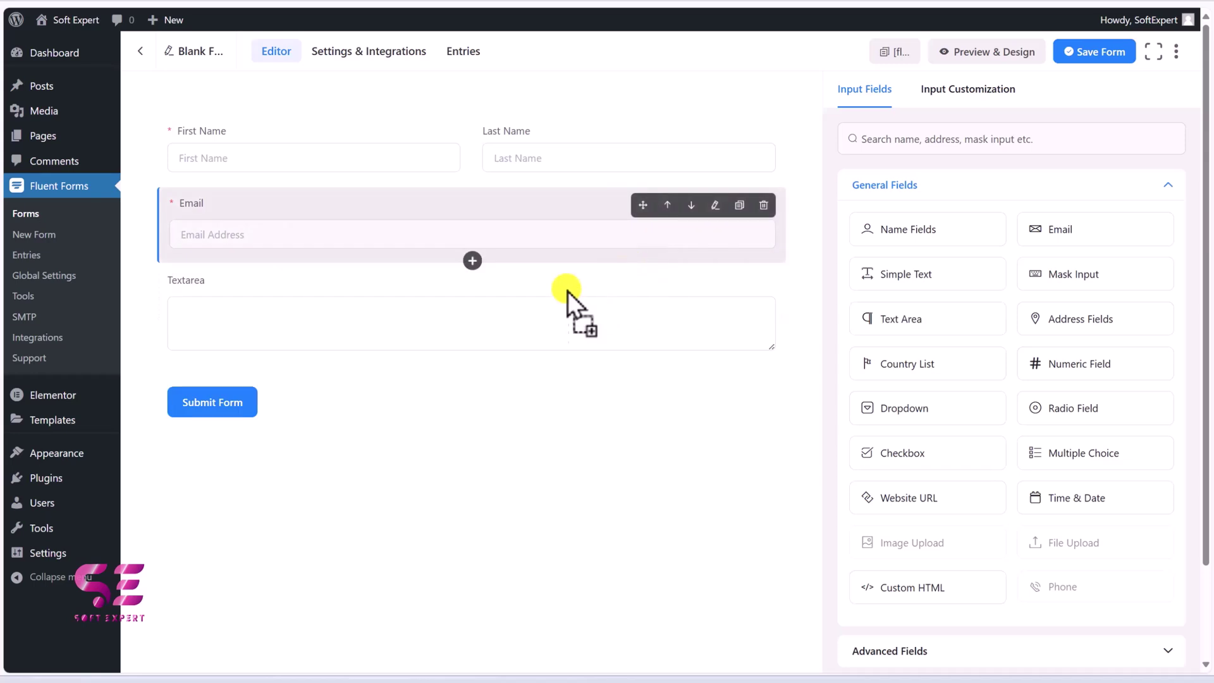
pyautogui.click(441, 317)
pyautogui.click(897, 198)
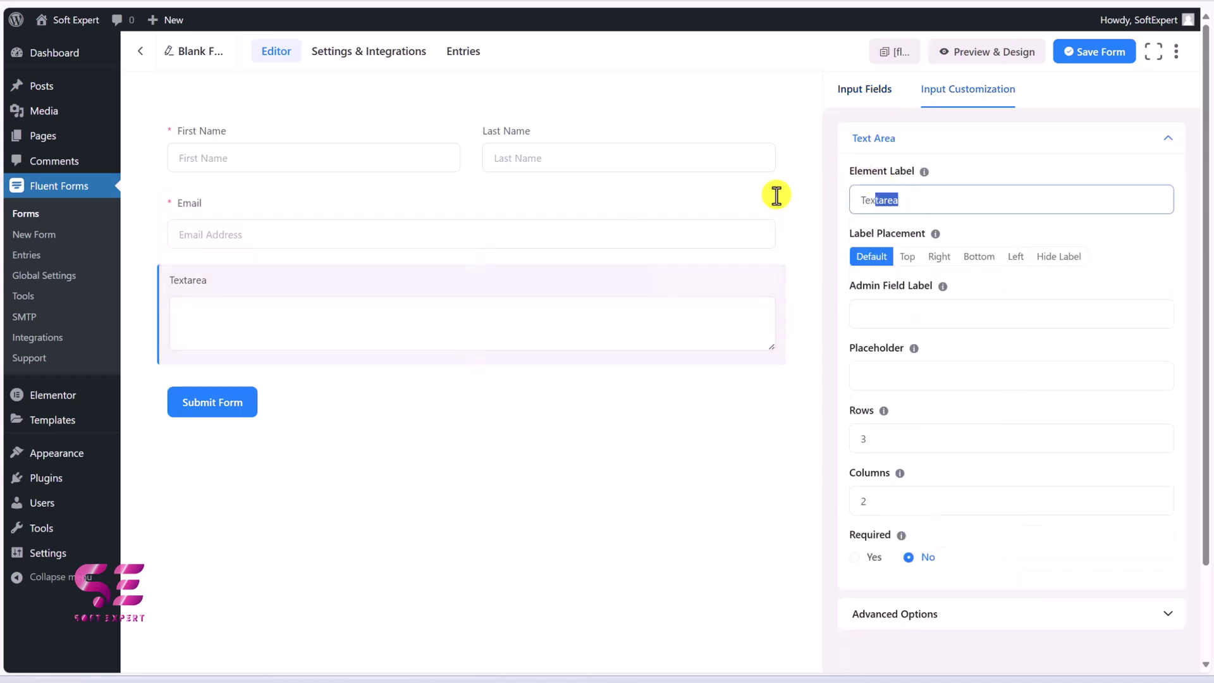
pyautogui.doubleClick(908, 199)
pyautogui.write('Message')
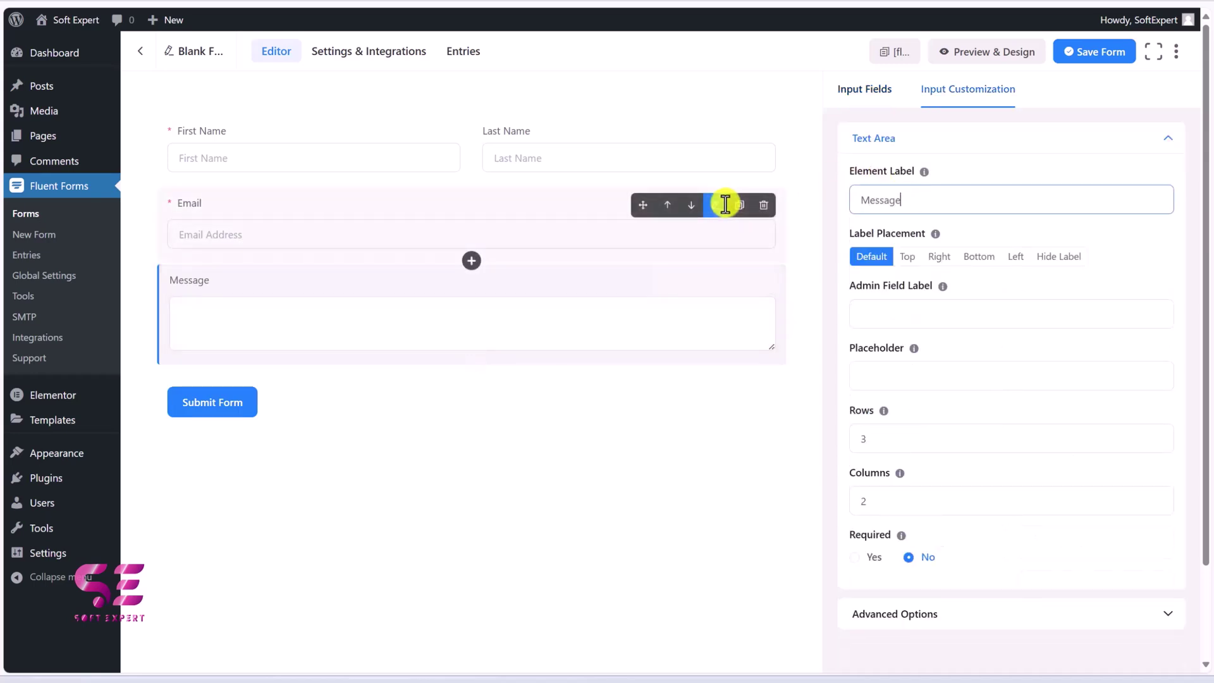
# Step: Set the Message field's placeholder to "Briefly describe your message" and its rows to 5
pyautogui.click(903, 378)
pyautogui.write('Briefly describe your message')
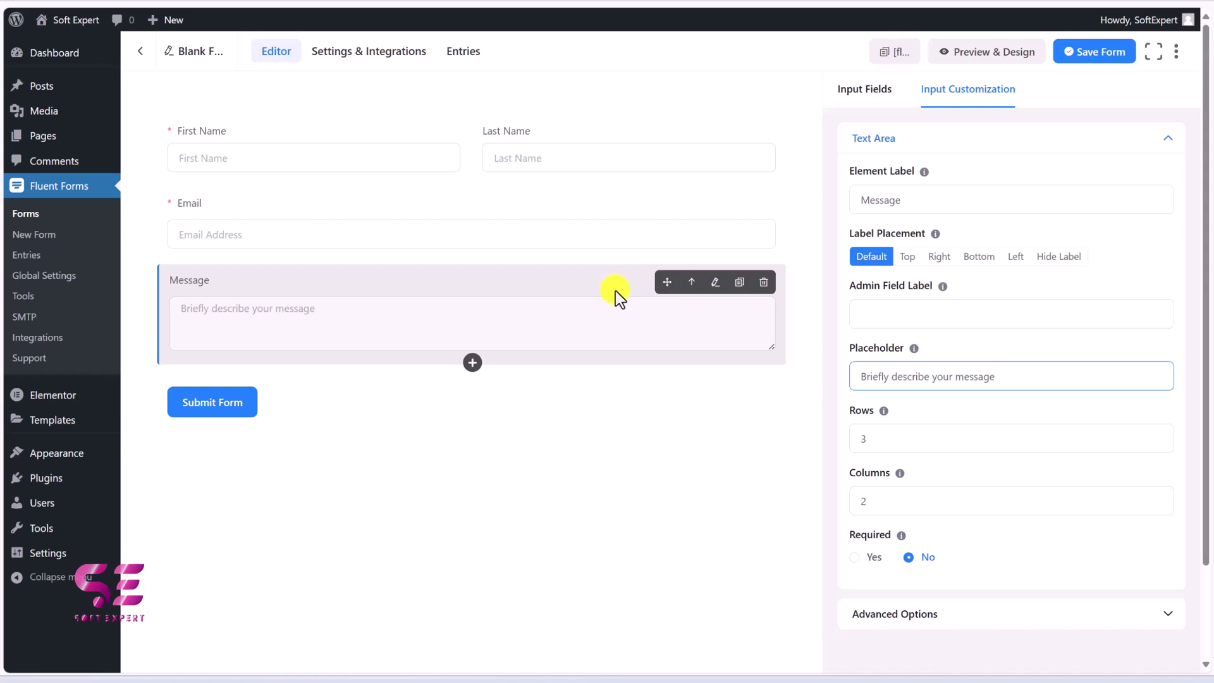
pyautogui.doubleClick(868, 437)
pyautogui.write('5')
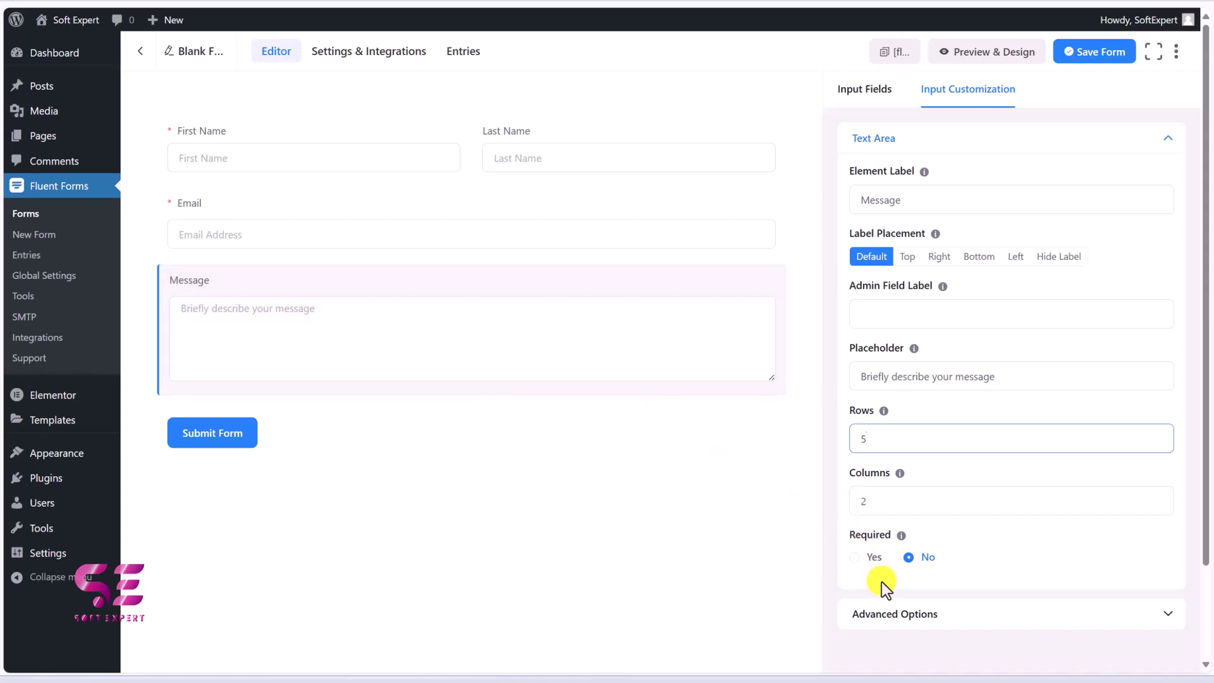
# Step: Examine the advanced options of the Message field
pyautogui.scroll(-1, 881, 582)
pyautogui.click(903, 584)
pyautogui.scroll(-2, 905, 590)
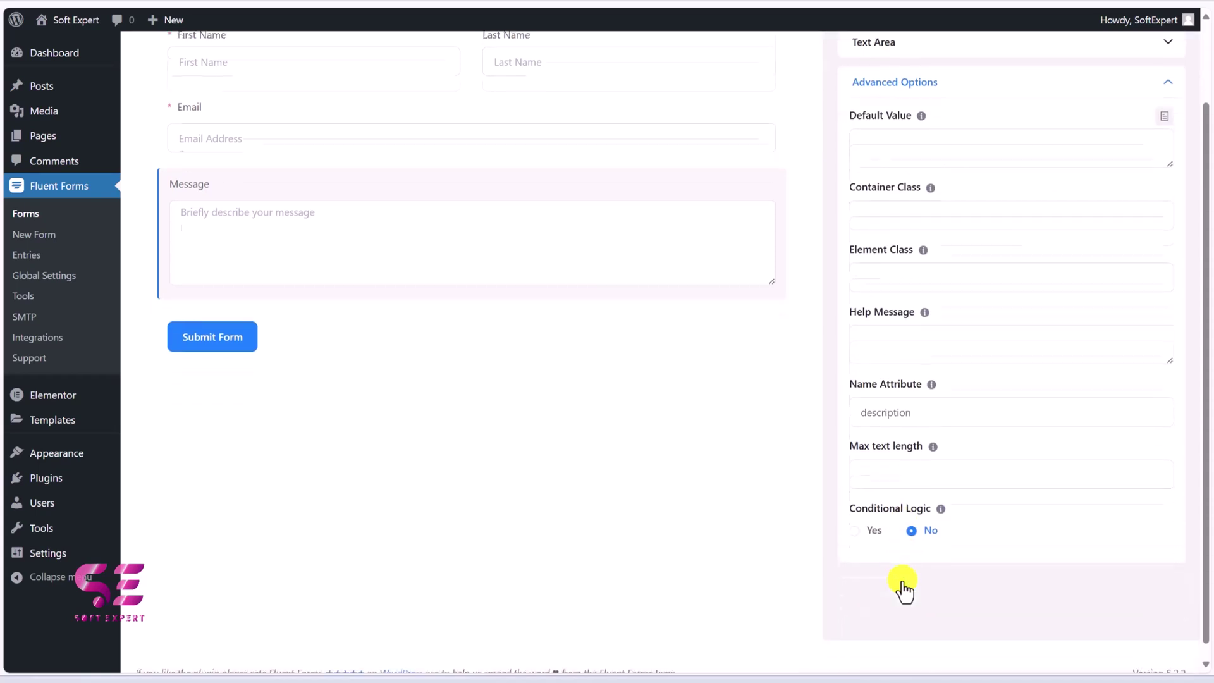
pyautogui.scroll(2, 883, 437)
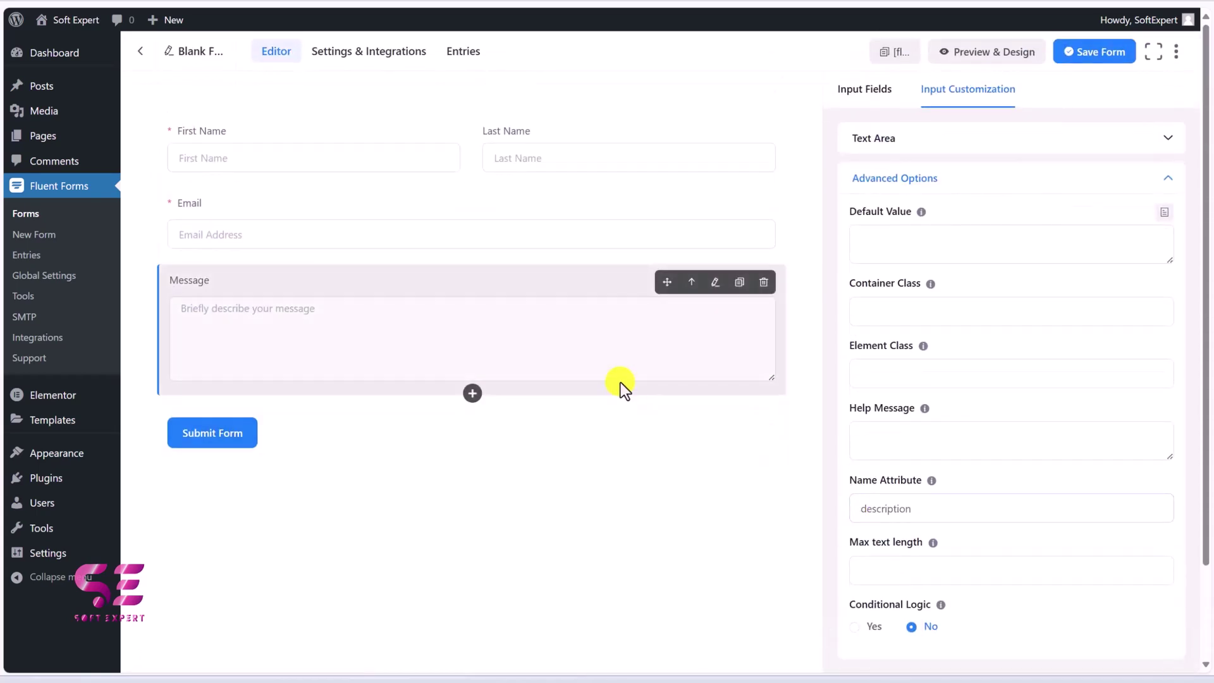
# Step: Insert a Two Column Container between the Email and Message fields
pyautogui.click(849, 100)
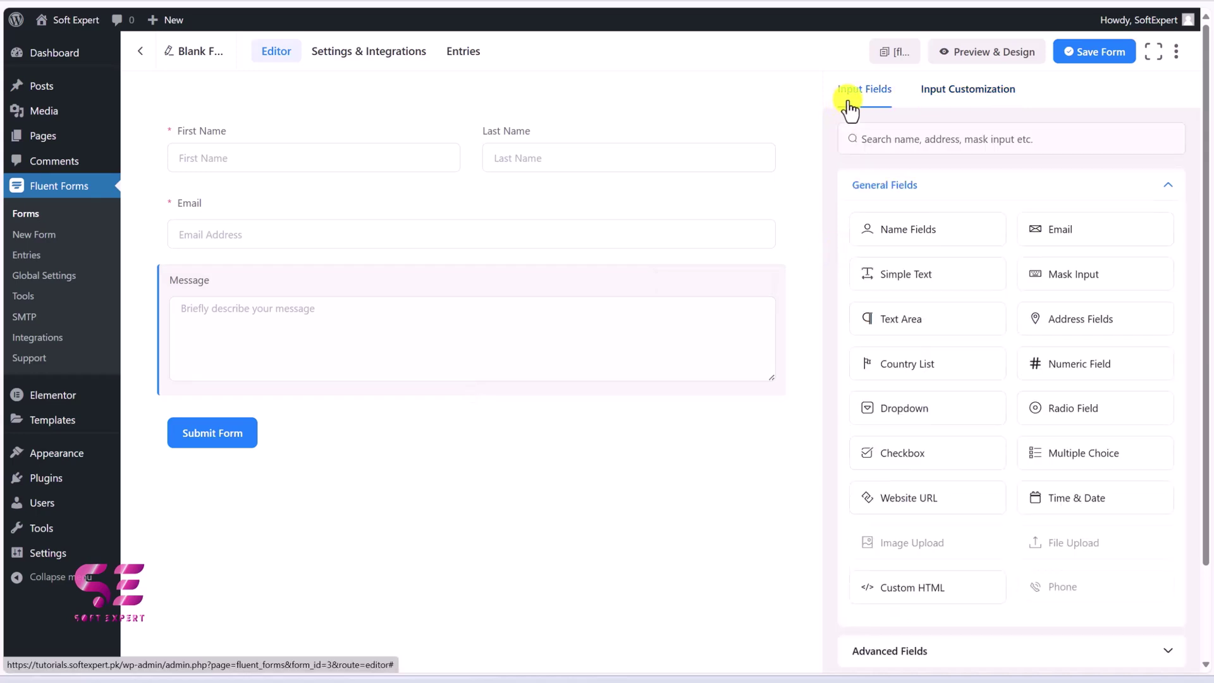
pyautogui.scroll(-1, 921, 633)
pyautogui.click(921, 653)
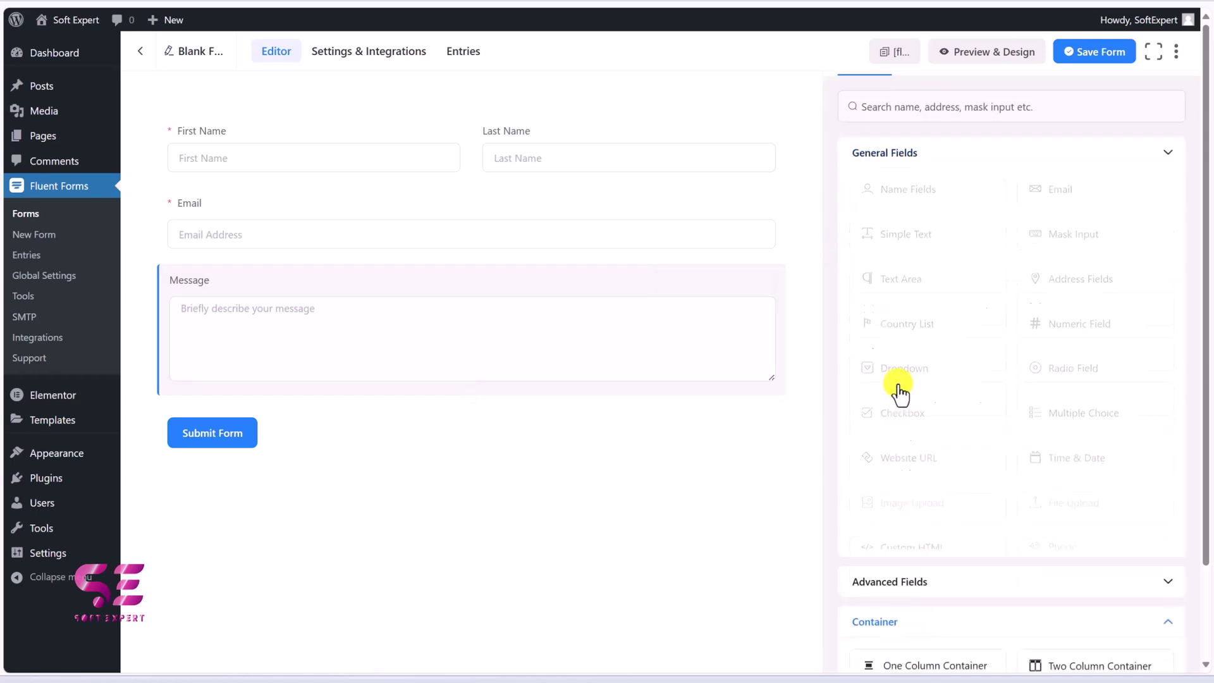
pyautogui.scroll(-1, 901, 243)
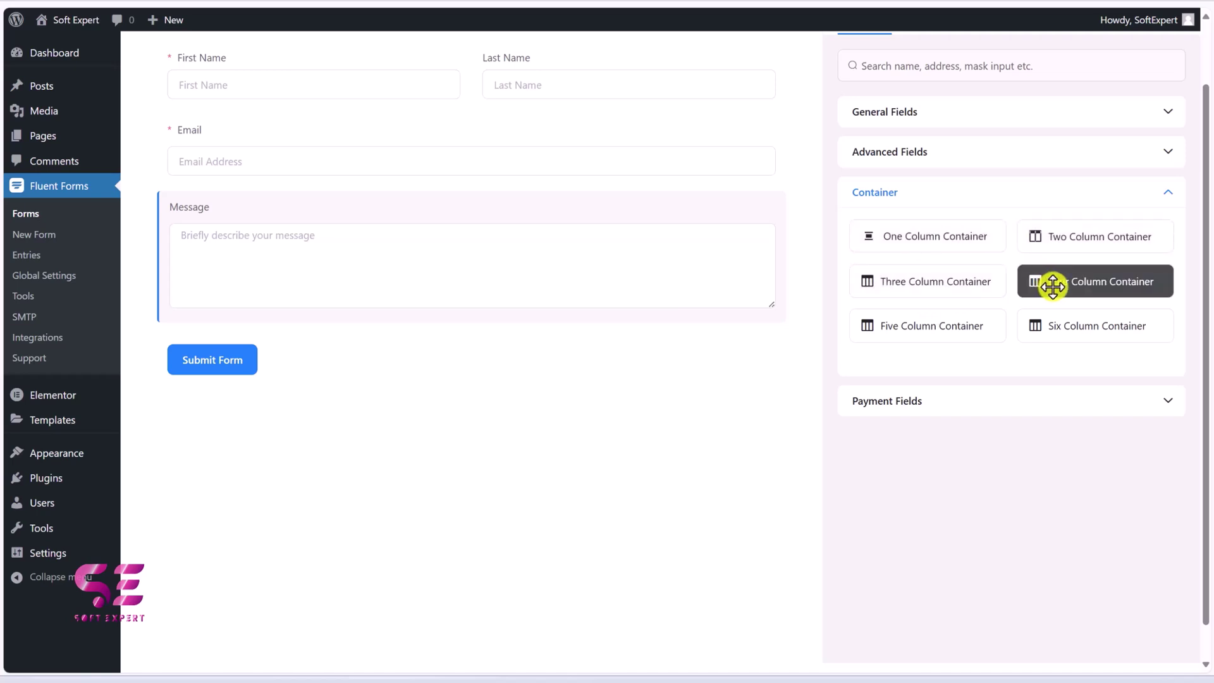
pyautogui.moveTo(1079, 233); pyautogui.dragTo(442, 244)
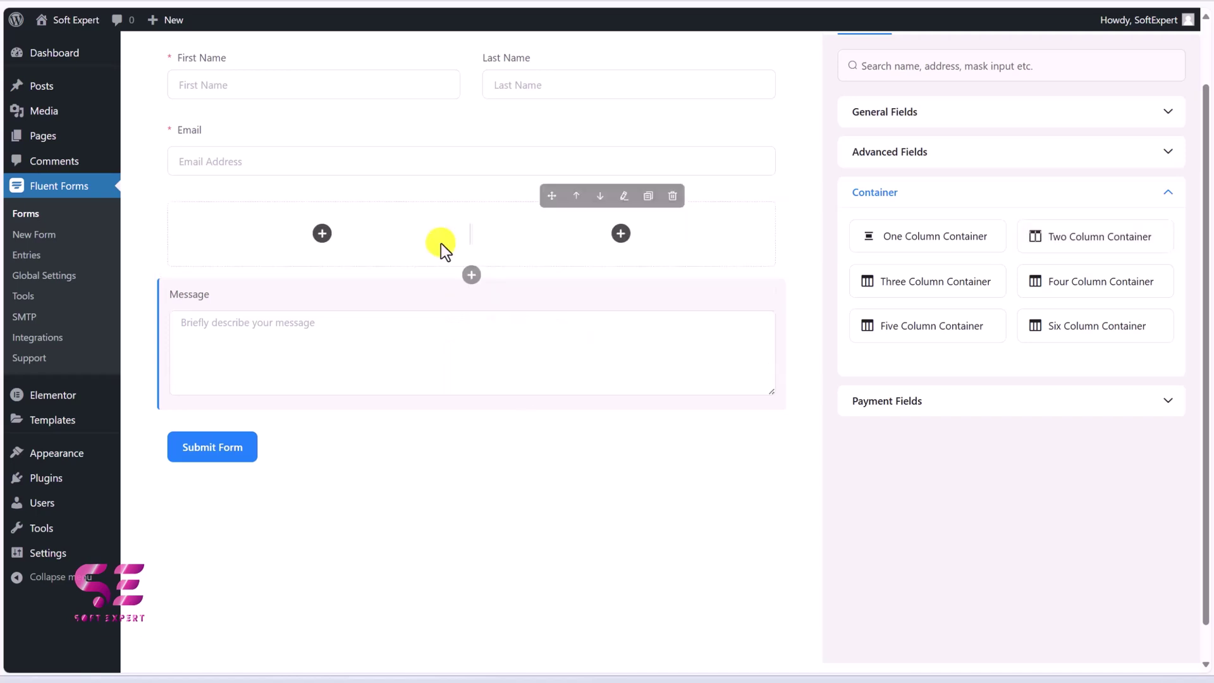
# Step: Add a Dropdown field to the container's first column and label it "Country"
pyautogui.click(321, 234)
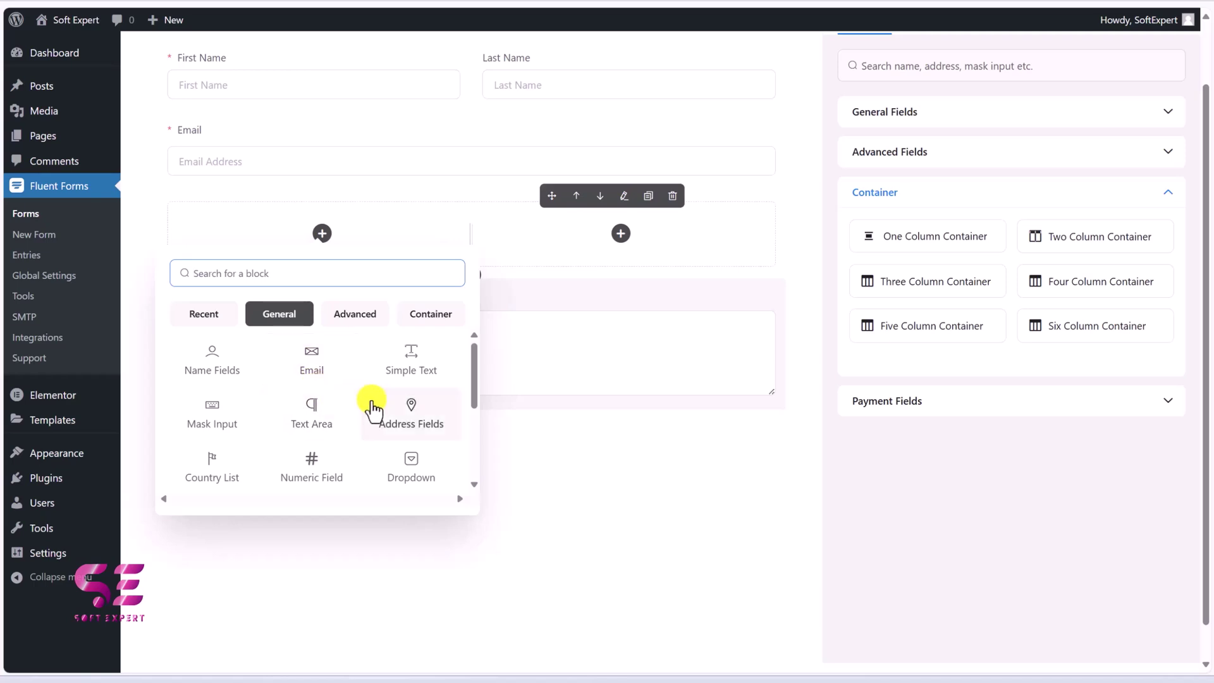
pyautogui.scroll(-3, 374, 427)
pyautogui.click(398, 422)
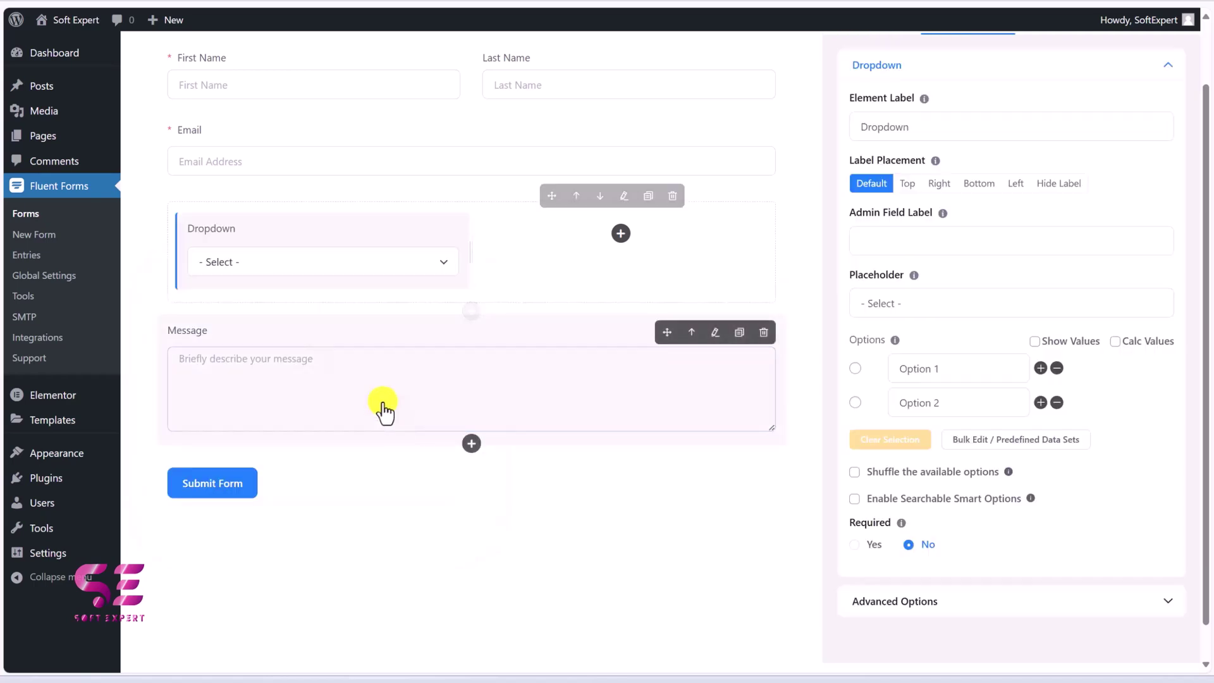
pyautogui.moveTo(921, 128); pyautogui.dragTo(841, 133)
pyautogui.write('Country')
# Step: Set the Country dropdown's two options to "Pakistan" and "India"
pyautogui.click(932, 373)
pyautogui.hotkey('ctrl', 'a')
pyautogui.write('Pkal')
pyautogui.press('BackSpace')
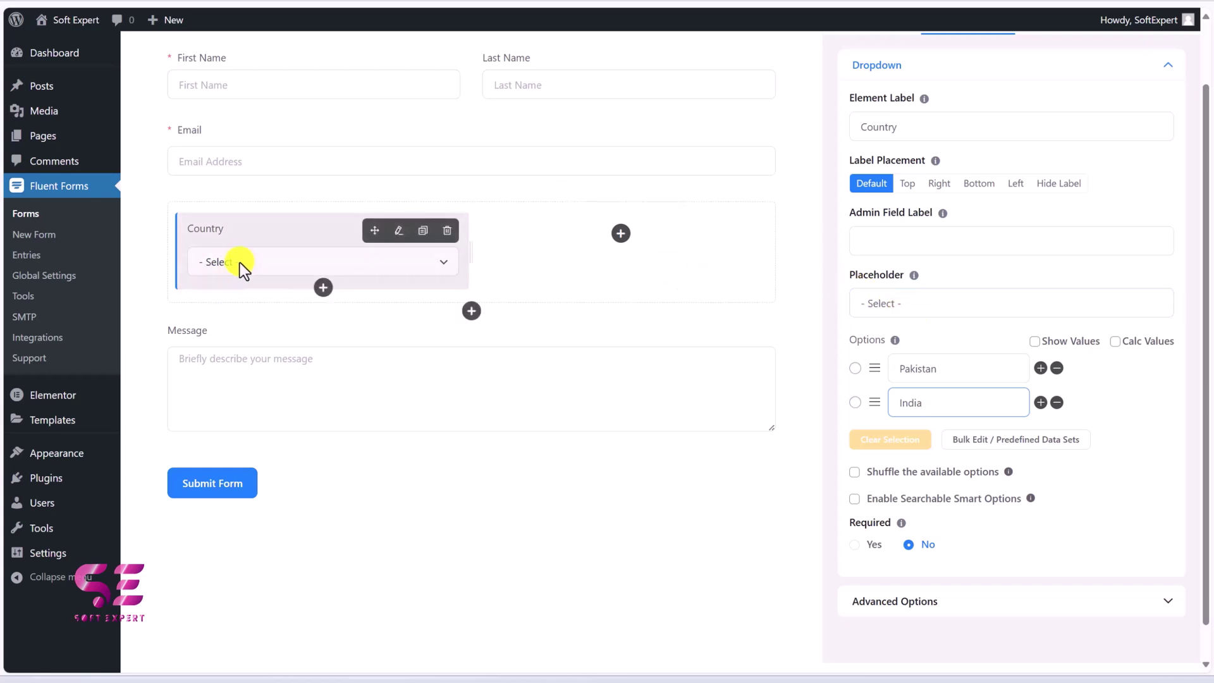
# Step: Add a Radio Field to the container's second column and label it "Have you subscribed my channel"
pyautogui.scroll(-1, 845, 241)
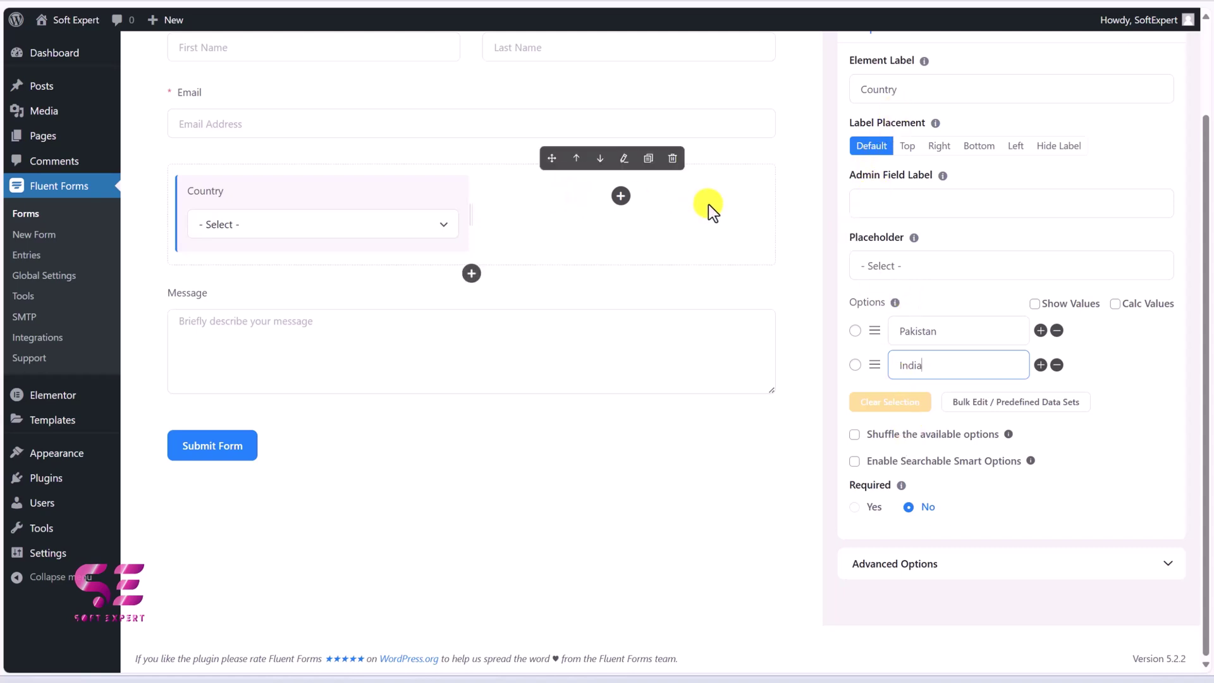
pyautogui.click(616, 201)
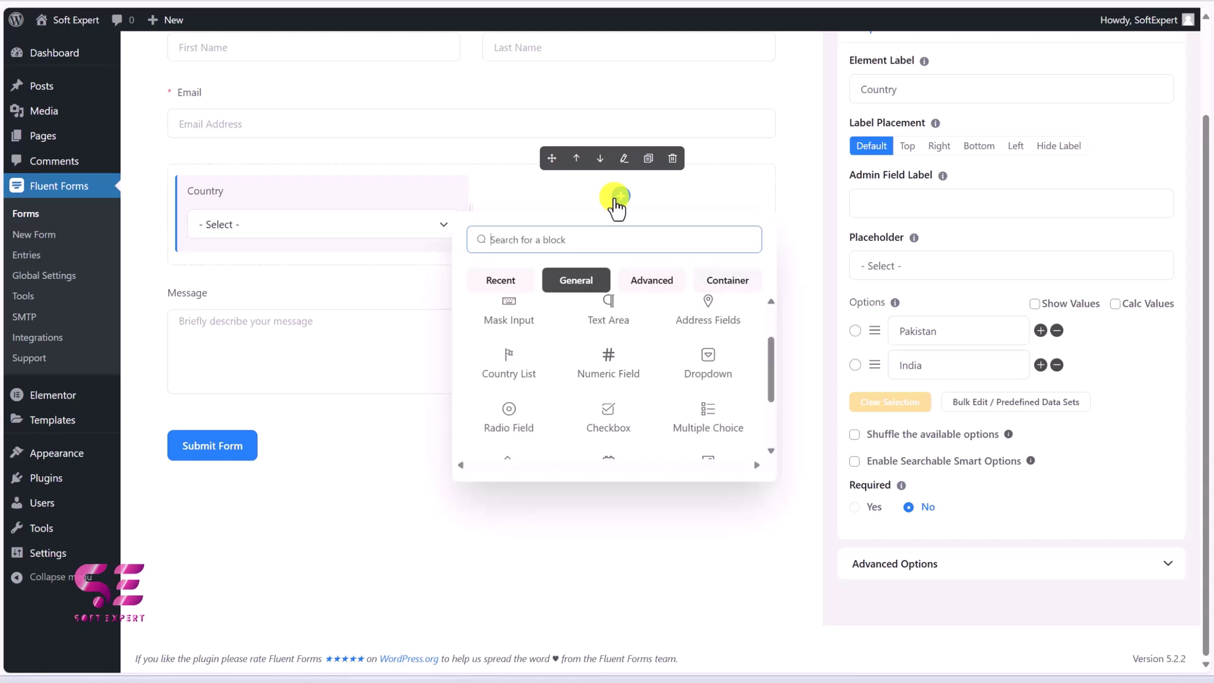
pyautogui.click(518, 399)
pyautogui.moveTo(916, 156); pyautogui.dragTo(807, 157)
pyautogui.write('Have you subscribed my channel')
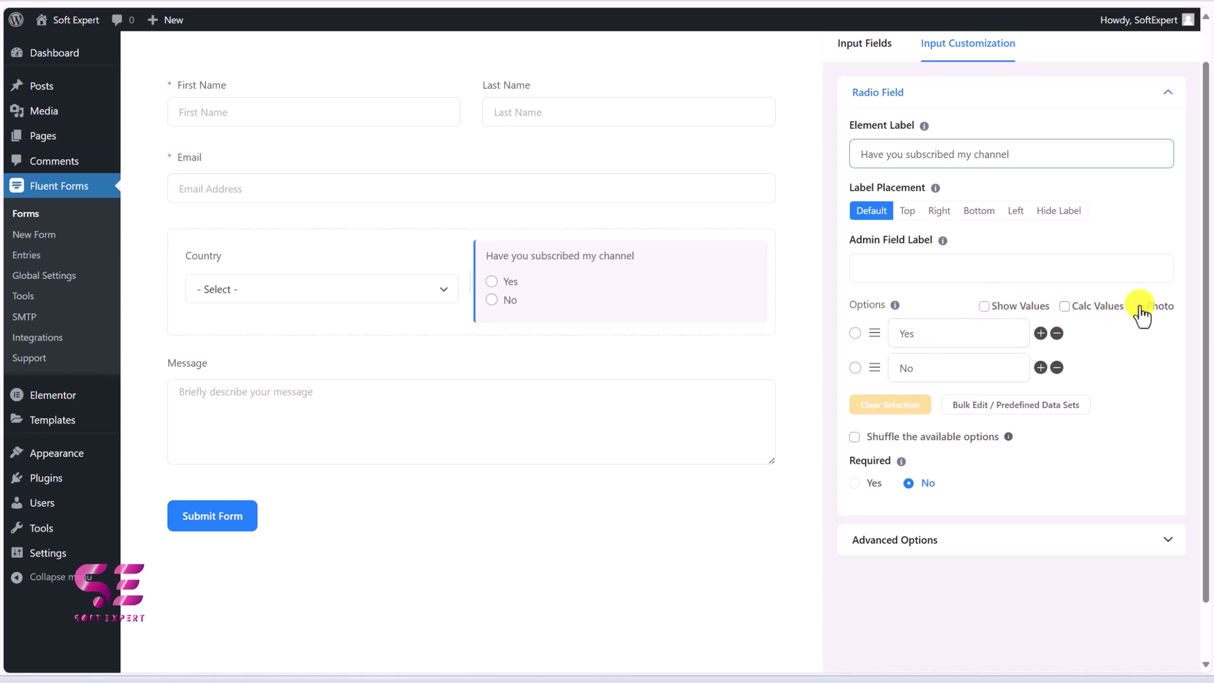
# Step: Try the 2-Column and Button Type Styles layouts on the radio field, and set its layout to 3-Column Layout
pyautogui.moveTo(531, 297)
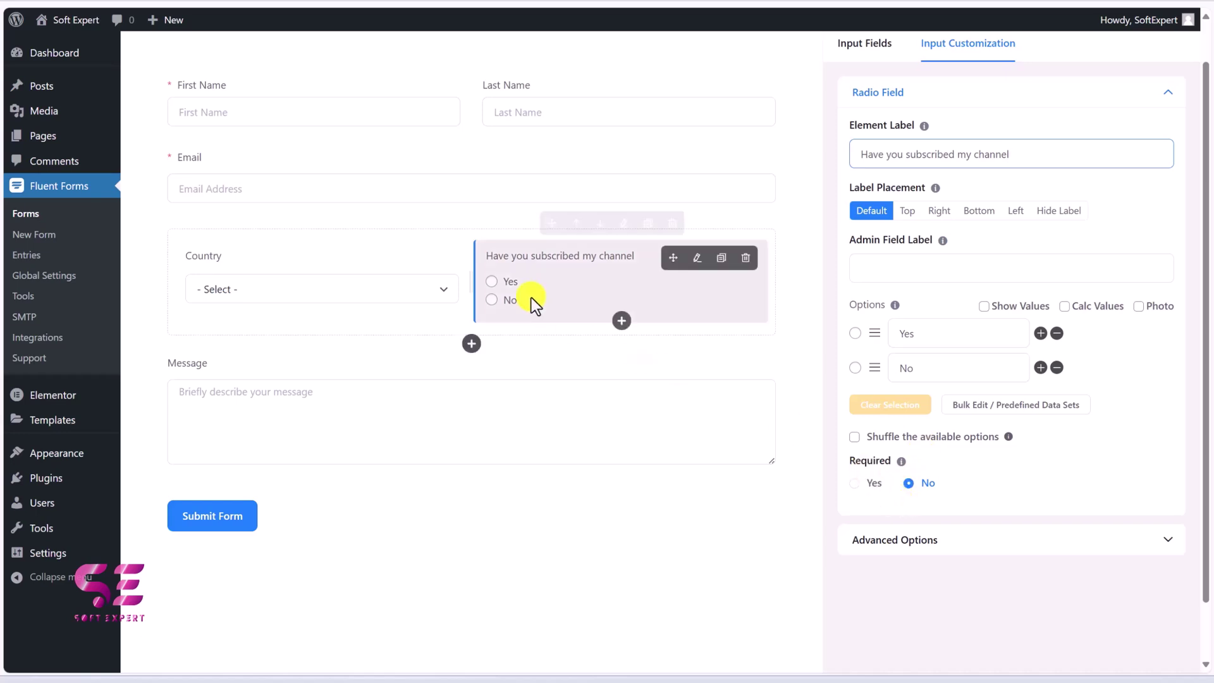
pyautogui.click(881, 540)
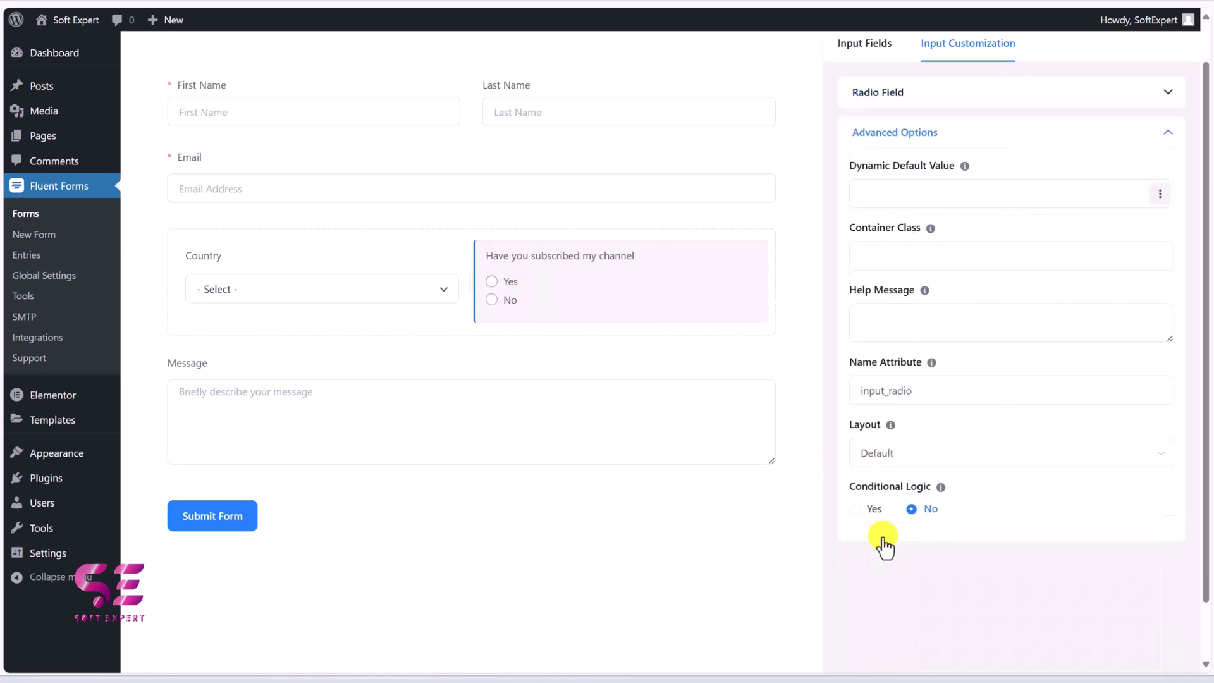
pyautogui.click(894, 463)
pyautogui.click(892, 348)
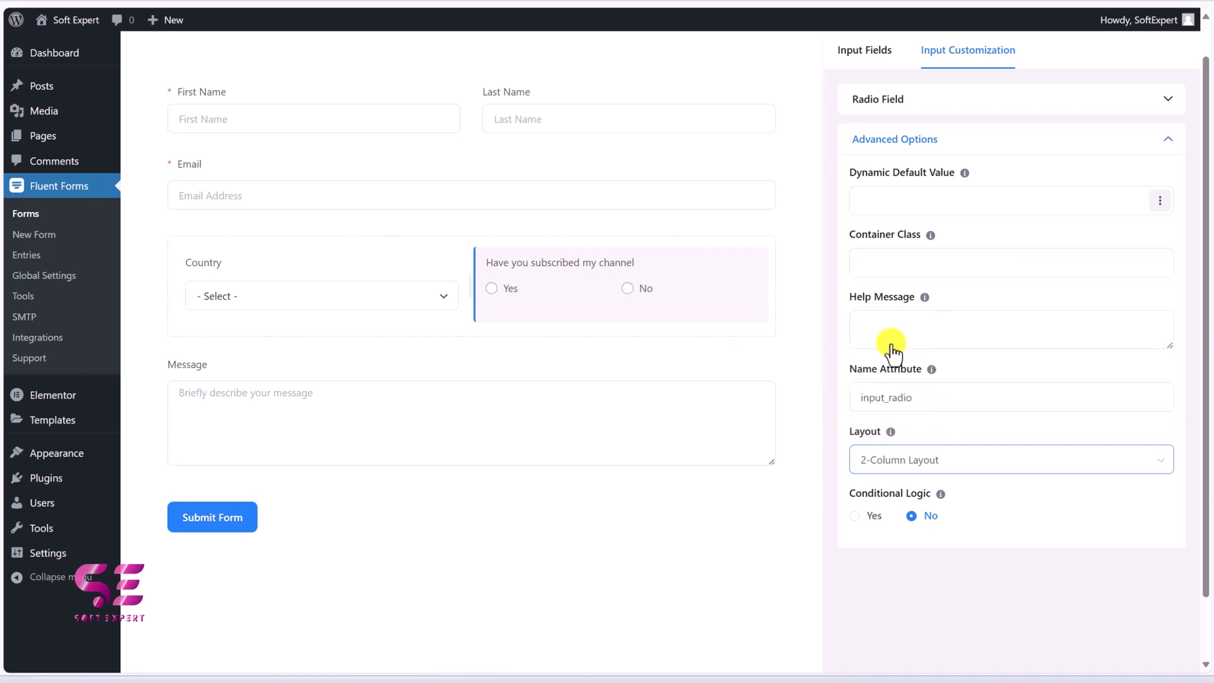
pyautogui.click(909, 452)
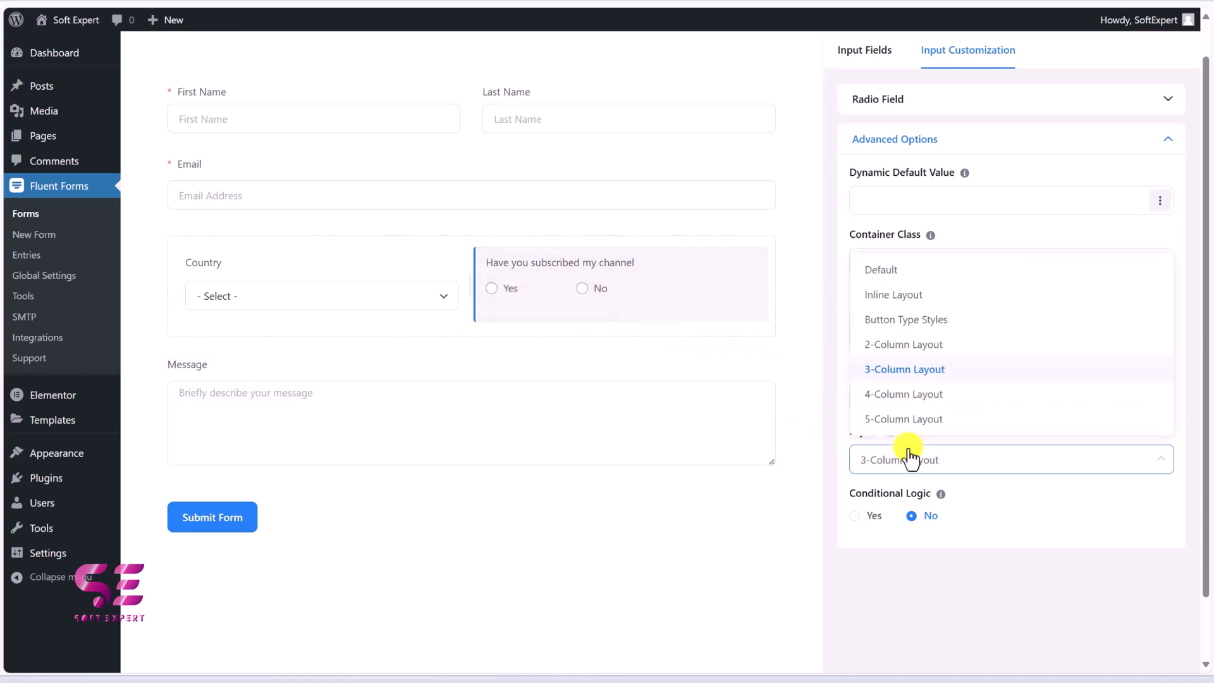
pyautogui.click(898, 322)
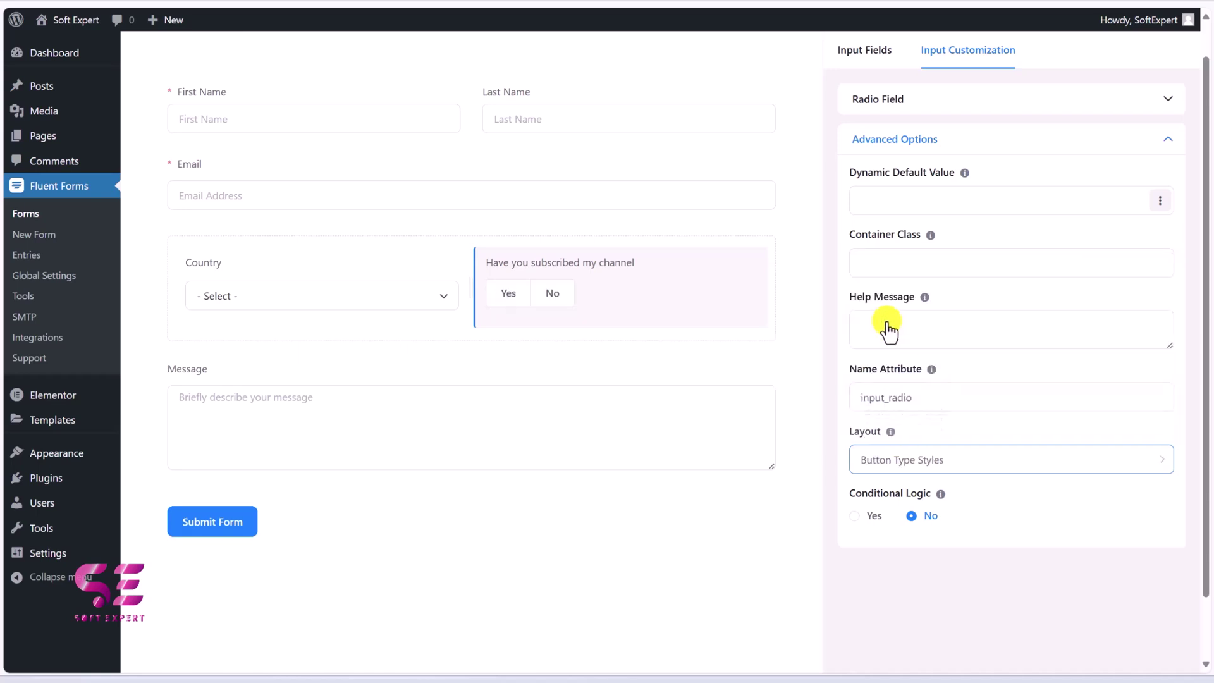
pyautogui.click(905, 454)
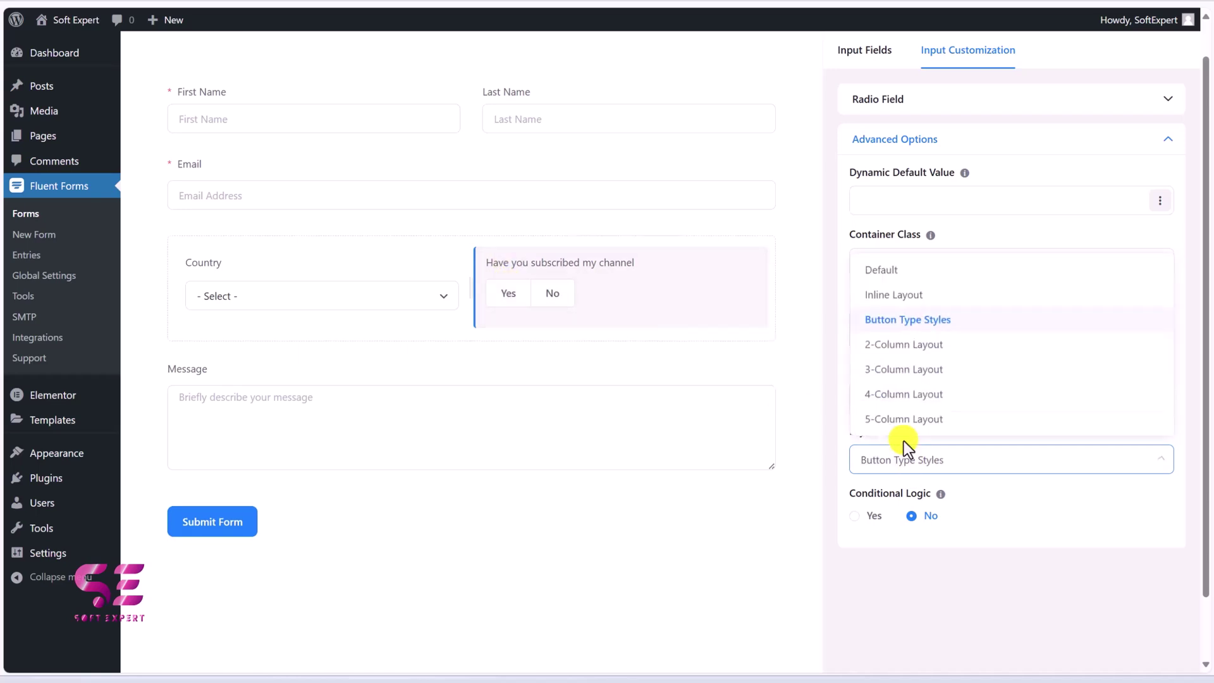
pyautogui.click(902, 377)
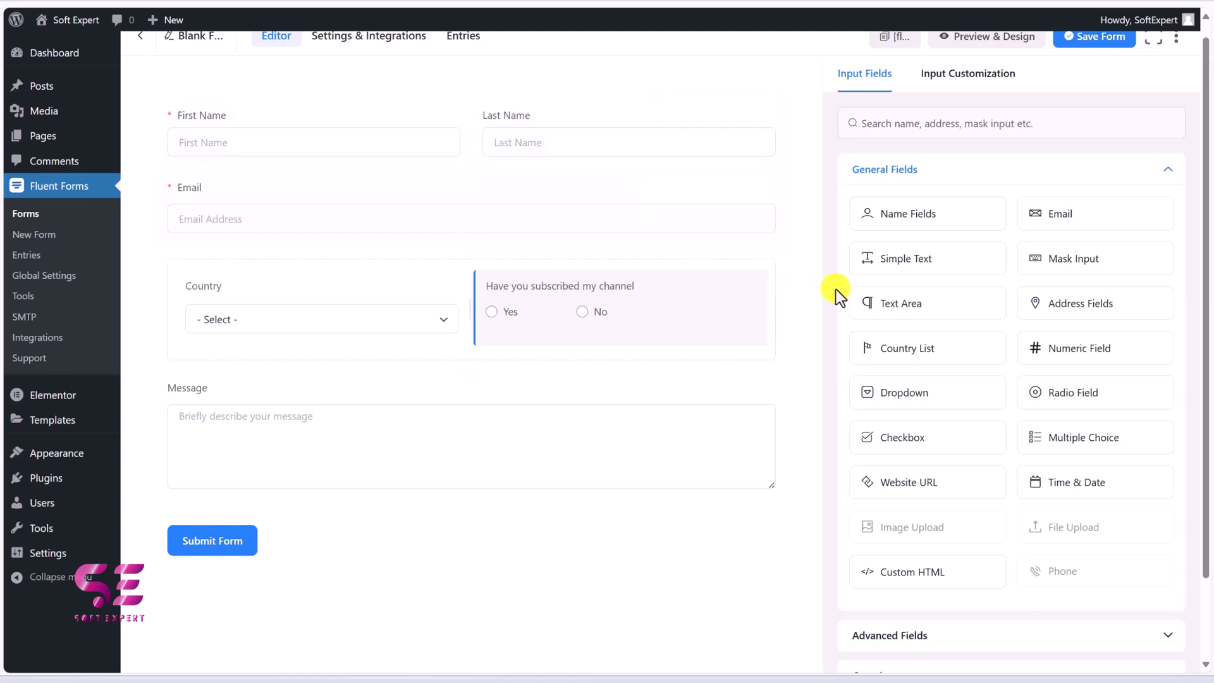
# Step: Insert Address Fields between the two-column container and the Message field
pyautogui.moveTo(1063, 304); pyautogui.dragTo(214, 410)
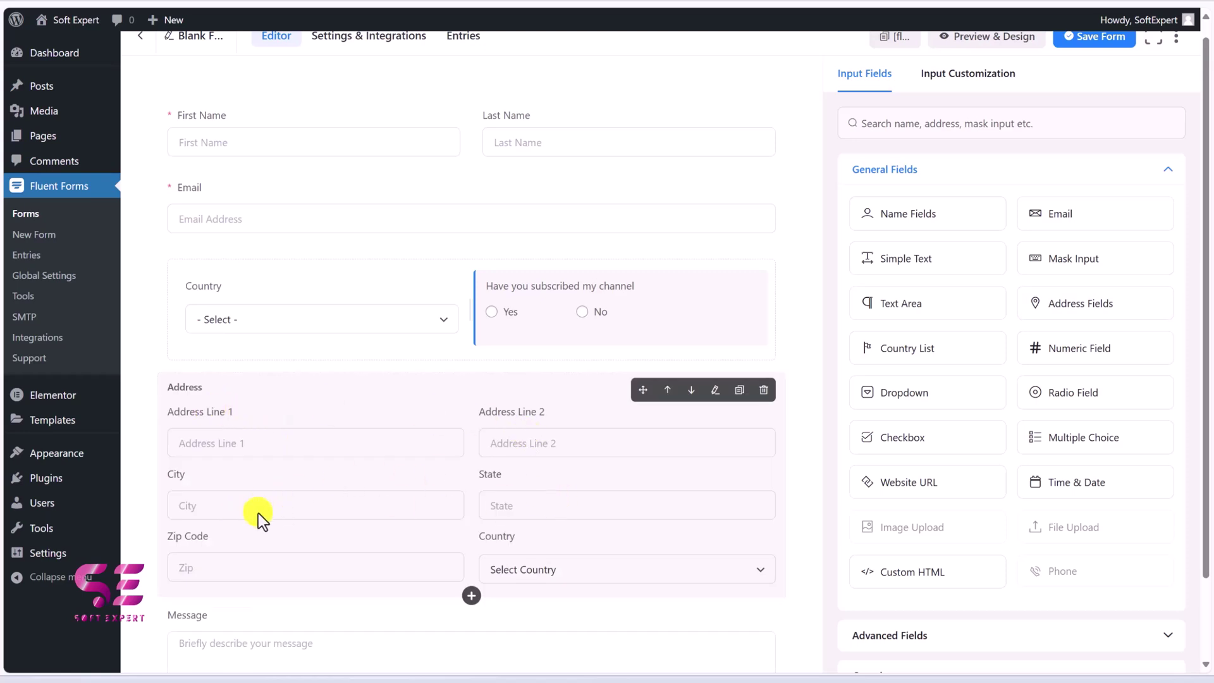
pyautogui.scroll(-2, 473, 382)
pyautogui.scroll(2, 473, 382)
pyautogui.scroll(-2, 473, 382)
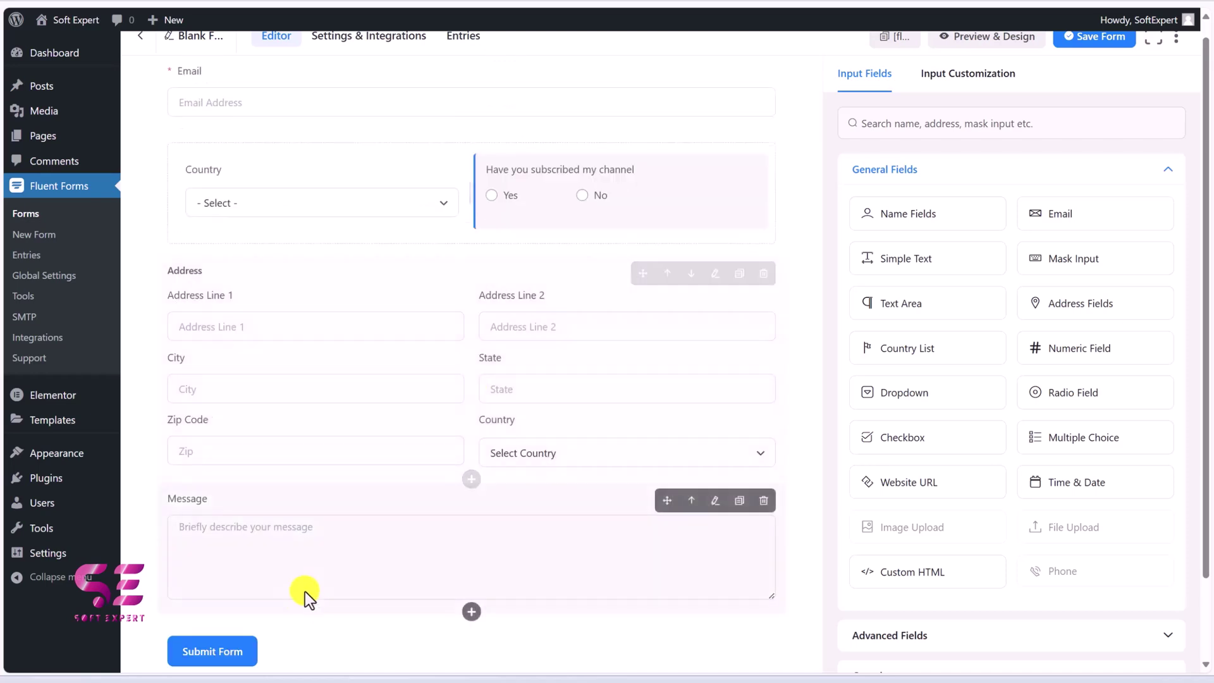
# Step: Review the submit button's text and style options without changing them, and save the form
pyautogui.click(215, 654)
pyautogui.tripleClick(911, 246)
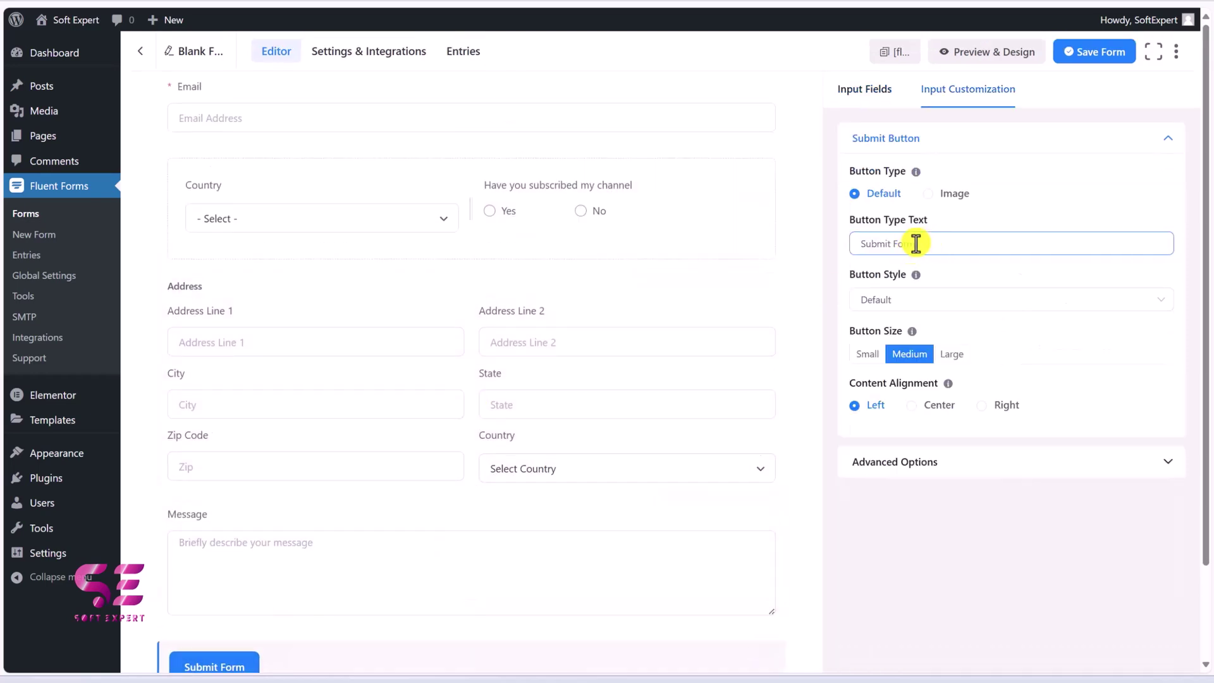
pyautogui.click(858, 243)
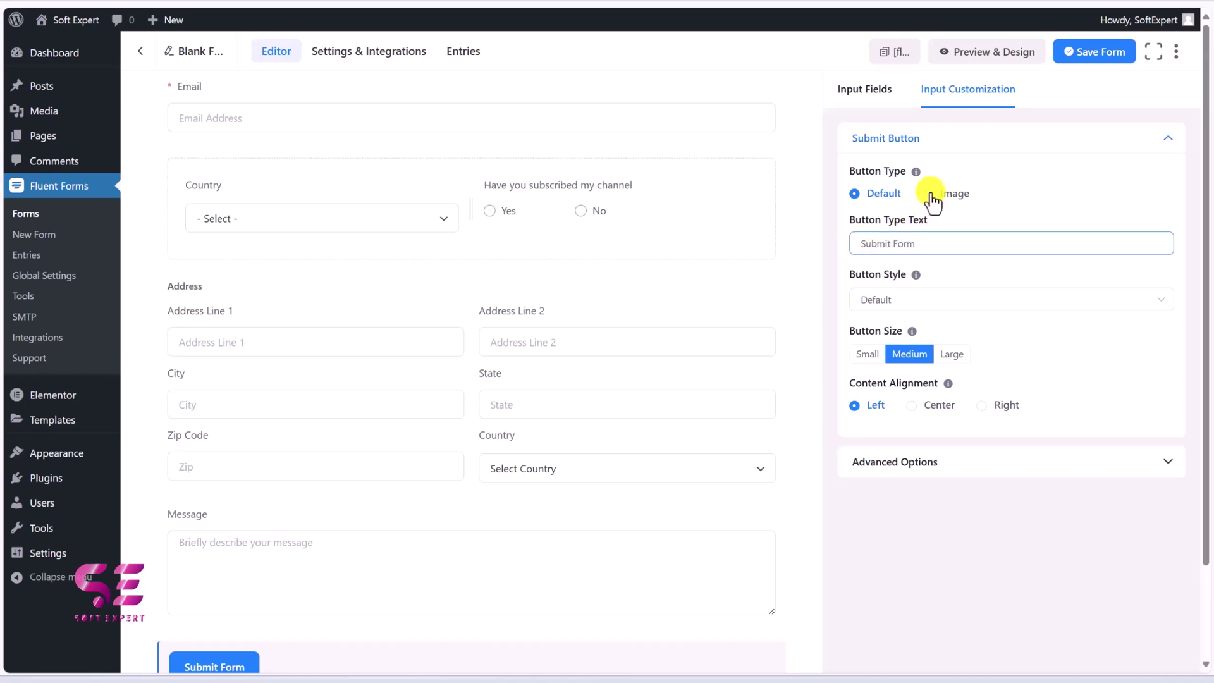
pyautogui.click(898, 299)
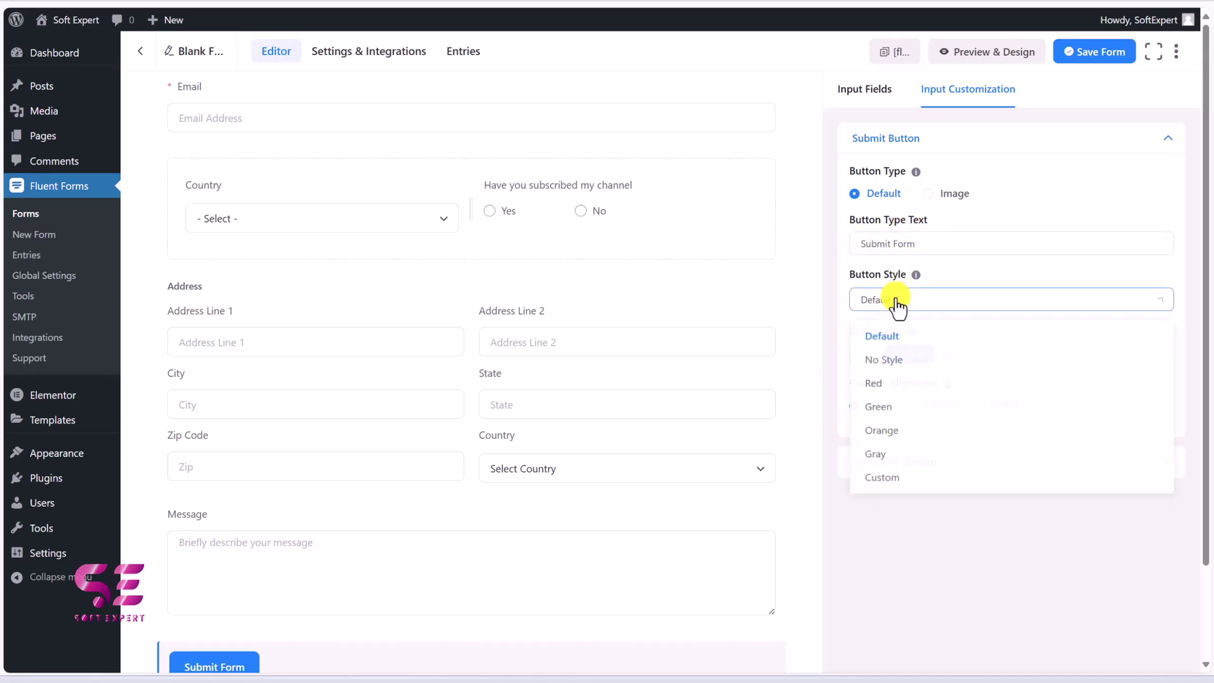
pyautogui.click(898, 303)
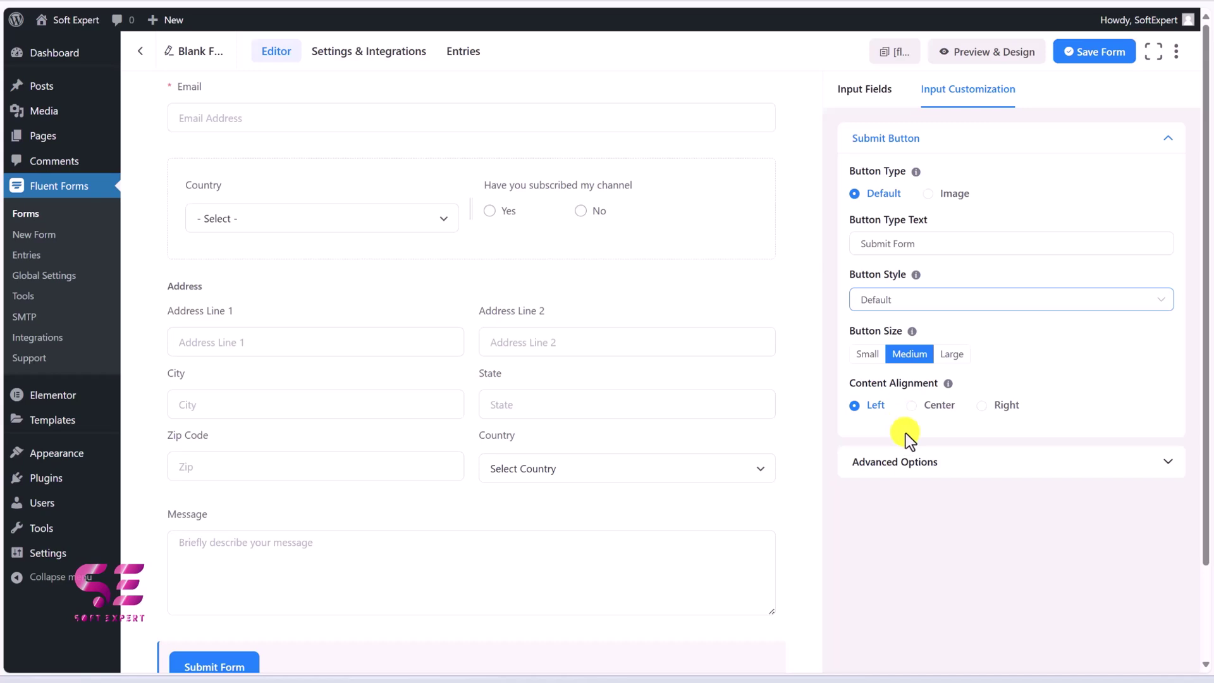
pyautogui.hotkey('ctrl', 's')
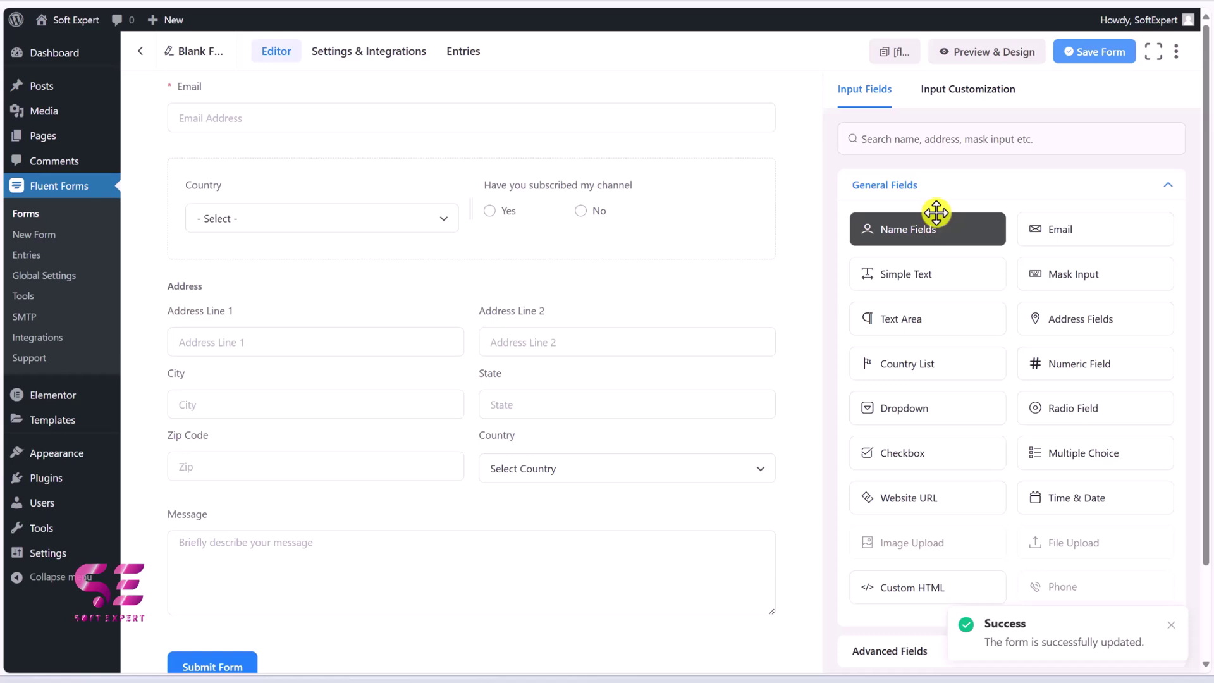
# Step: Create a new page titled "Fluent form" and publish it
pyautogui.moveTo(74, 133)
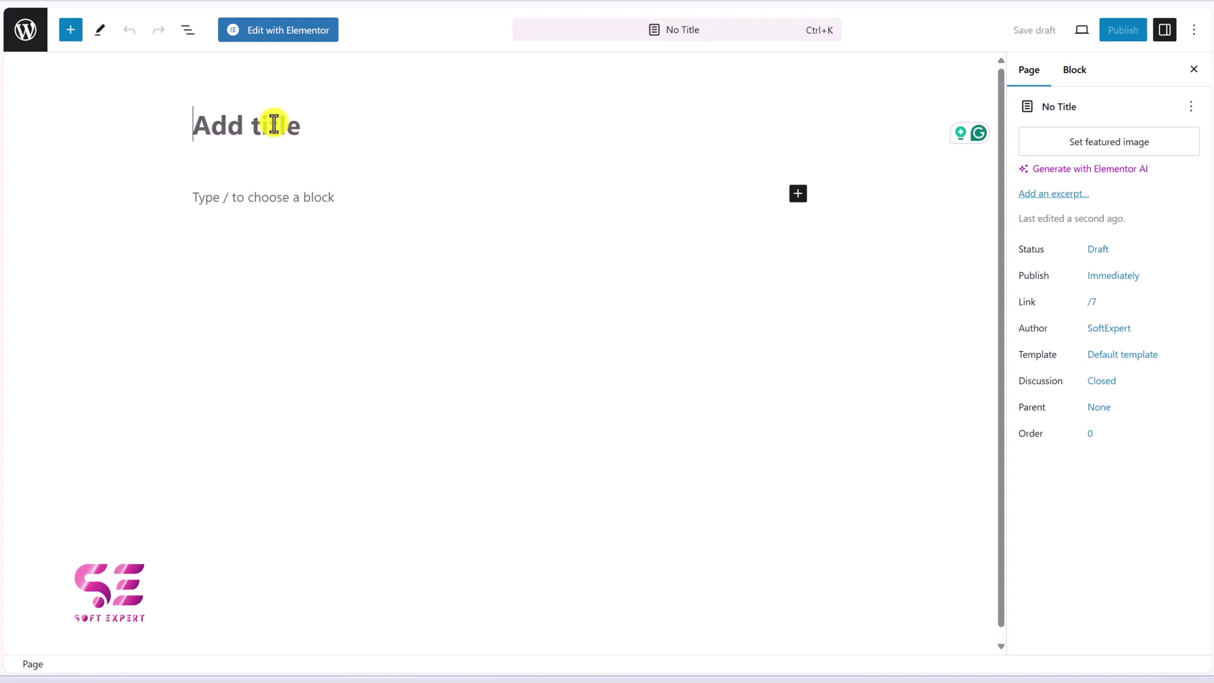
pyautogui.write('Fluent form')
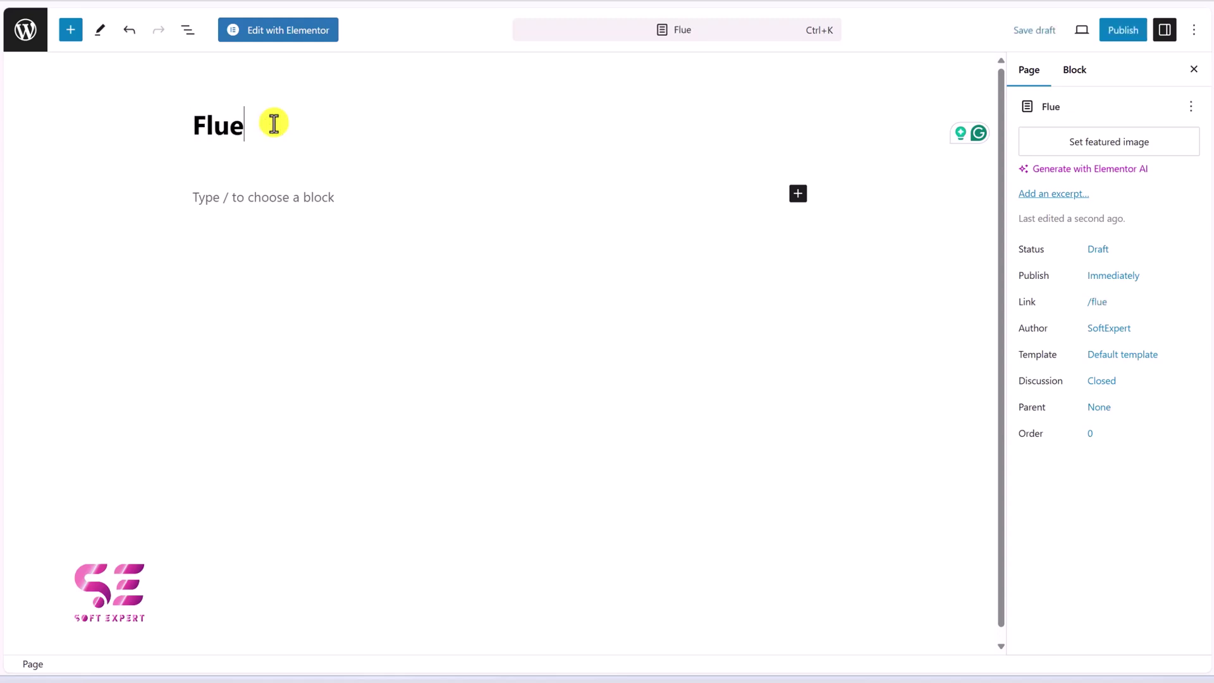
pyautogui.click(1123, 29)
pyautogui.click(1070, 32)
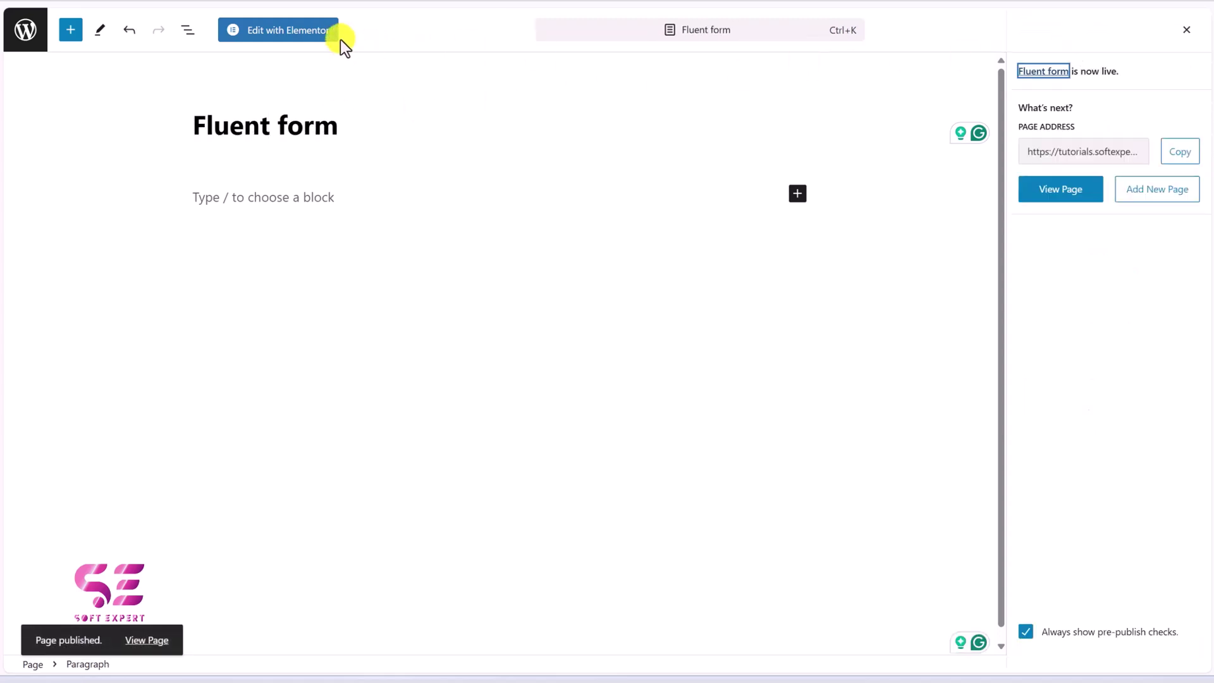
# Step: Open the page for editing in Elementor and insert a container with two equal columns
pyautogui.click(295, 33)
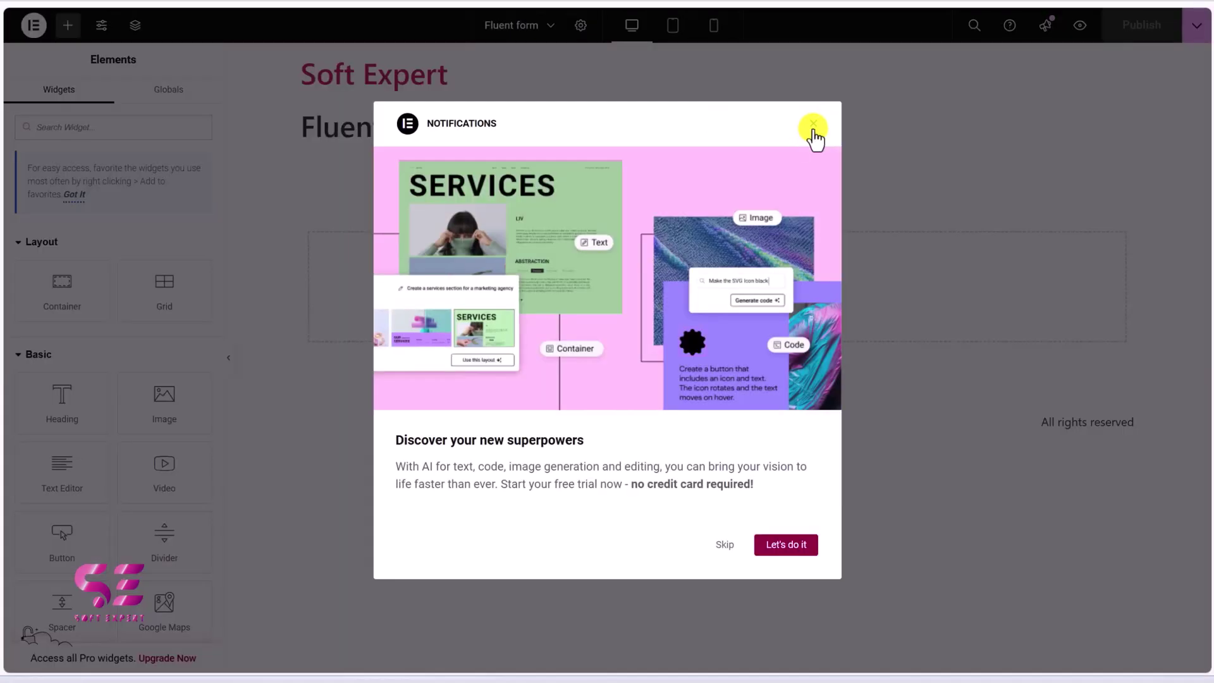
pyautogui.click(813, 129)
pyautogui.click(1103, 257)
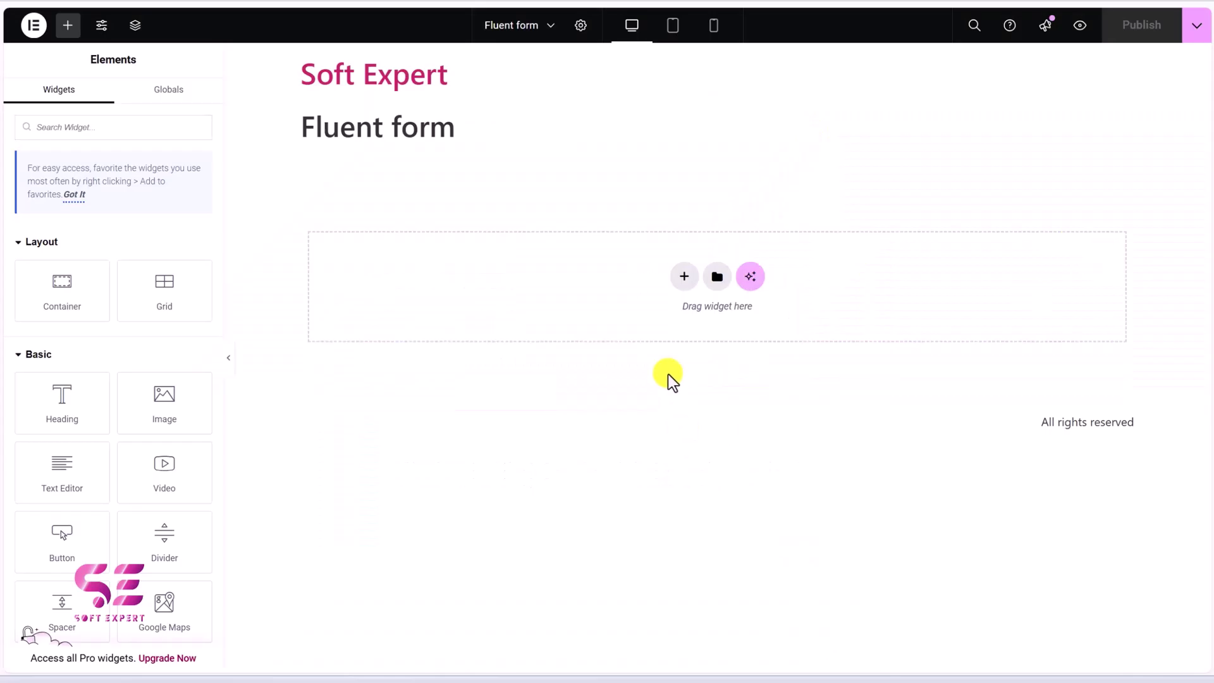
pyautogui.click(684, 277)
pyautogui.click(675, 306)
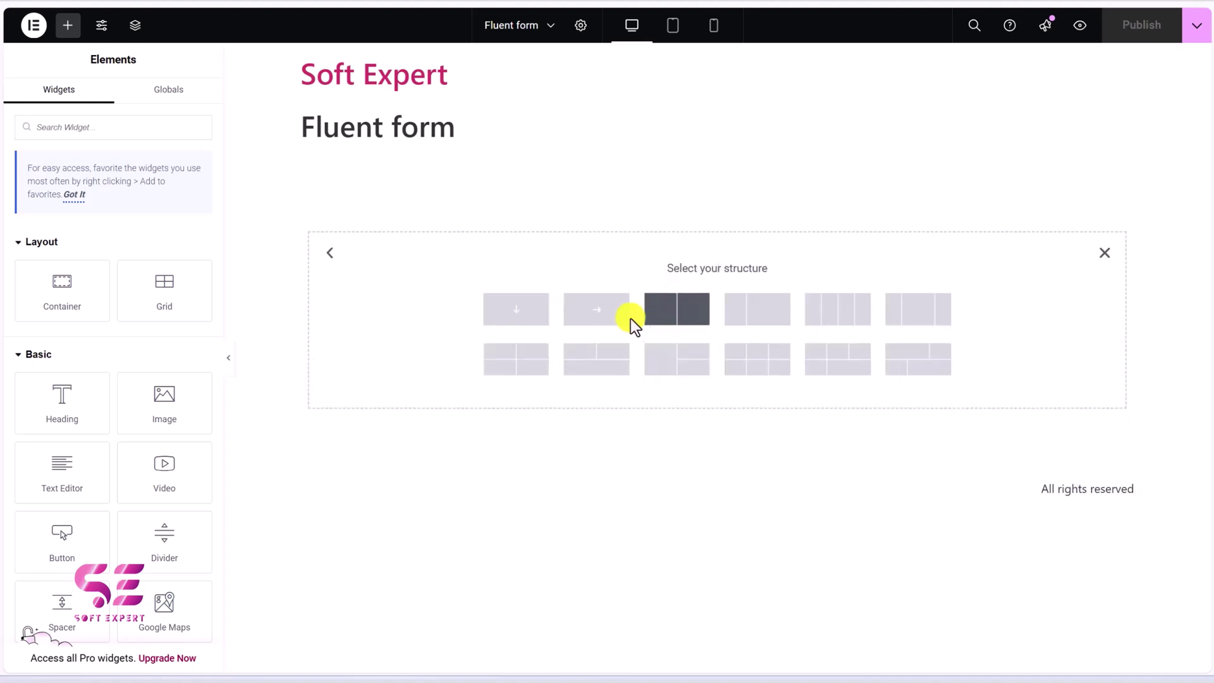
pyautogui.click(626, 310)
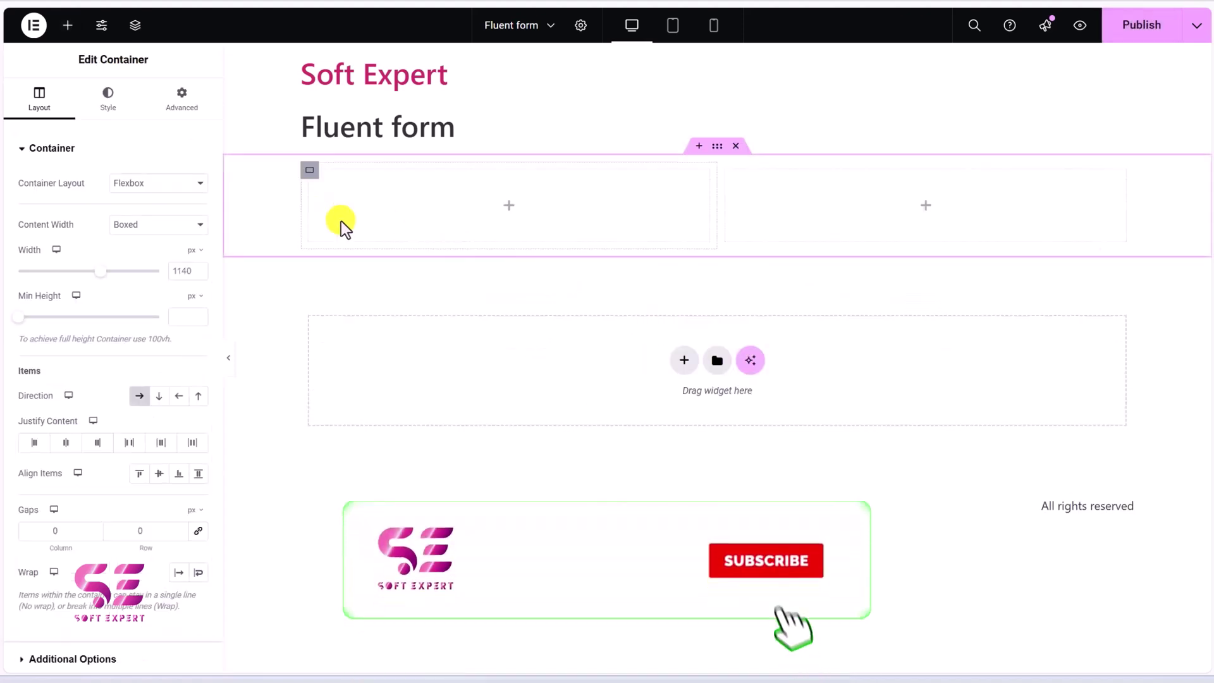
# Step: Place a Fluent Forms widget in the container's first column and set it to show Blank Form (#3)
pyautogui.click(68, 25)
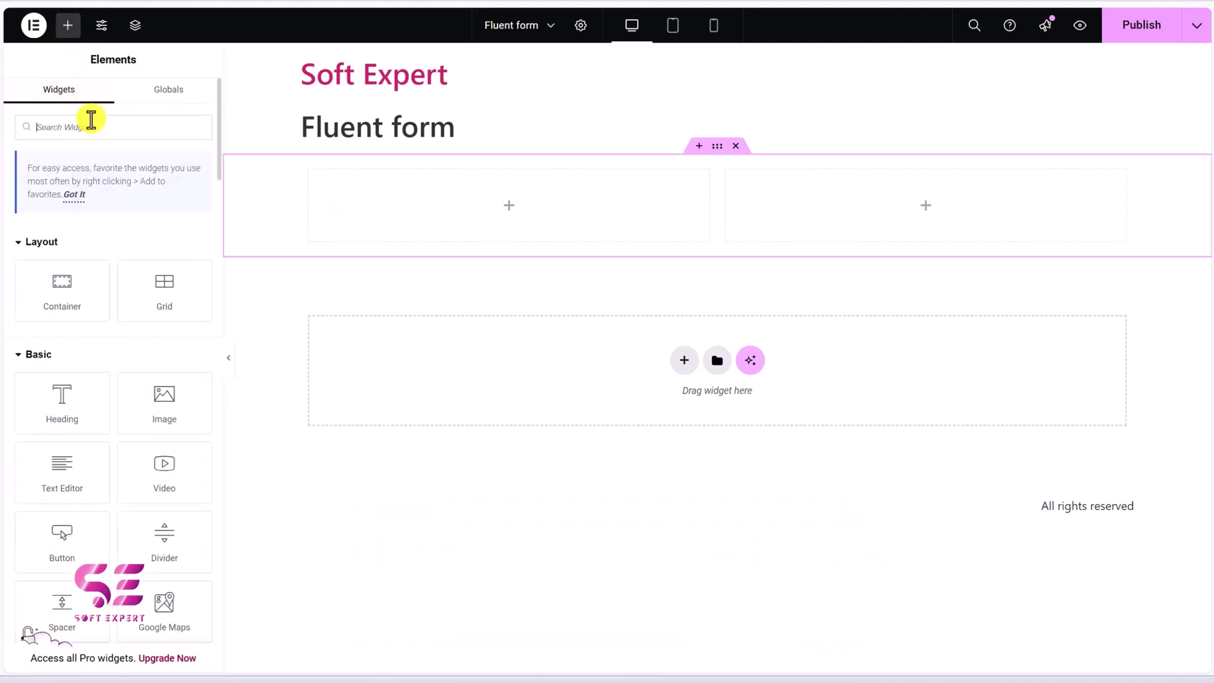
pyautogui.write('form')
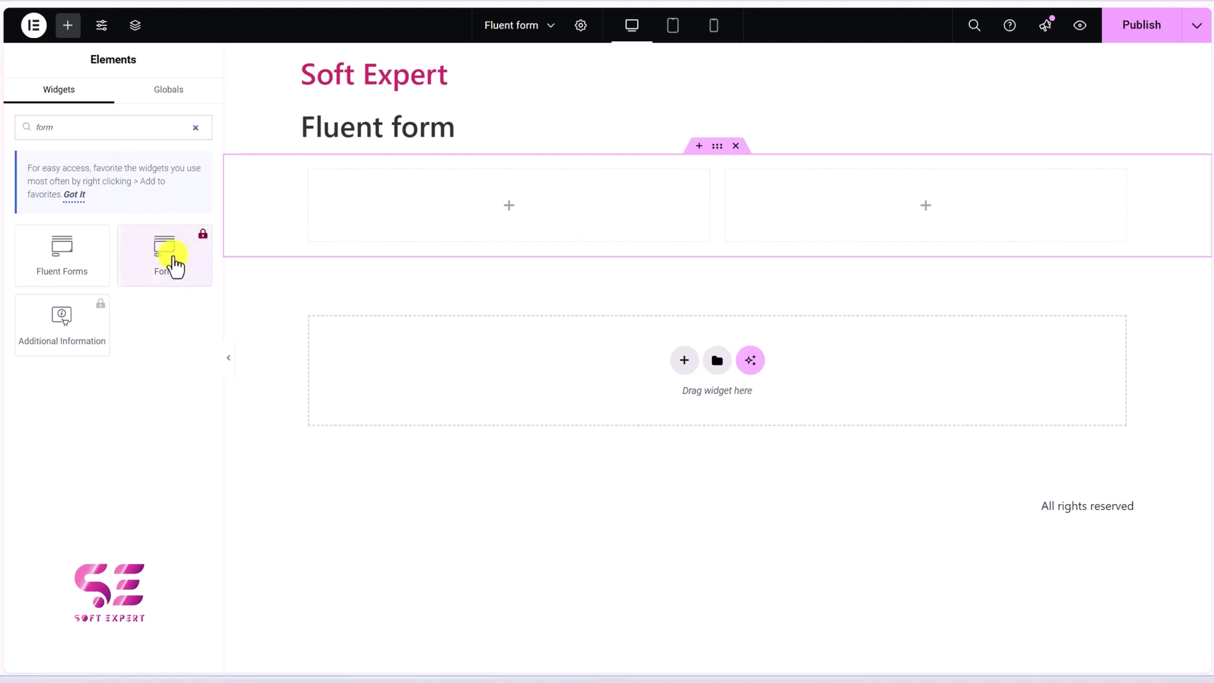
pyautogui.moveTo(79, 257); pyautogui.dragTo(388, 205)
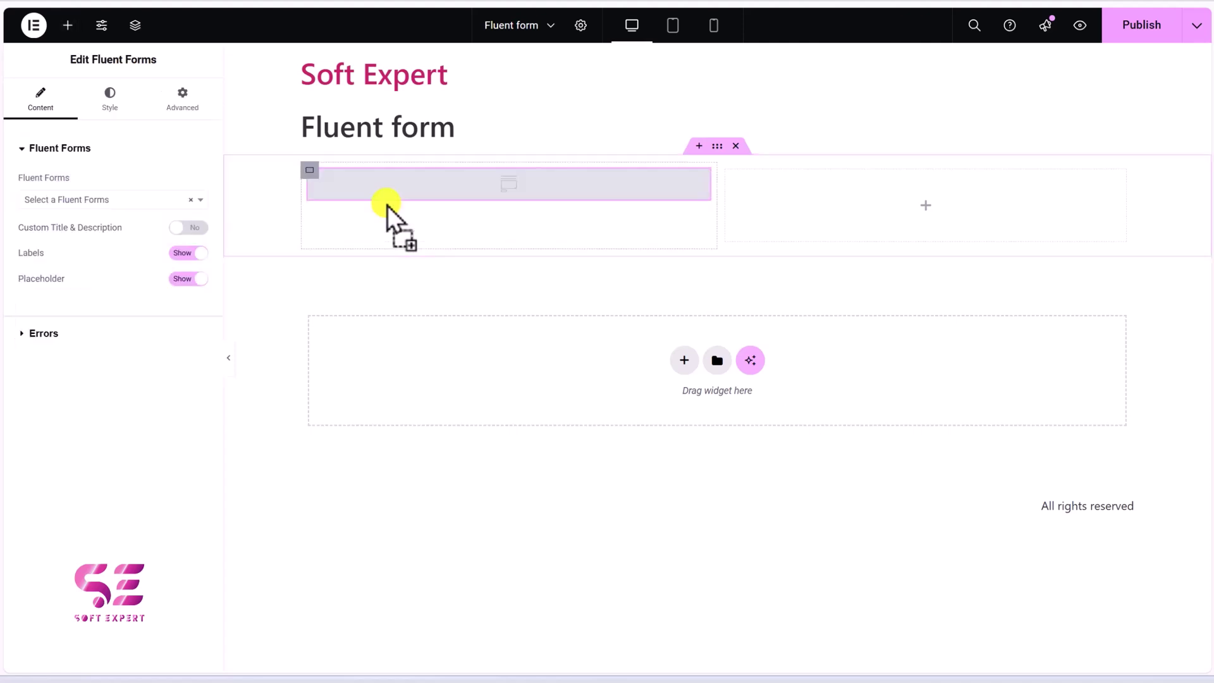
pyautogui.click(136, 201)
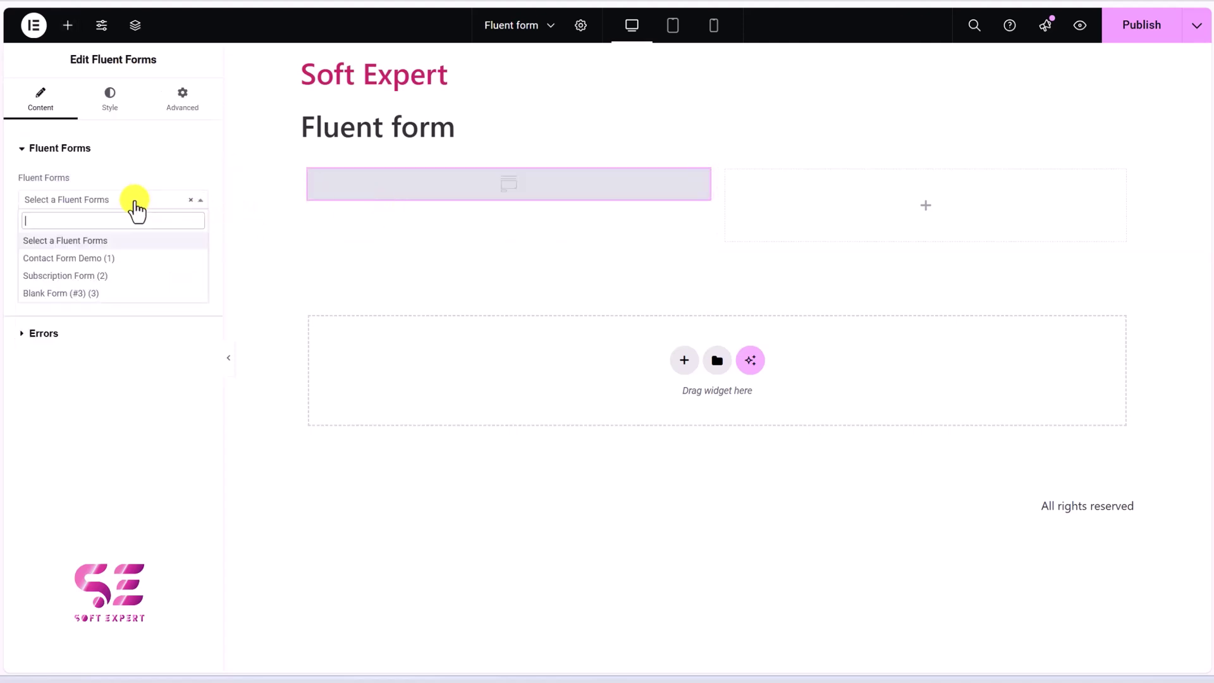
pyautogui.click(69, 293)
pyautogui.scroll(-3, 472, 266)
pyautogui.scroll(3, 472, 265)
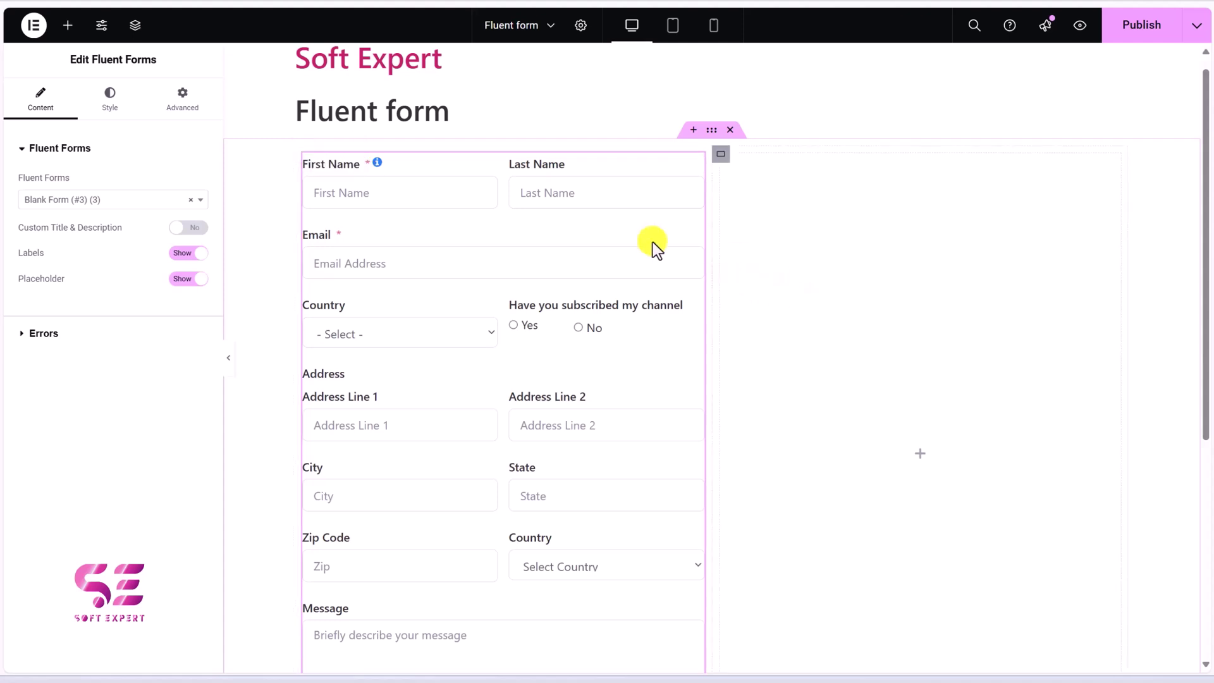
# Step: Set the width of the column holding the form to 60%
pyautogui.click(305, 155)
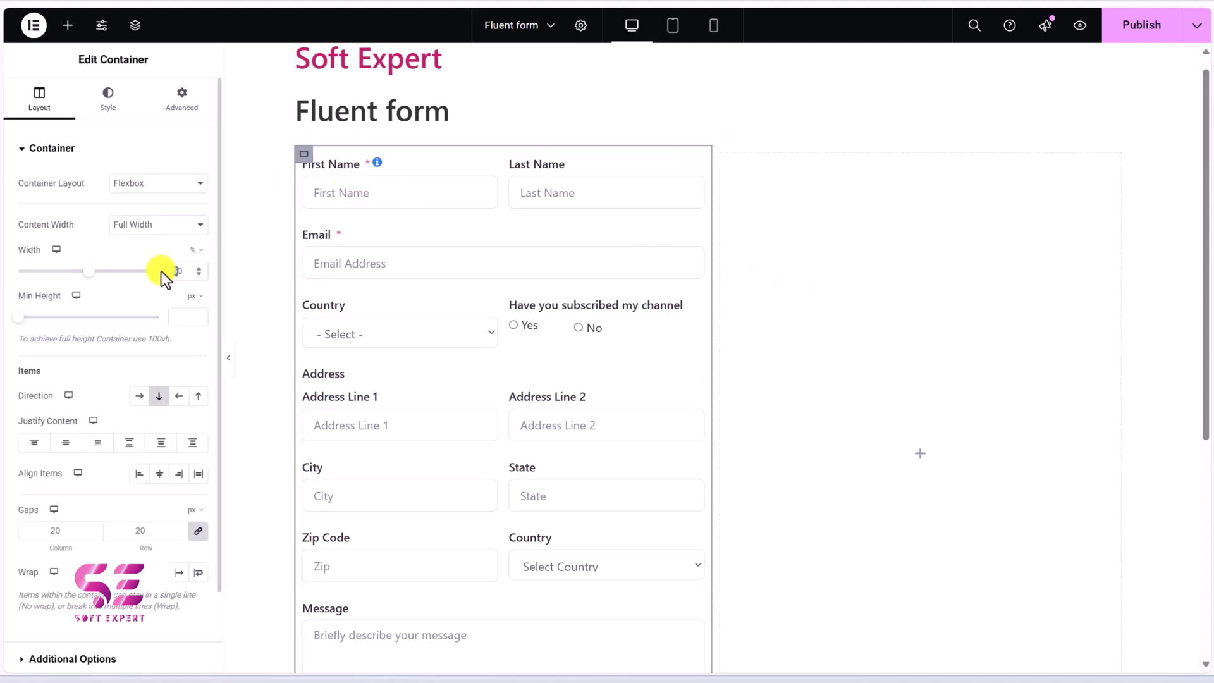
pyautogui.write('6')
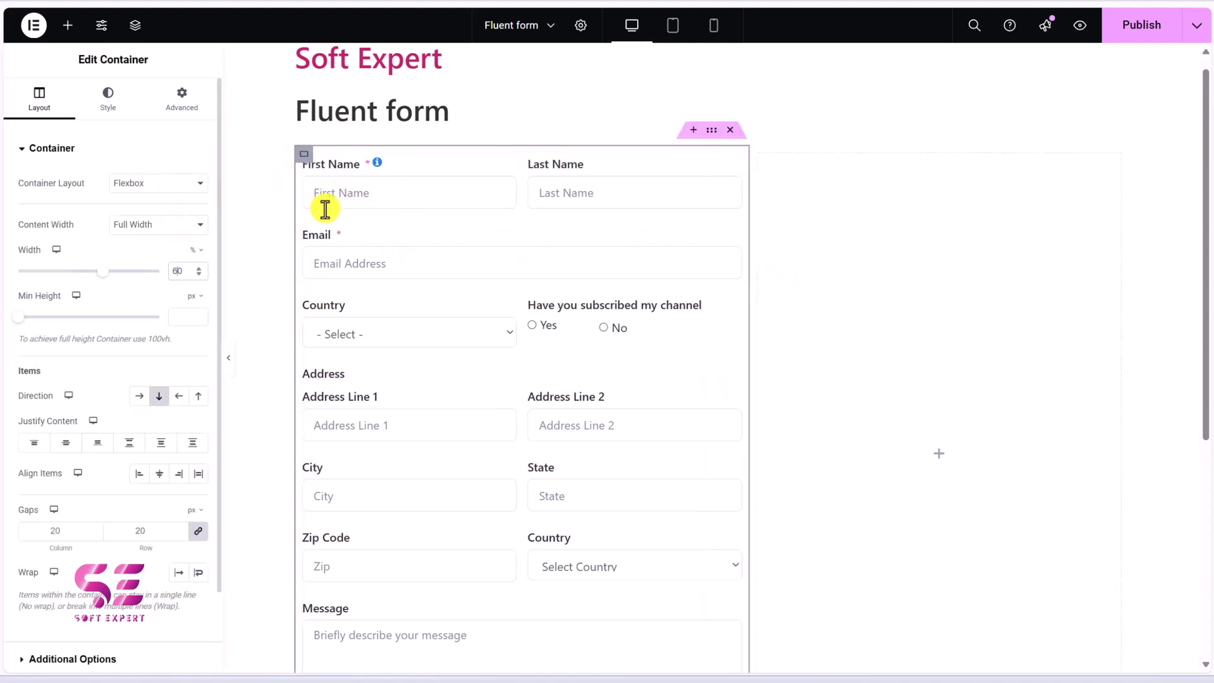
# Step: Examine the style options available for the Fluent Forms widget
pyautogui.click(464, 198)
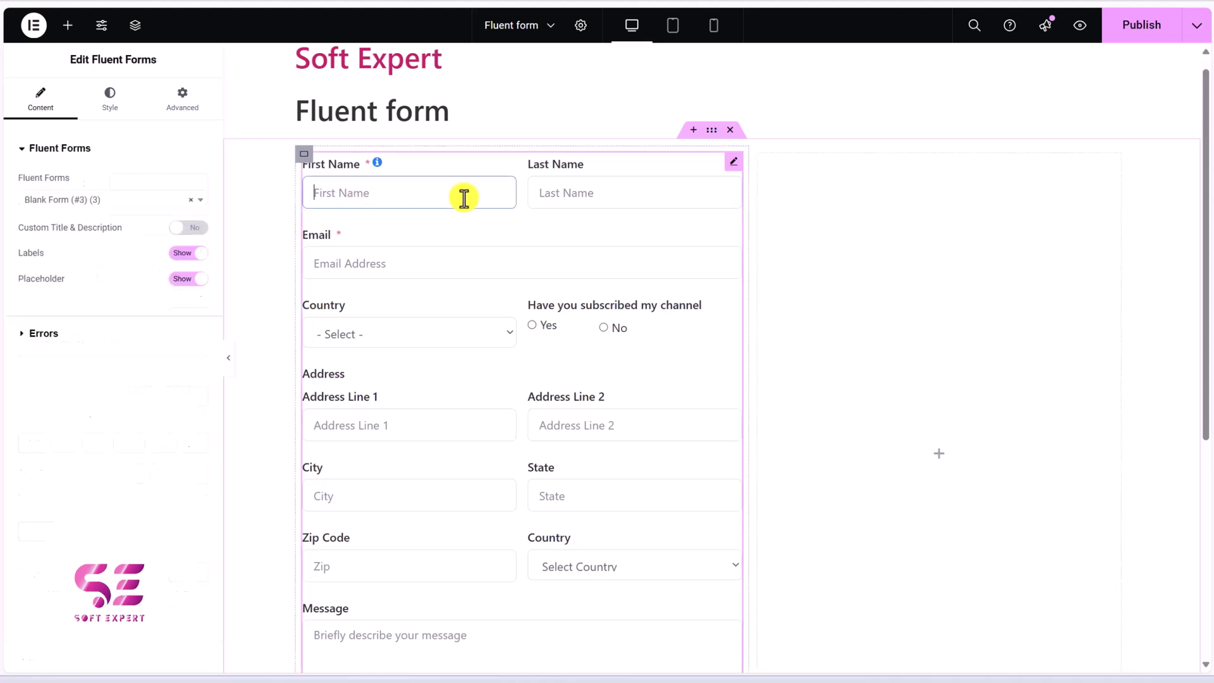
pyautogui.click(114, 101)
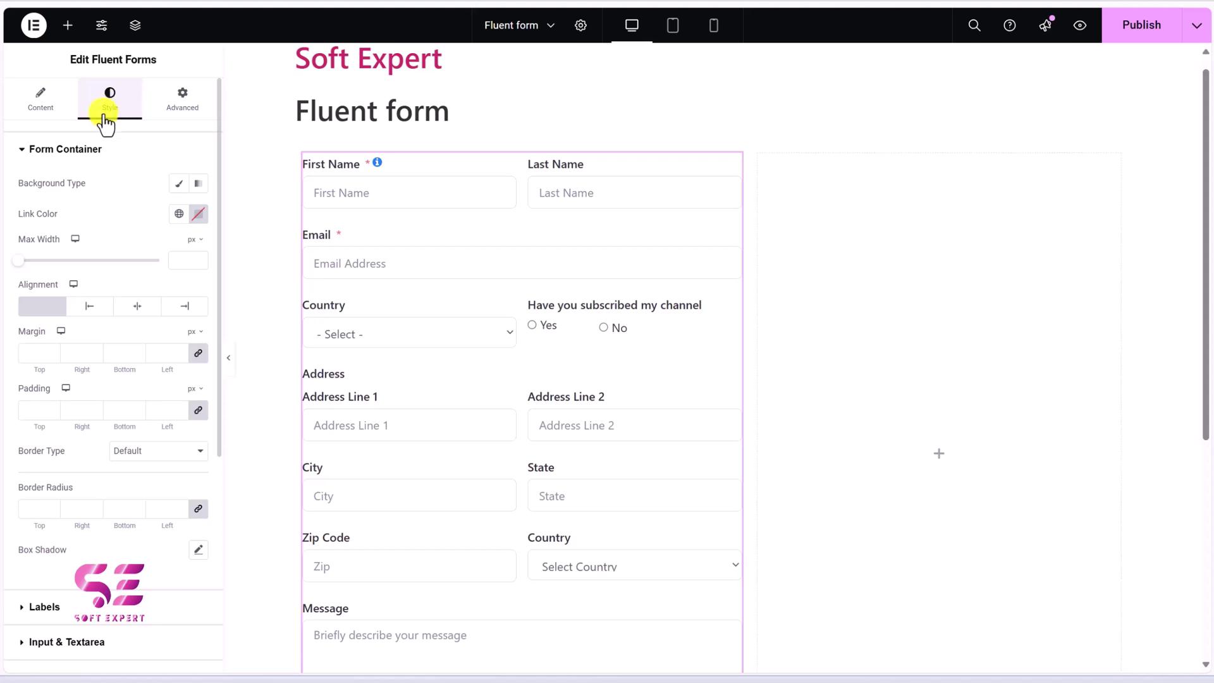
pyautogui.scroll(-4, 125, 199)
pyautogui.scroll(-1, 146, 430)
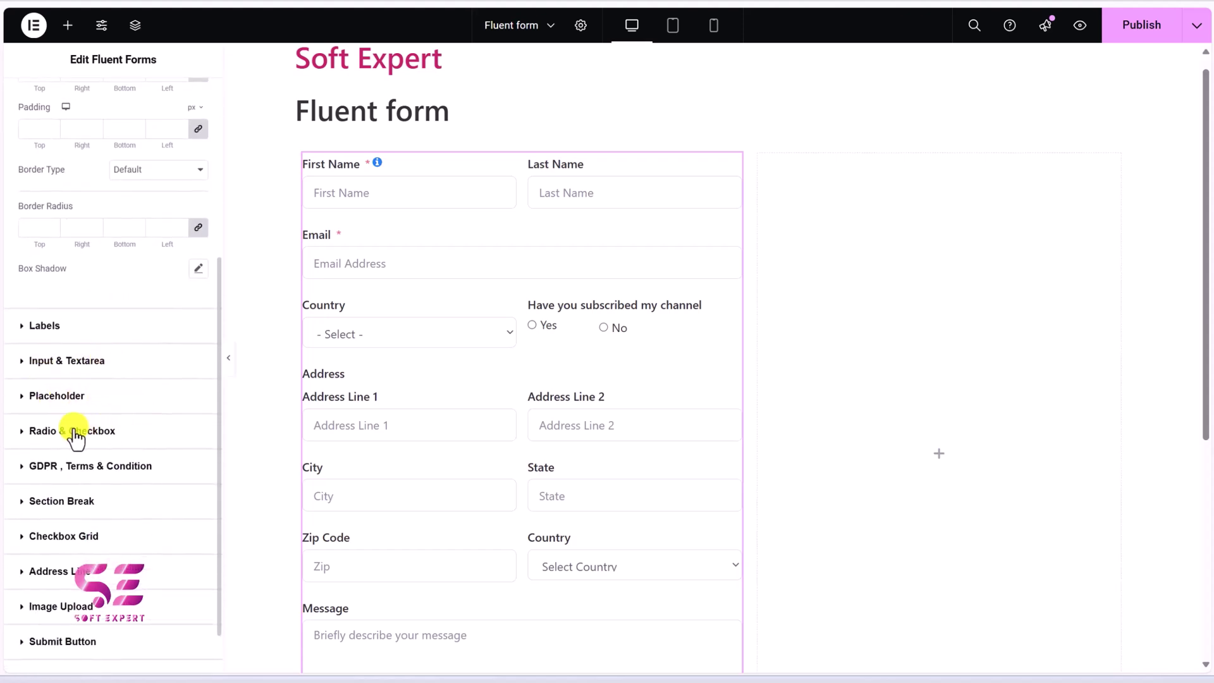
pyautogui.scroll(-1, 76, 438)
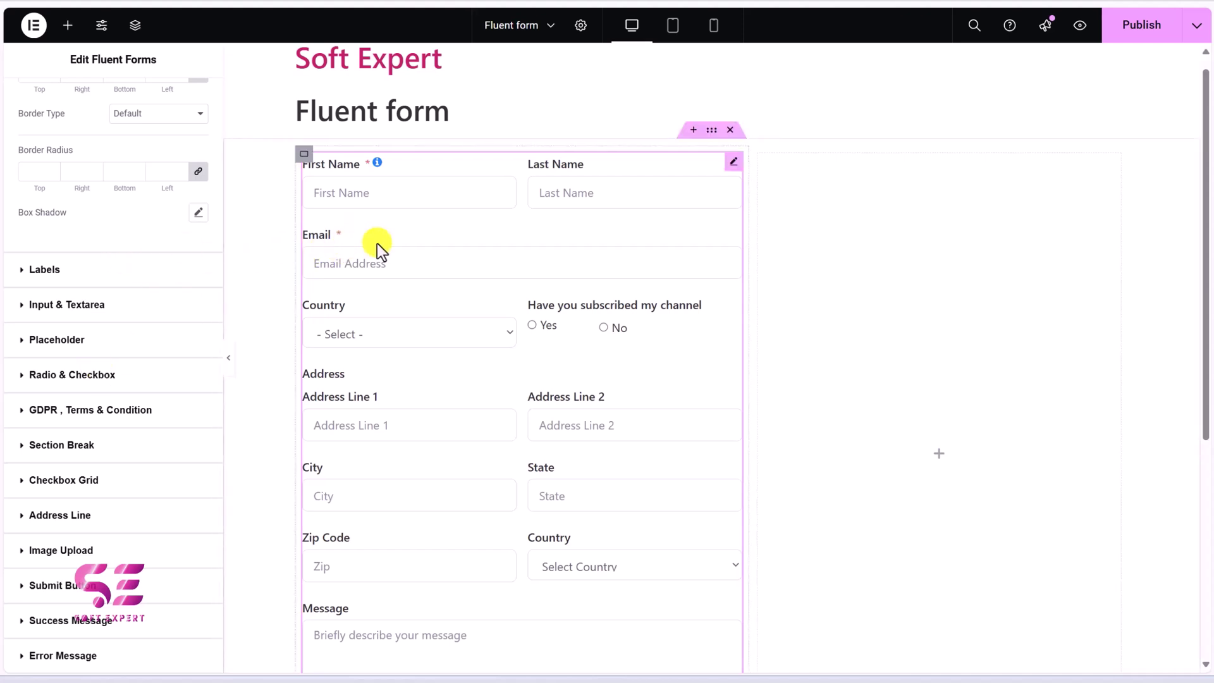
# Step: Give the form container a classic background in a pale cyan color
pyautogui.scroll(5, 146, 238)
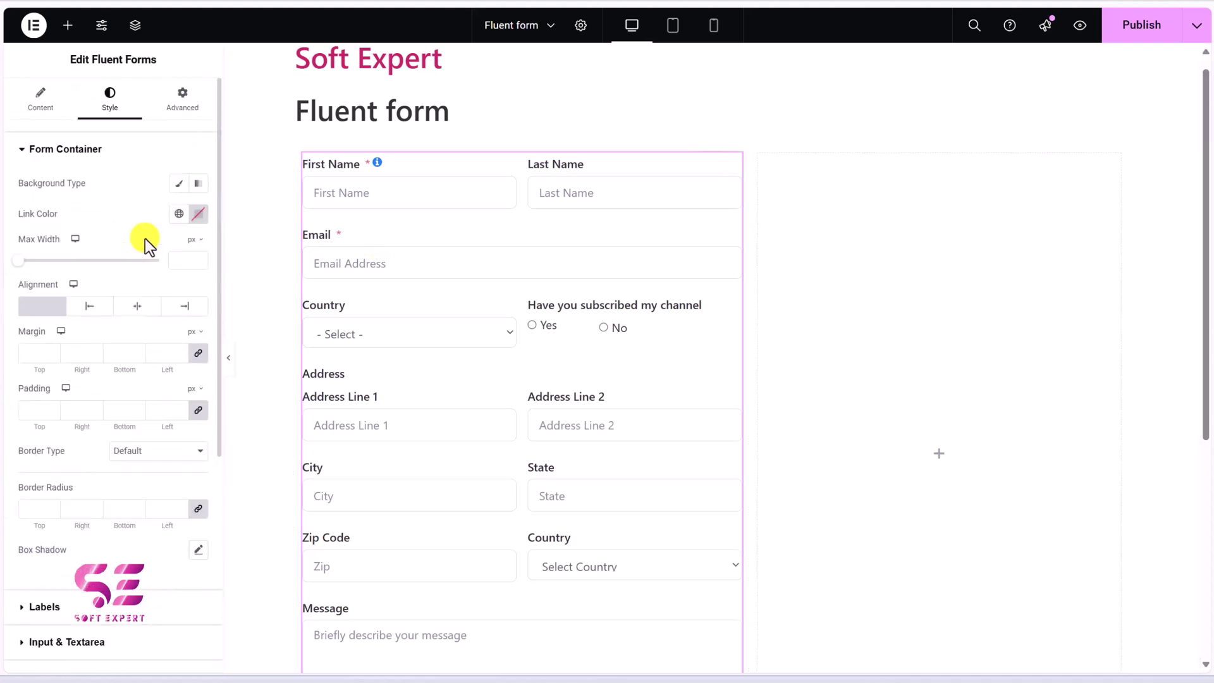
pyautogui.click(180, 184)
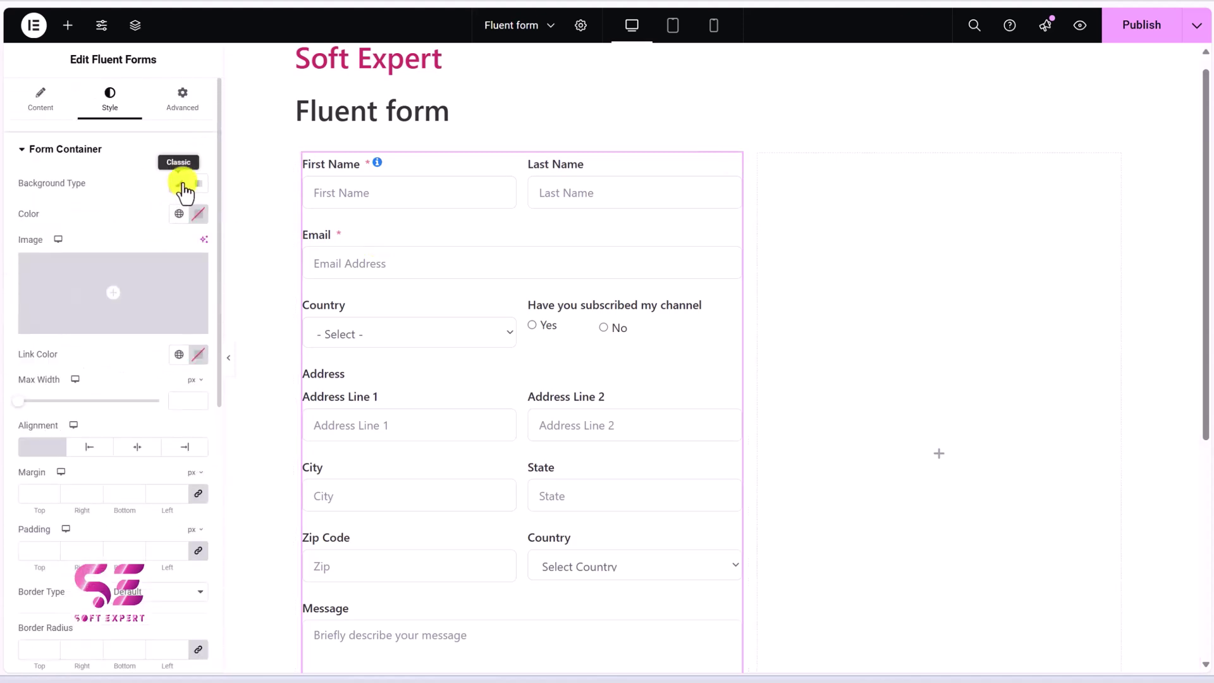
pyautogui.click(179, 214)
pyautogui.click(154, 206)
pyautogui.click(197, 214)
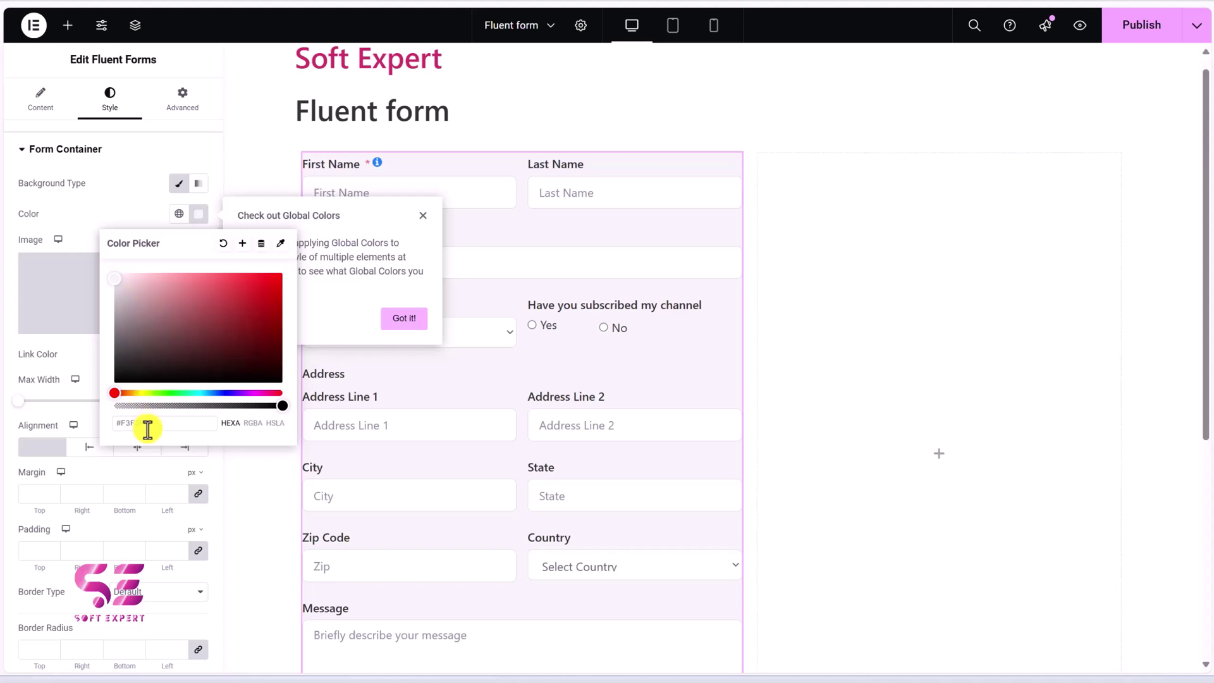
pyautogui.tripleClick(147, 427)
pyautogui.hotkey('ctrl', 'v')
pyautogui.click(146, 225)
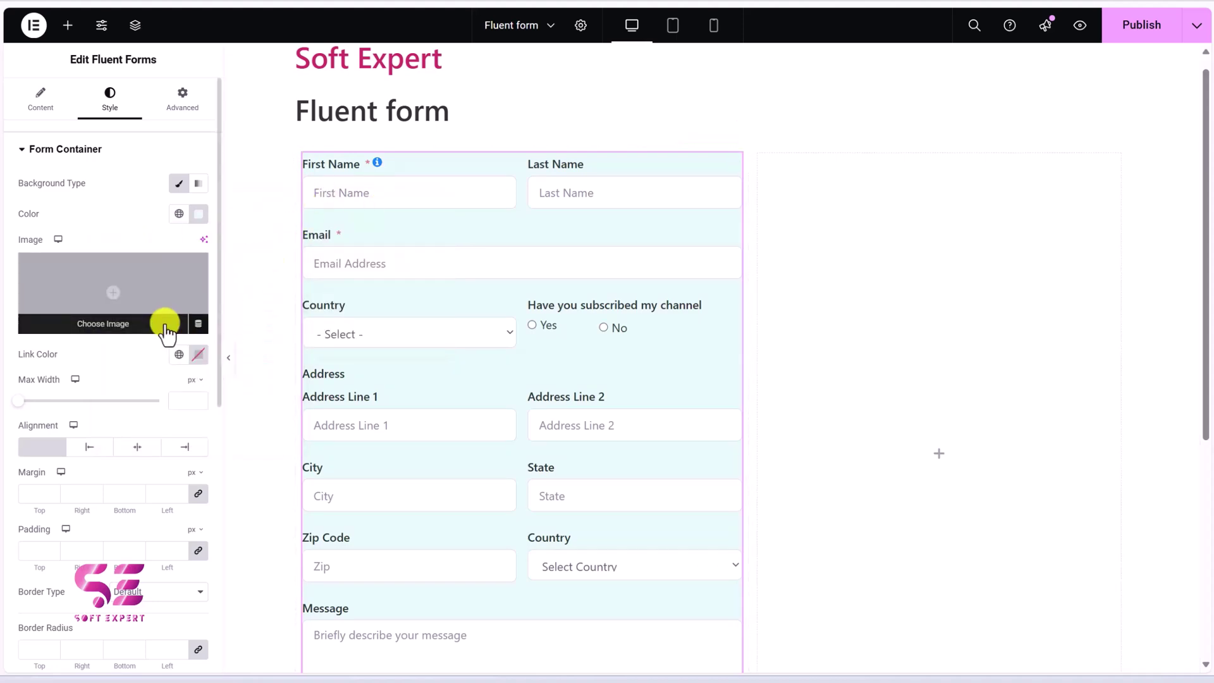
# Step: Try a 20 px margin on all sides of the form container and clear it again
pyautogui.scroll(-1, 166, 326)
pyautogui.scroll(-3, 165, 329)
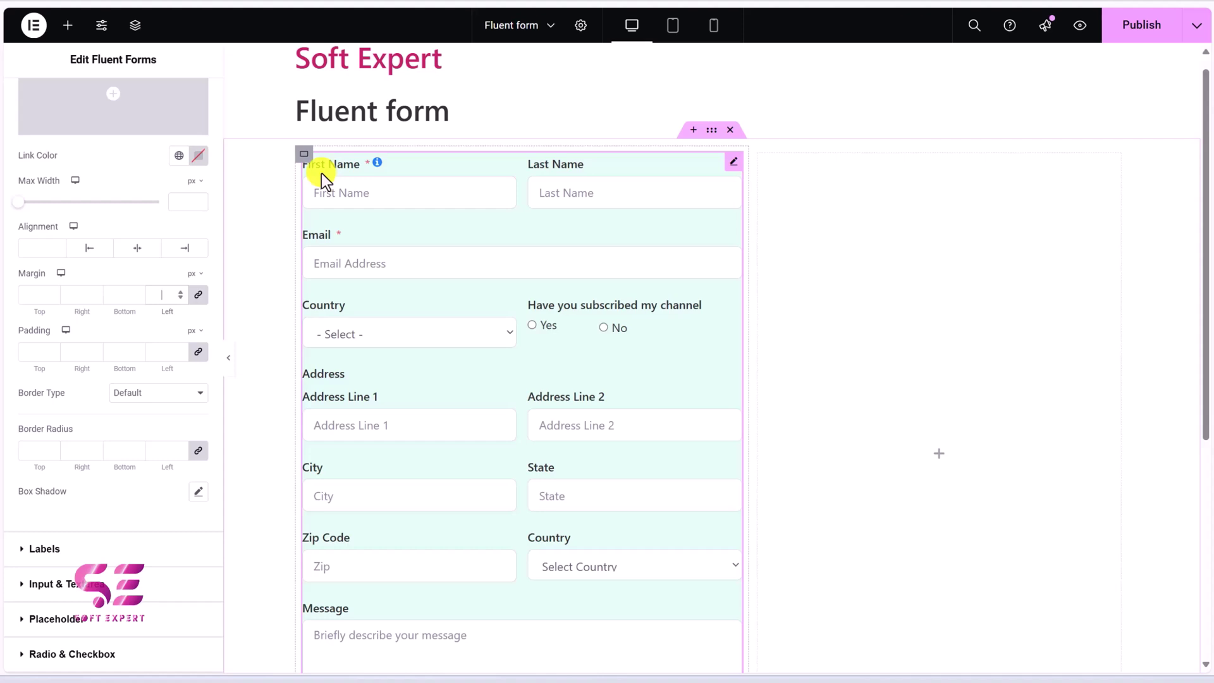
pyautogui.write('20')
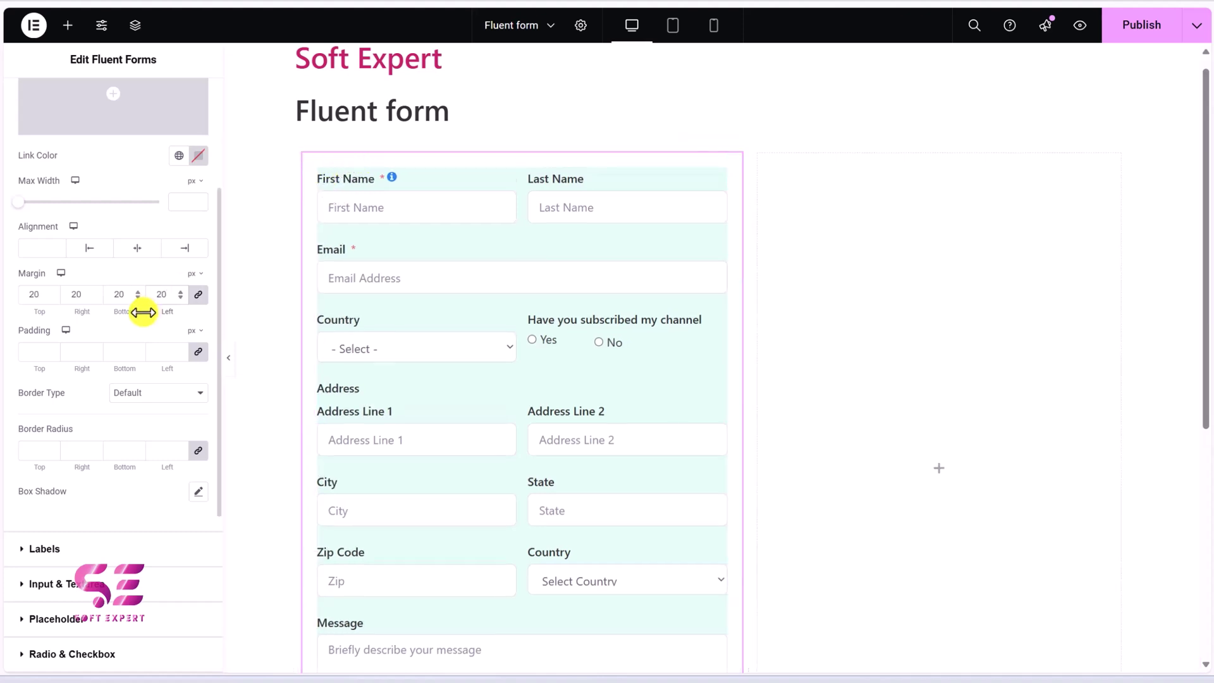
pyautogui.doubleClick(167, 296)
pyautogui.press('BackSpace')
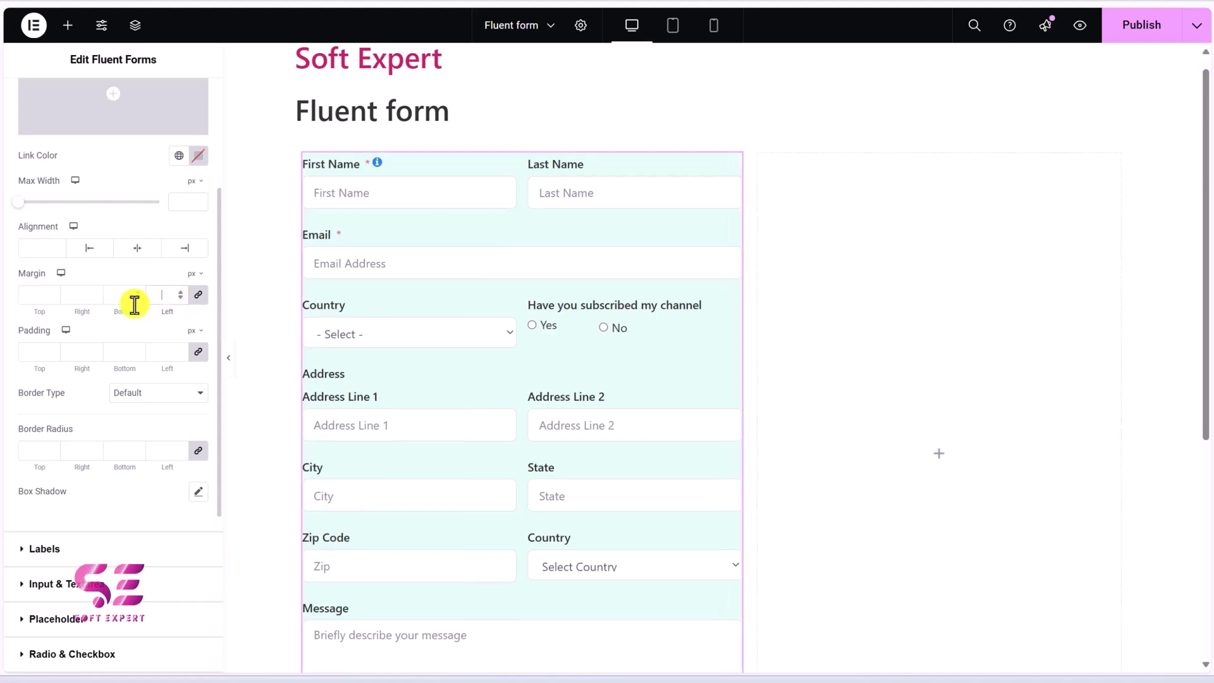
# Step: Set the form container's padding to 30 px on all sides
pyautogui.click(155, 350)
pyautogui.write('50')
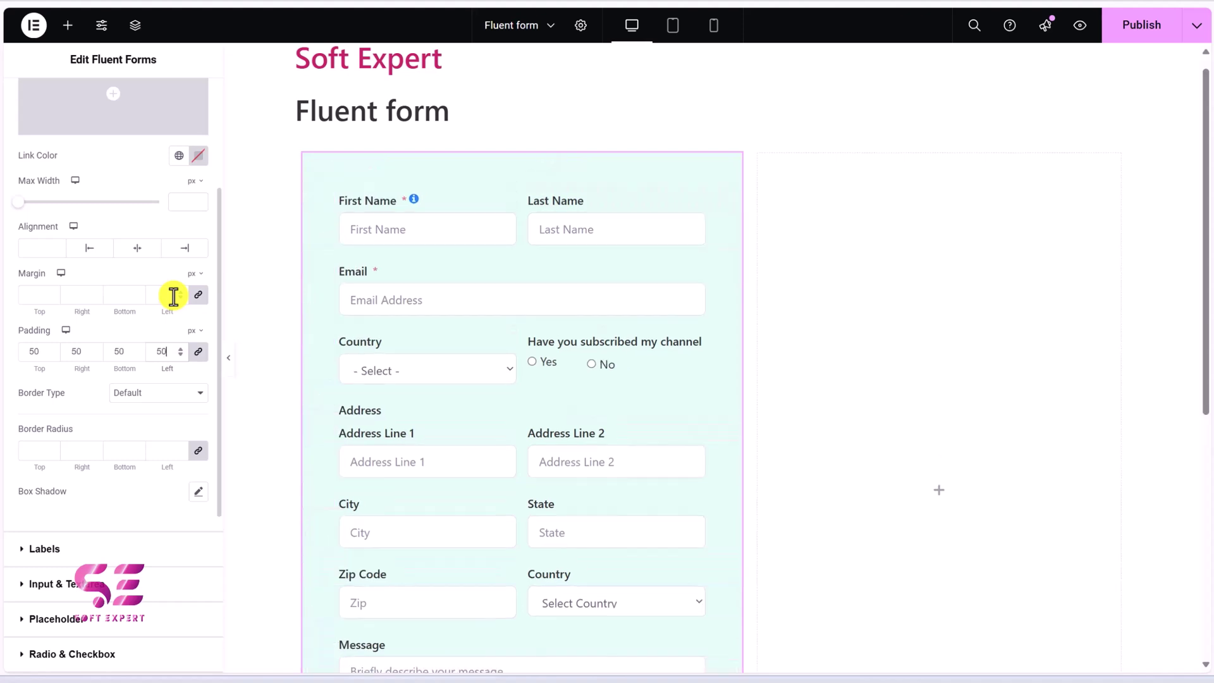
pyautogui.press('BackSpace')
pyautogui.press('BackSpace')
pyautogui.write('30')
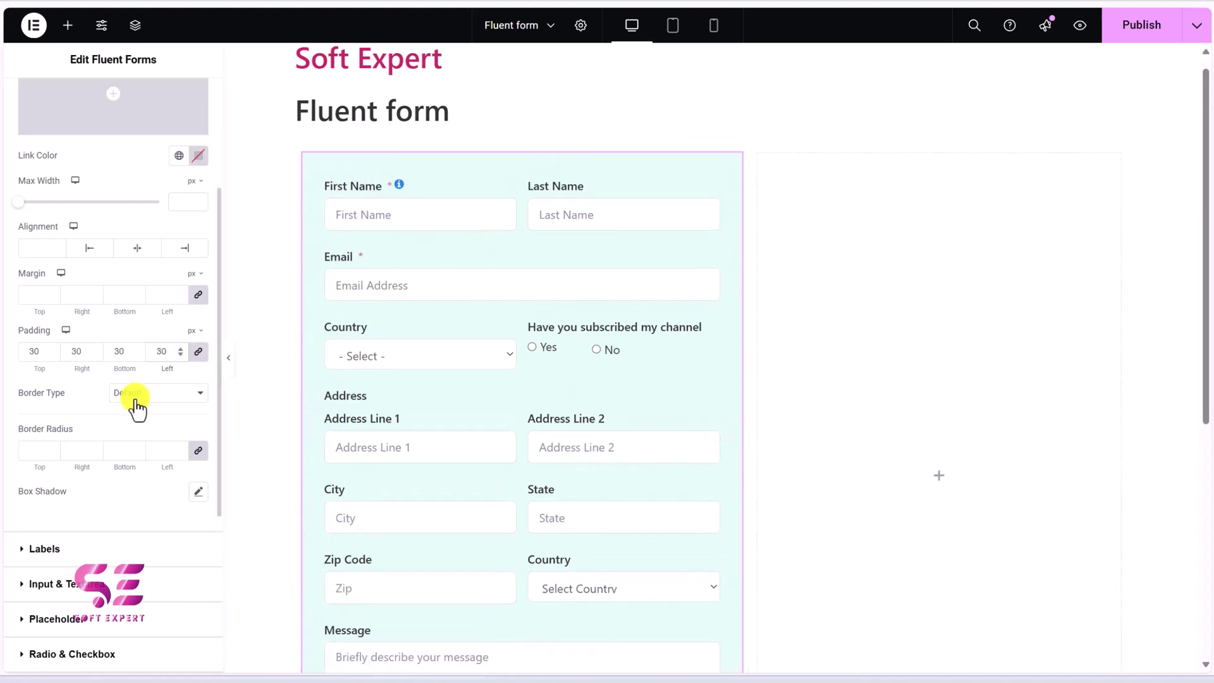
# Step: Round the form container's corners with a 10 px border radius and give it a soft, light-colored box shadow
pyautogui.scroll(-1, 152, 401)
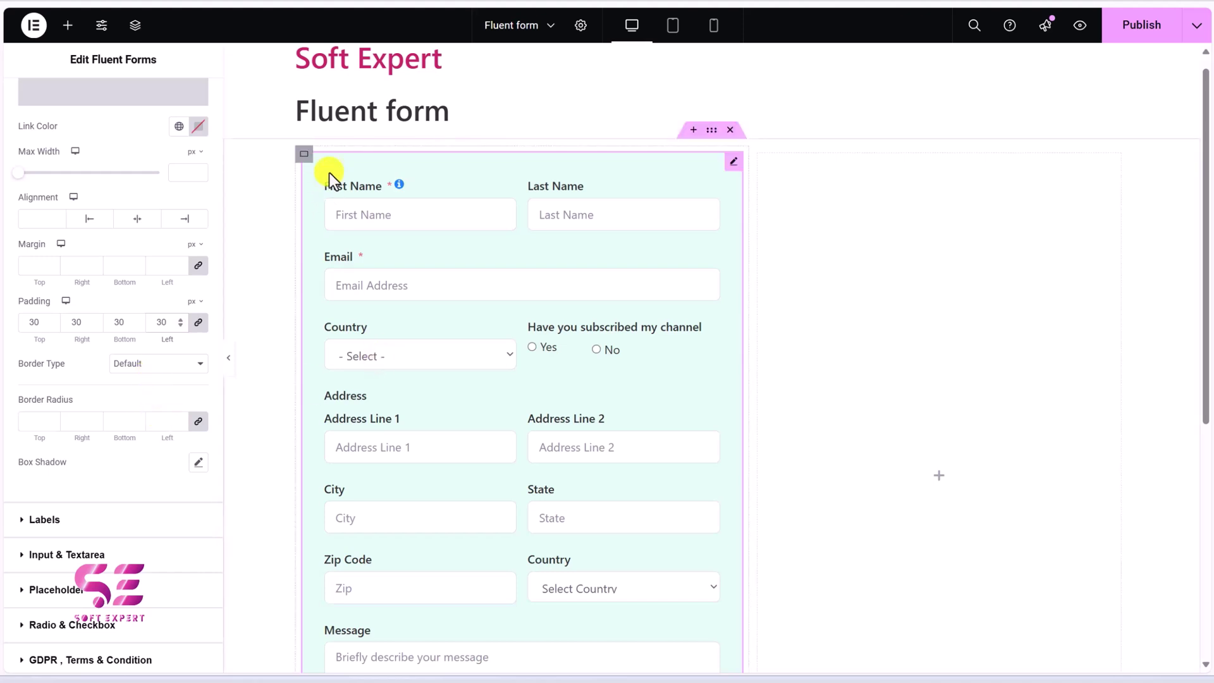
pyautogui.click(160, 422)
pyautogui.write('10')
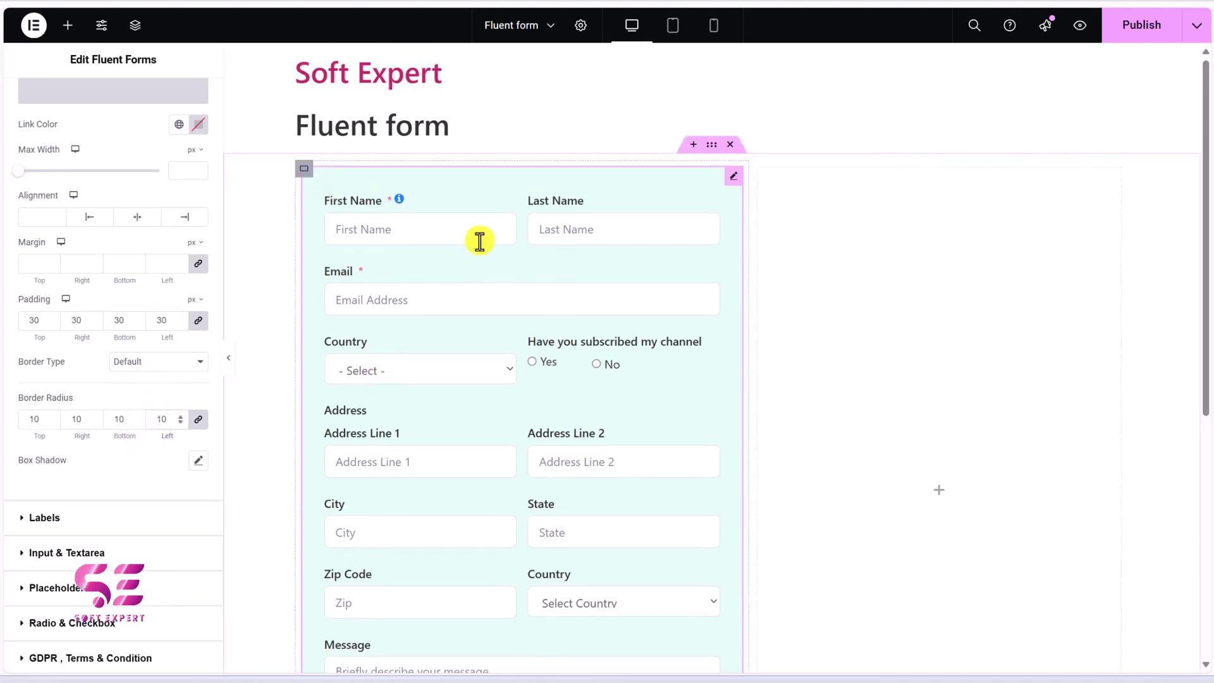
pyautogui.click(201, 461)
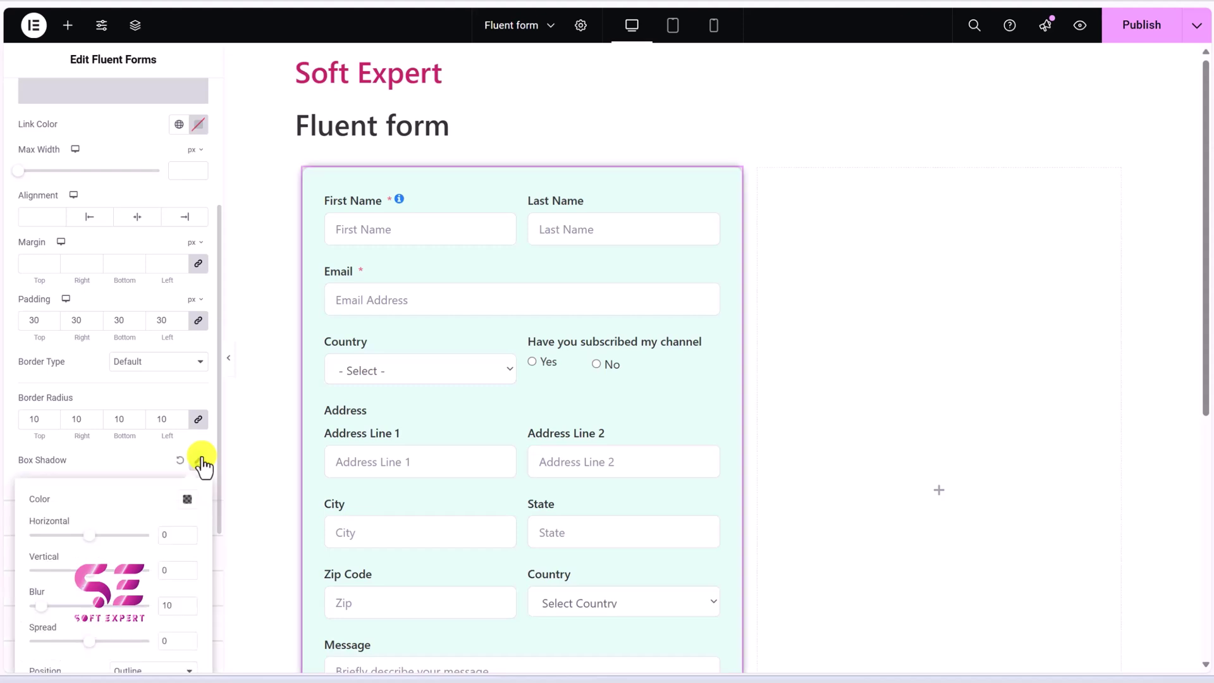
pyautogui.click(183, 465)
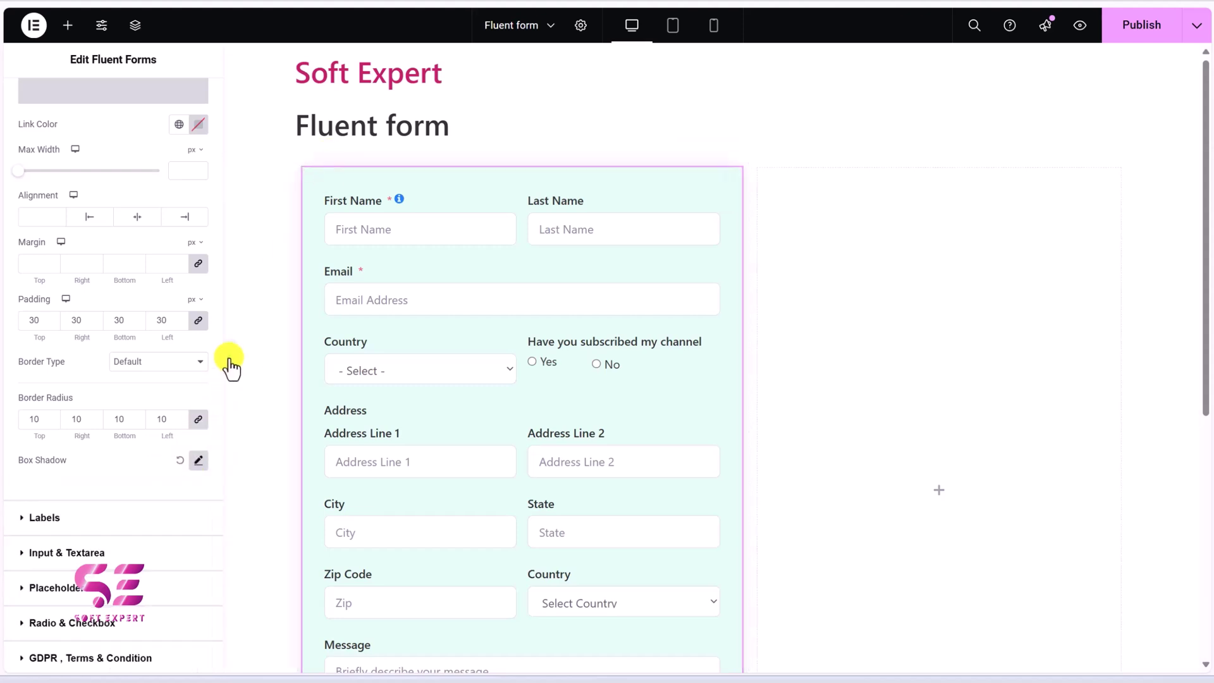
pyautogui.click(229, 363)
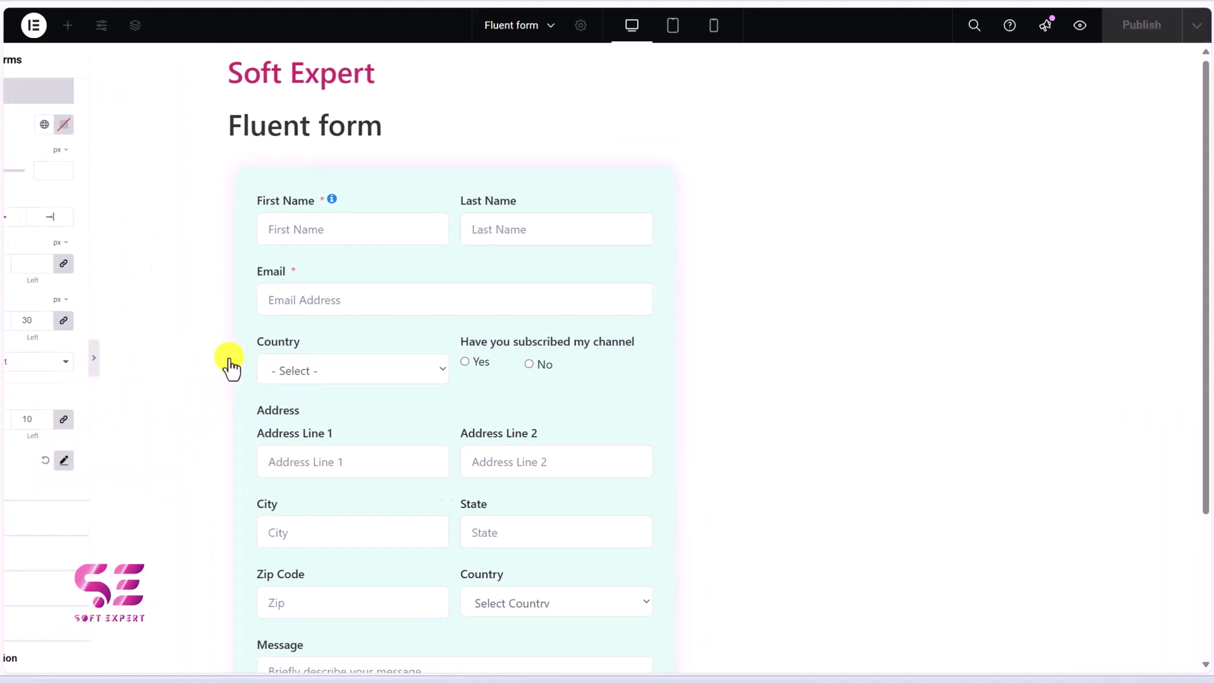
pyautogui.click(28, 364)
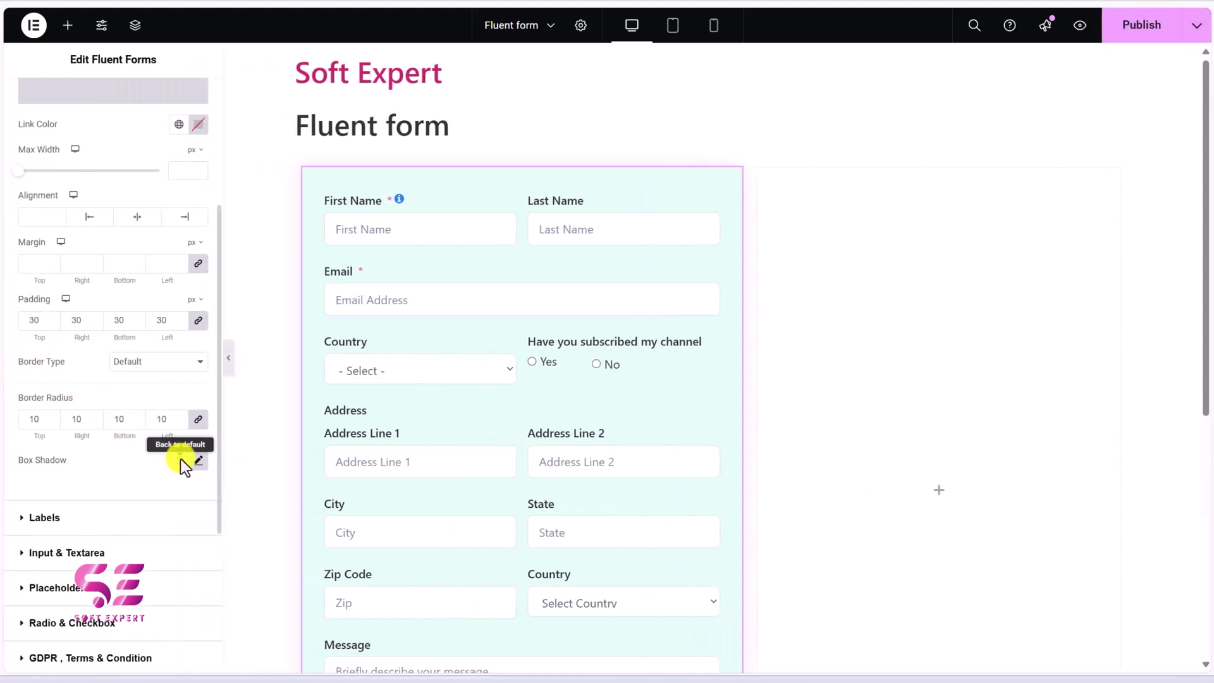
# Step: Try the Primary global color on the form labels' text, undo it, and check the label typography options
pyautogui.scroll(-3, 181, 459)
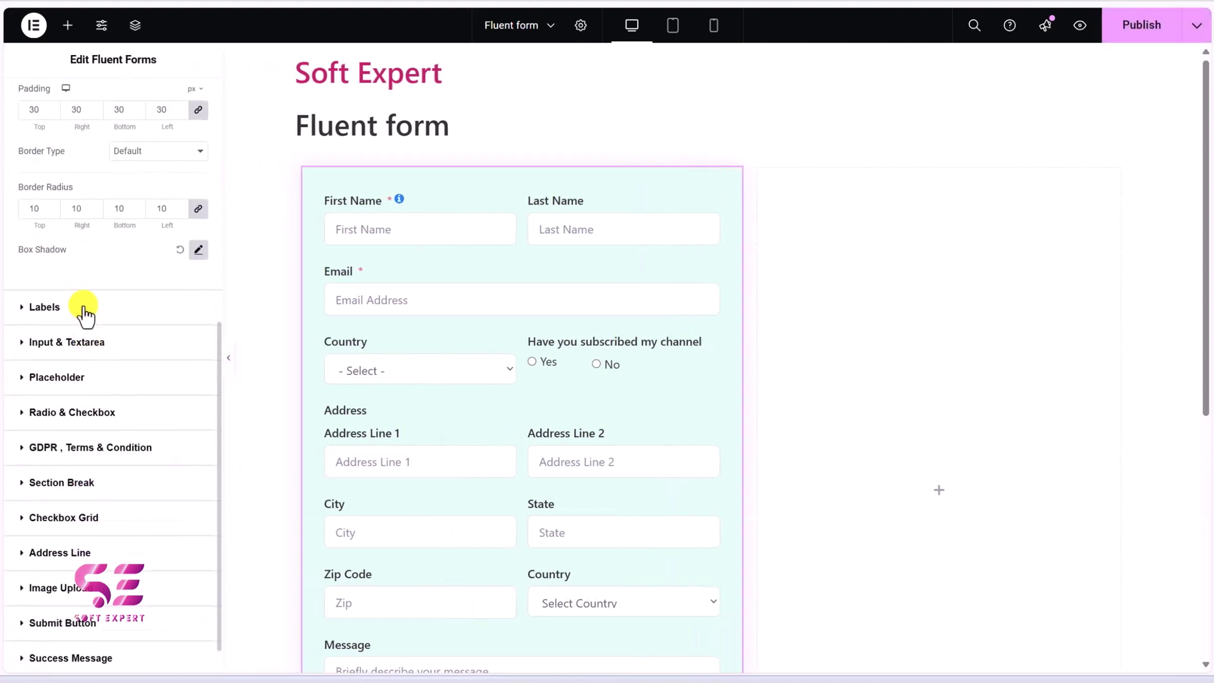
pyautogui.click(84, 308)
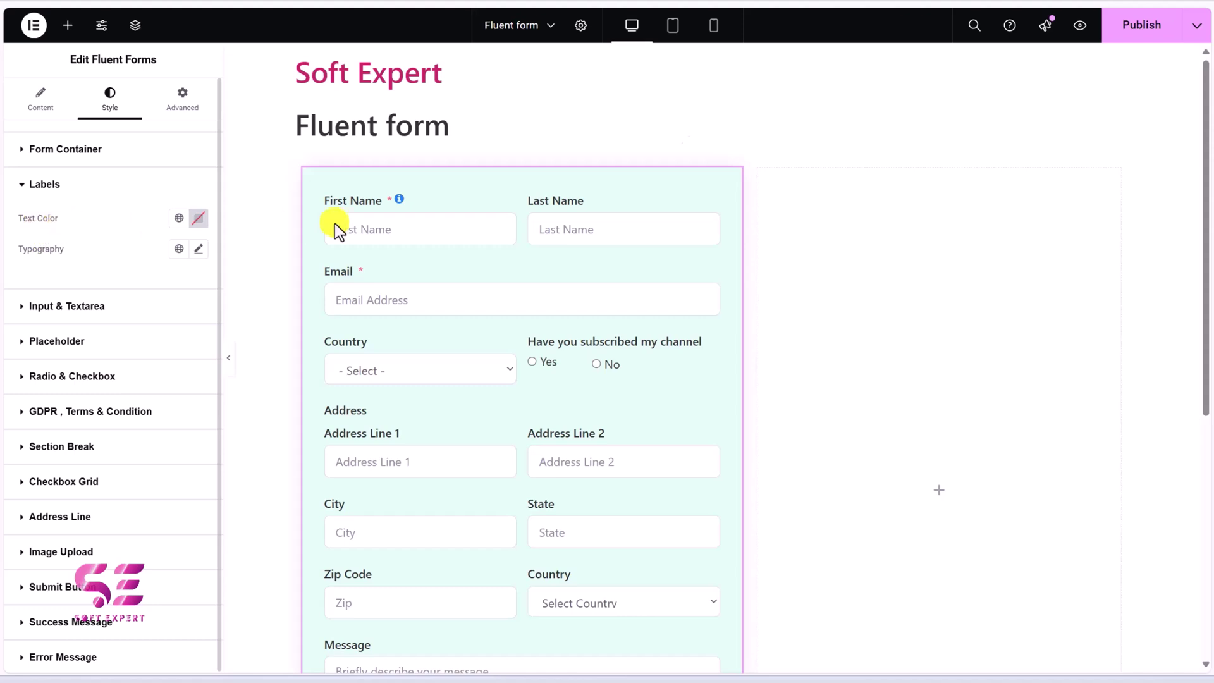
pyautogui.click(179, 219)
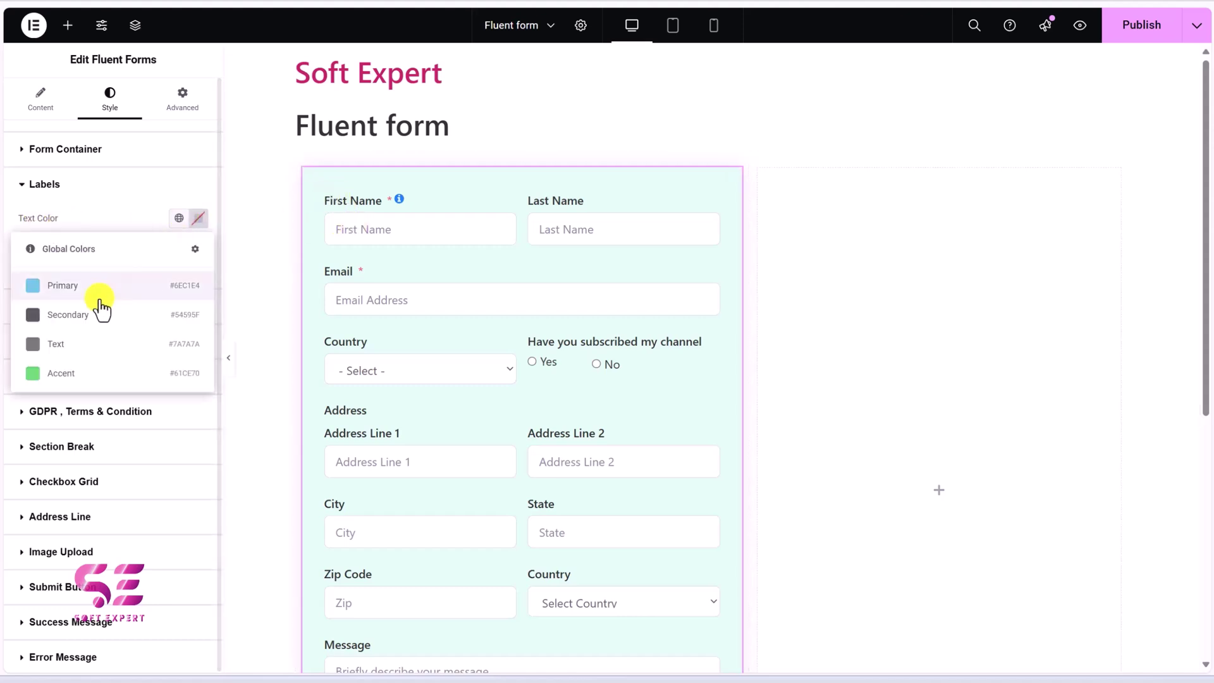
pyautogui.click(71, 288)
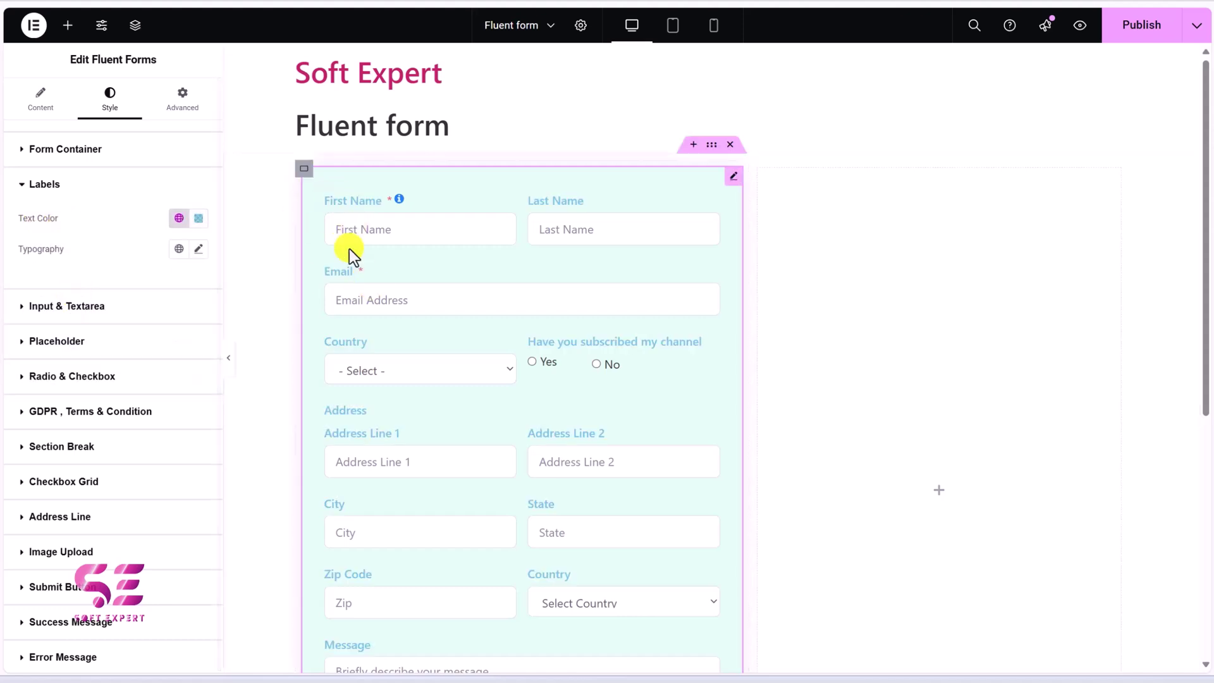
pyautogui.hotkey('ctrl', 'z')
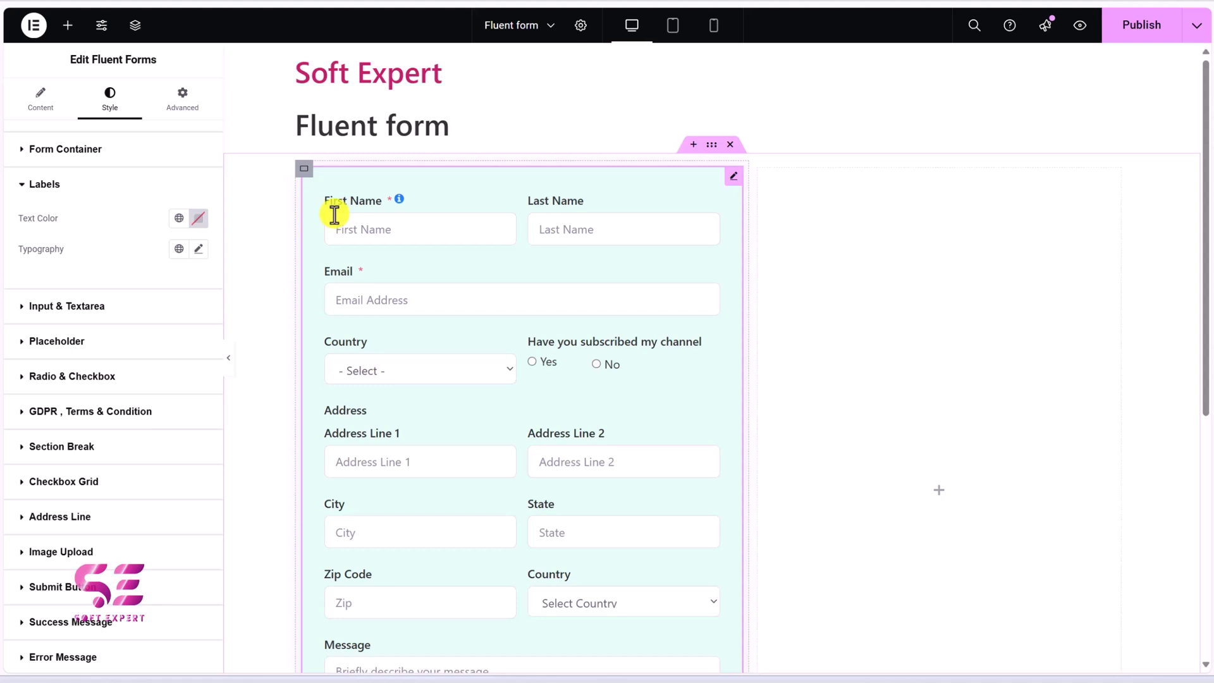
pyautogui.click(200, 251)
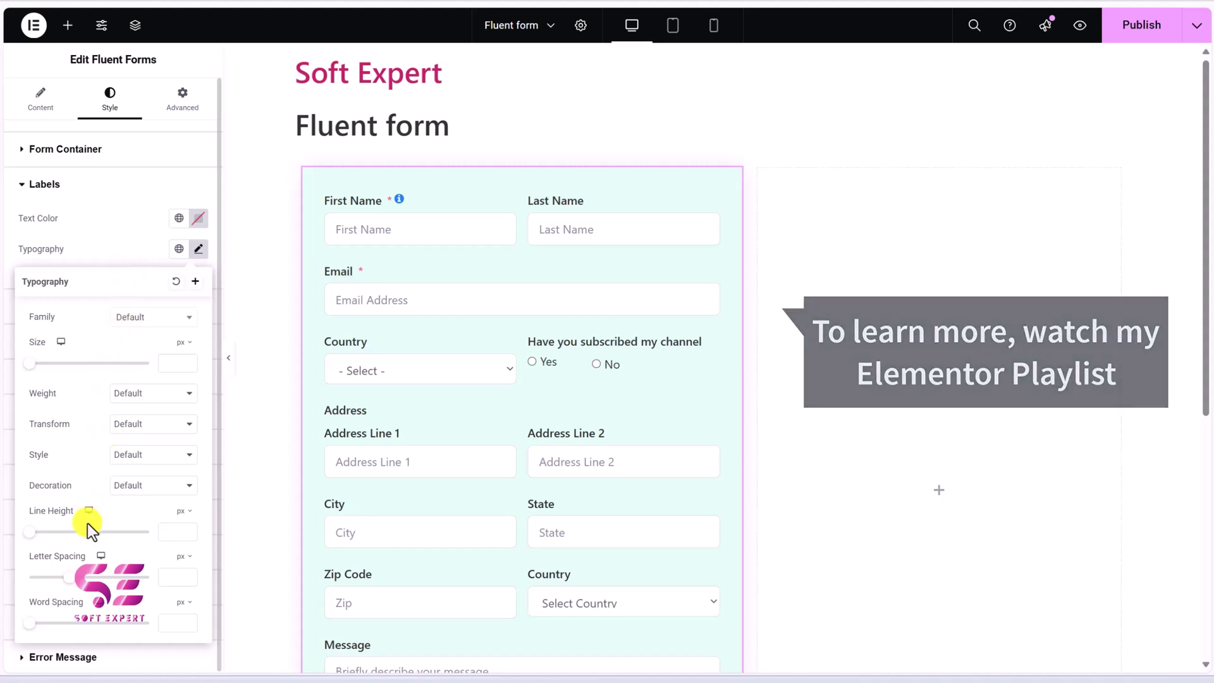
pyautogui.click(173, 283)
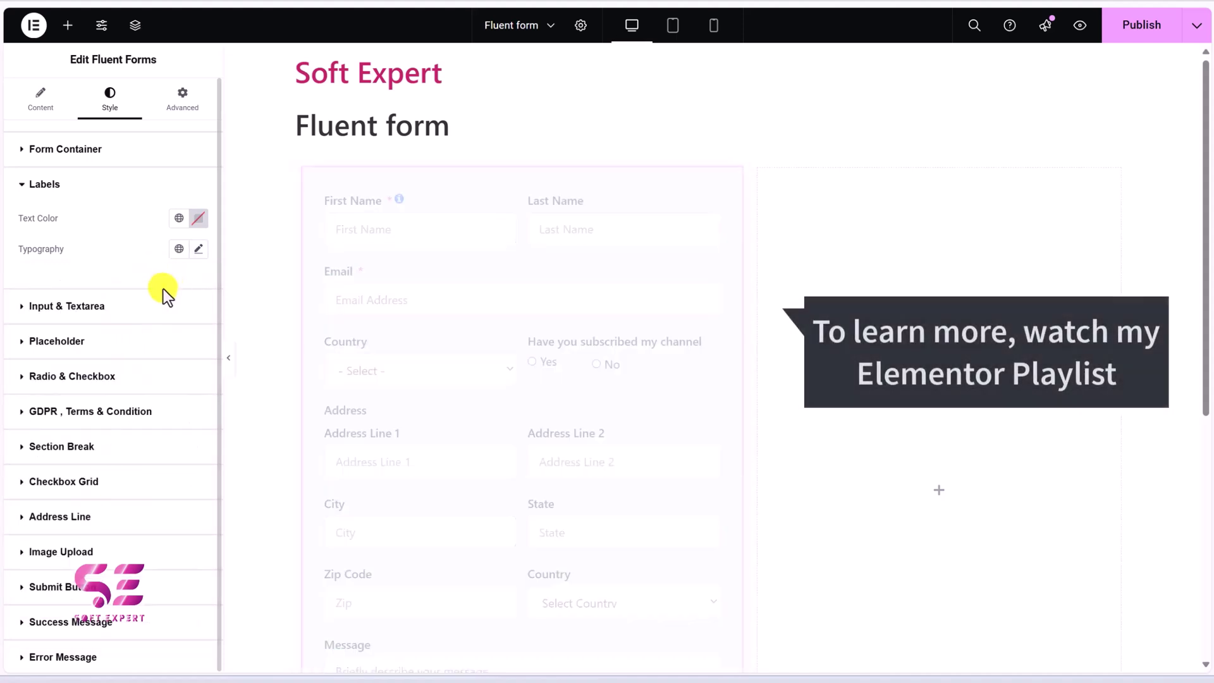
# Step: Try a 50 px border radius on the form's input and textarea fields and clear it again
pyautogui.click(86, 309)
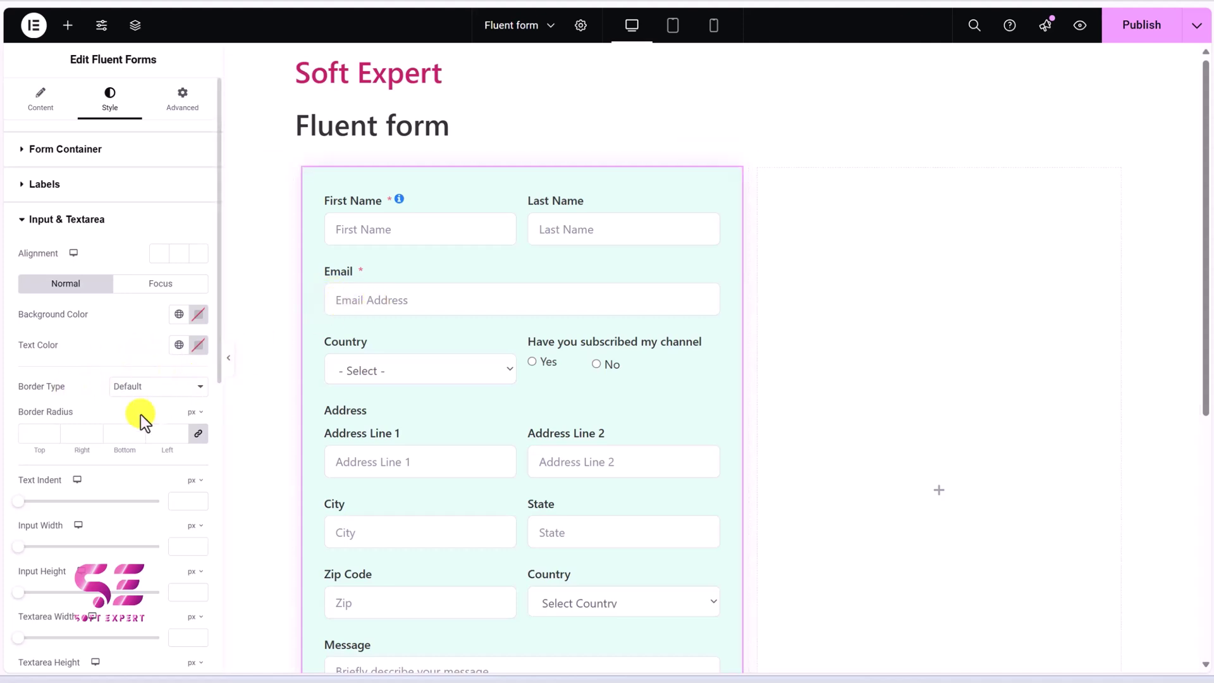
pyautogui.click(159, 433)
pyautogui.write('0')
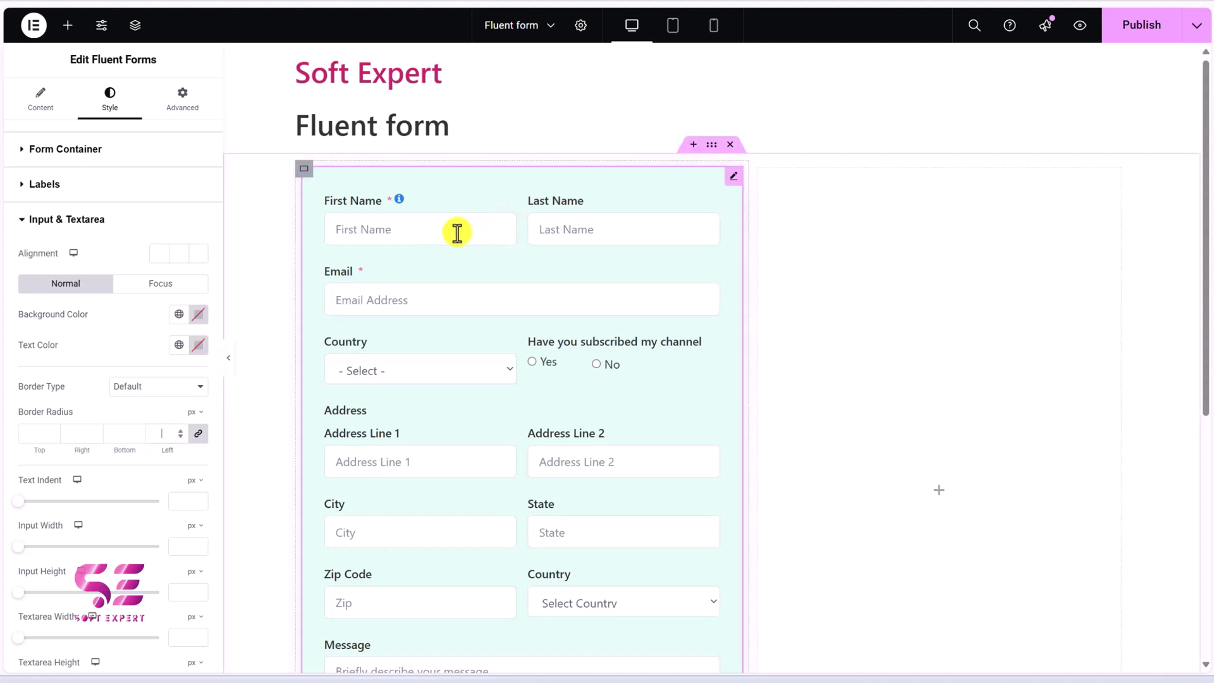
pyautogui.write('50')
pyautogui.press('BackSpace')
pyautogui.press('BackSpace')
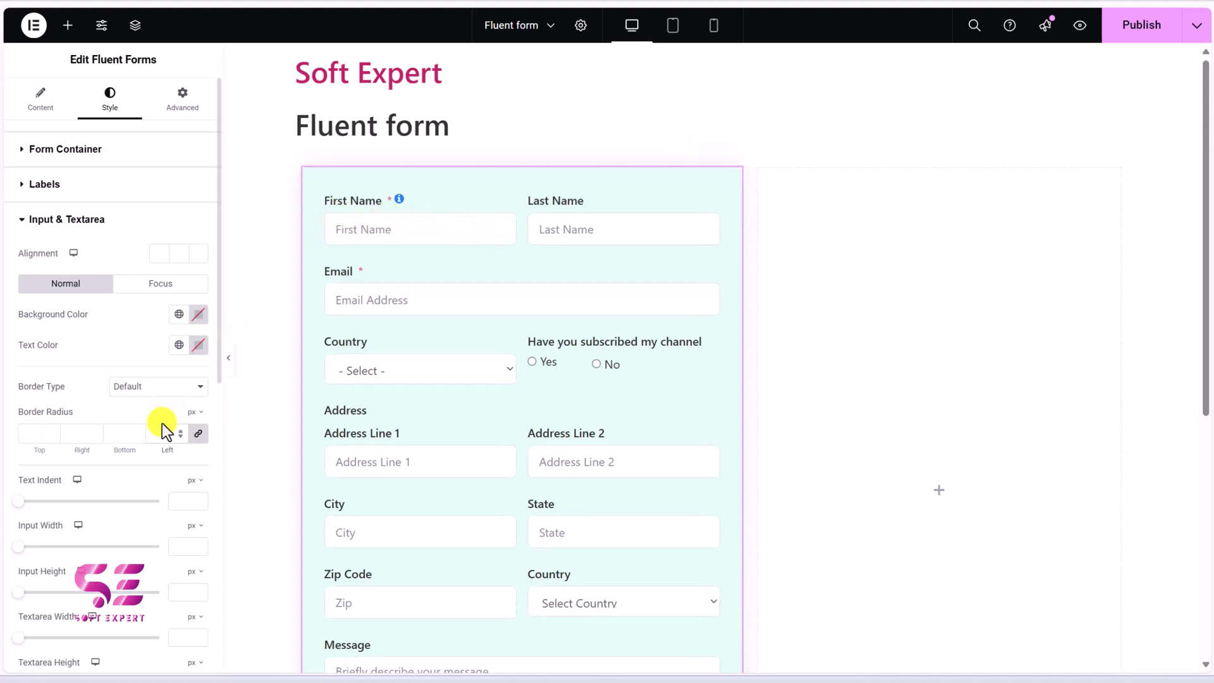
# Step: Try an input width of 261 px and an input height of 9 px for the form fields
pyautogui.scroll(-2, 163, 423)
pyautogui.scroll(-2, 164, 423)
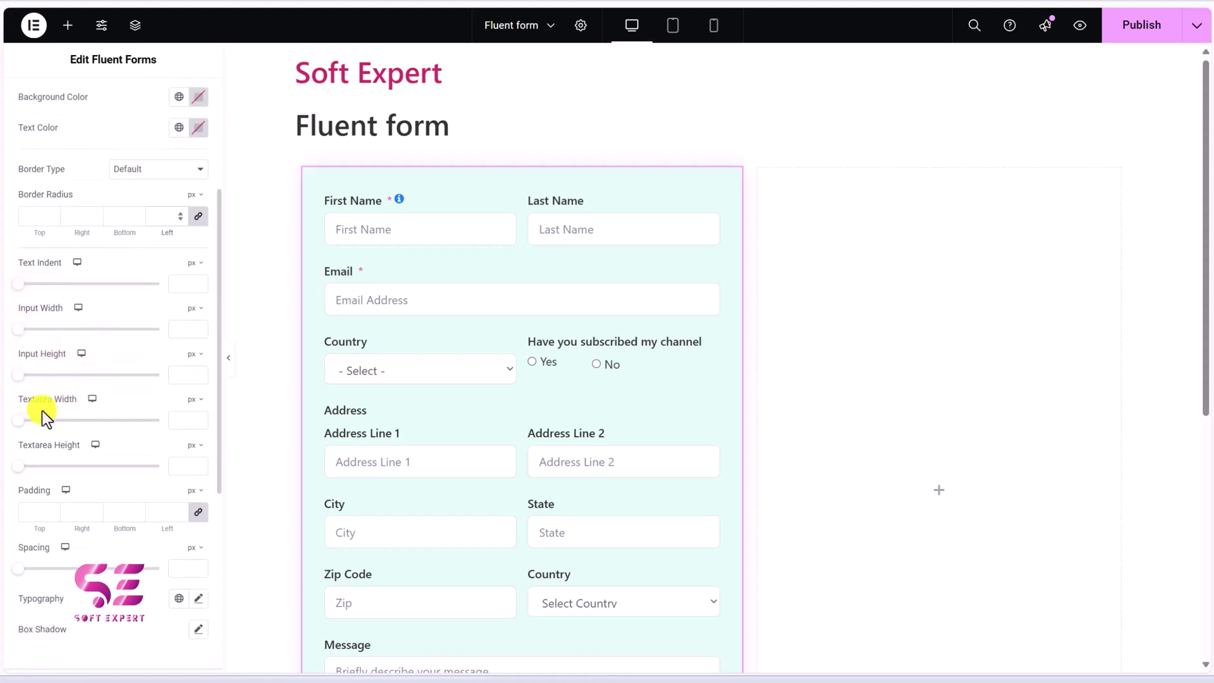
pyautogui.moveTo(21, 329); pyautogui.dragTo(49, 330)
pyautogui.moveTo(19, 374); pyautogui.dragTo(55, 377)
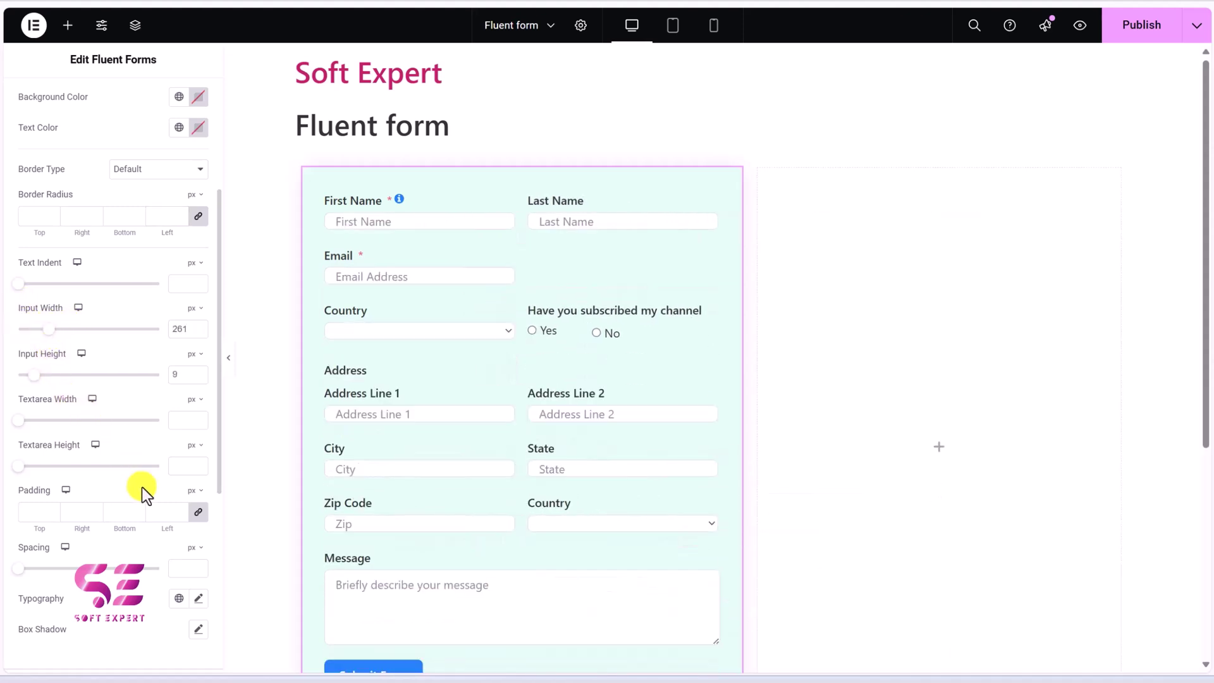
# Step: Try input field padding of 20 px and 50 px on all sides and clear it again
pyautogui.click(159, 511)
pyautogui.write('20')
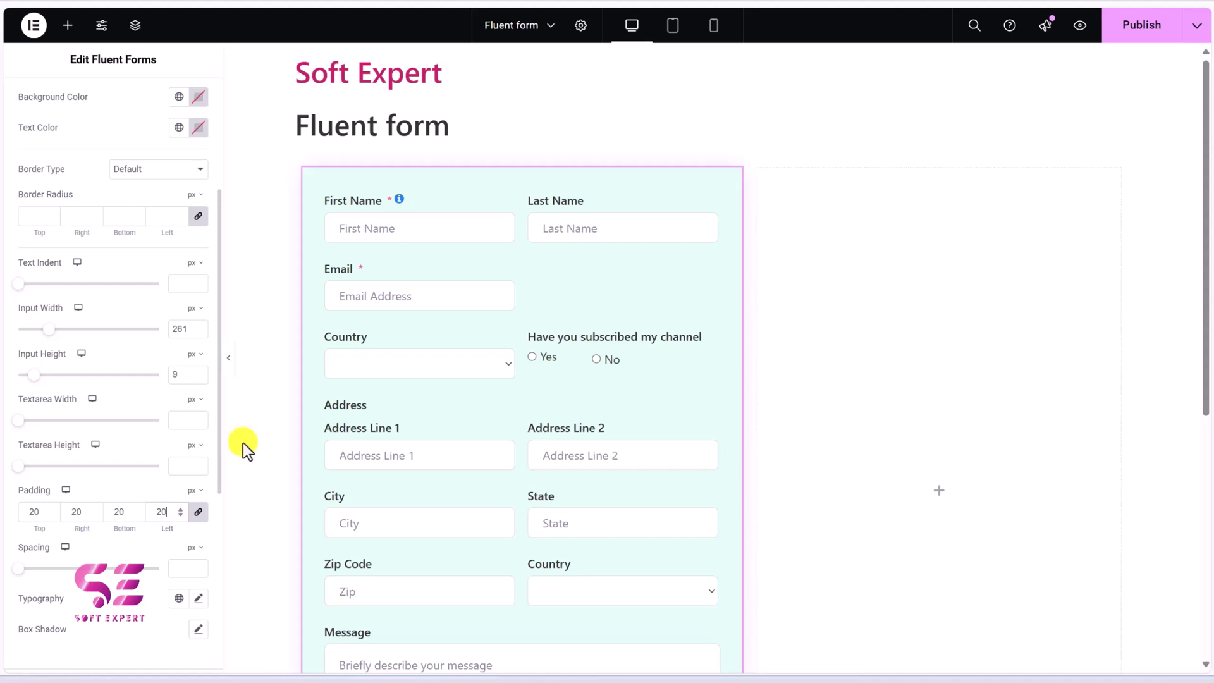
pyautogui.moveTo(161, 509); pyautogui.dragTo(123, 509)
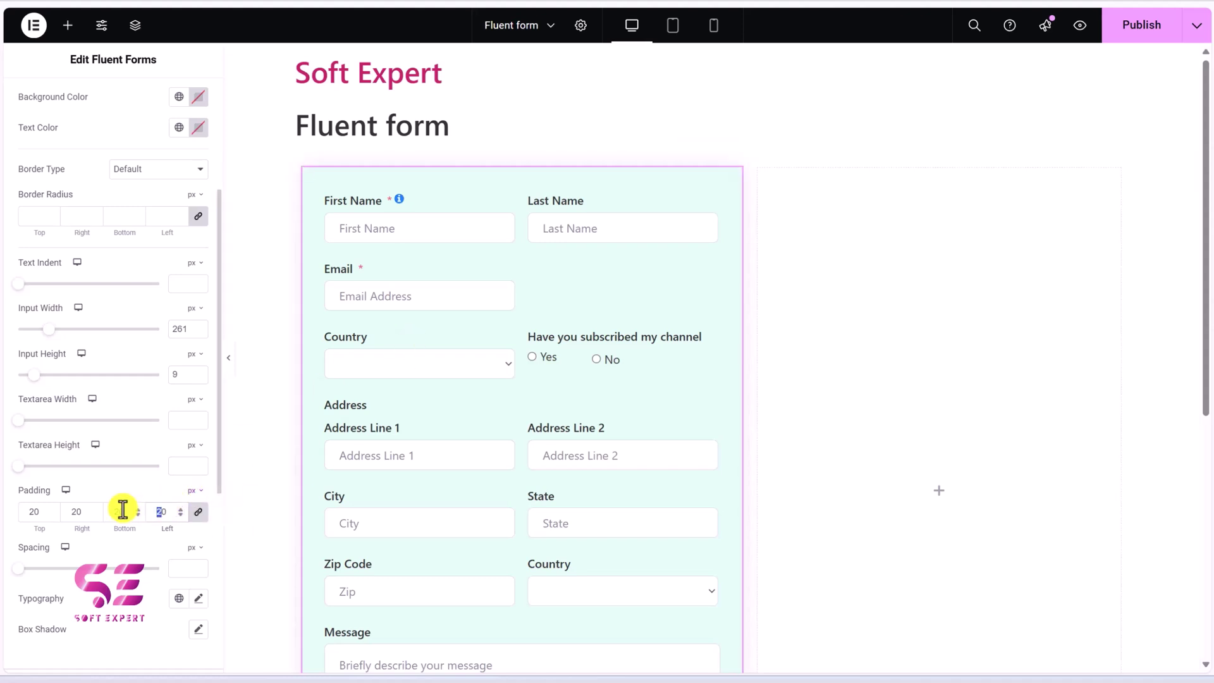
pyautogui.write('50')
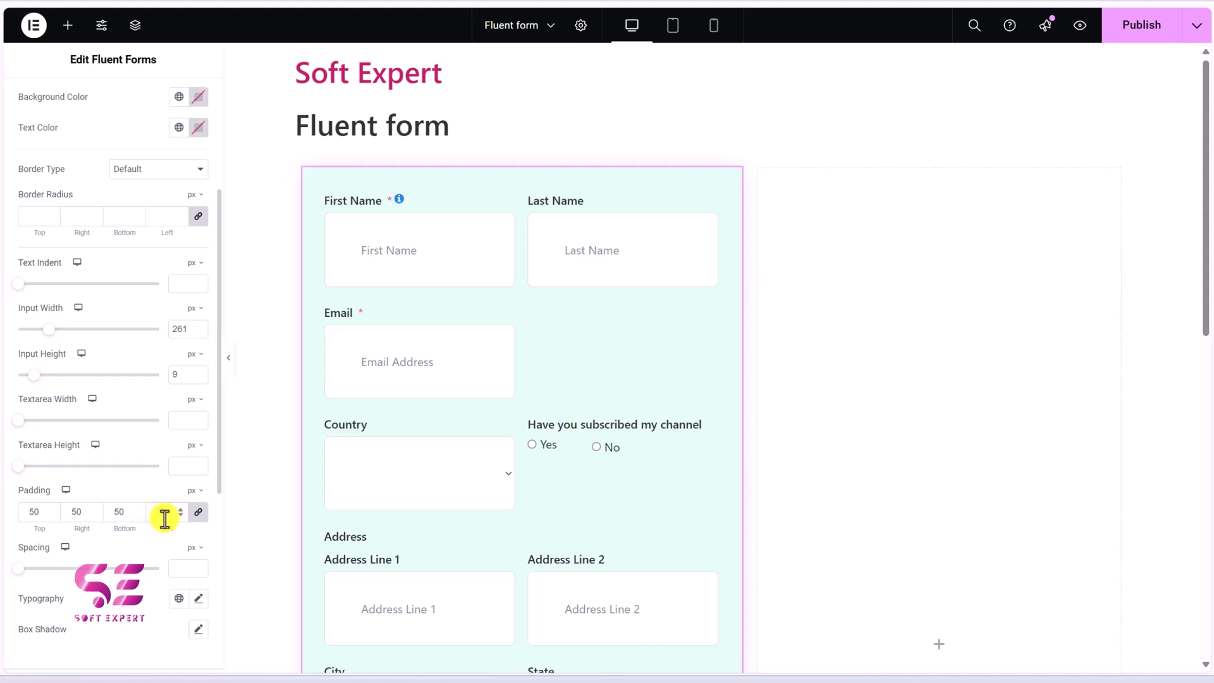
pyautogui.moveTo(166, 513); pyautogui.dragTo(118, 512)
pyautogui.press('BackSpace')
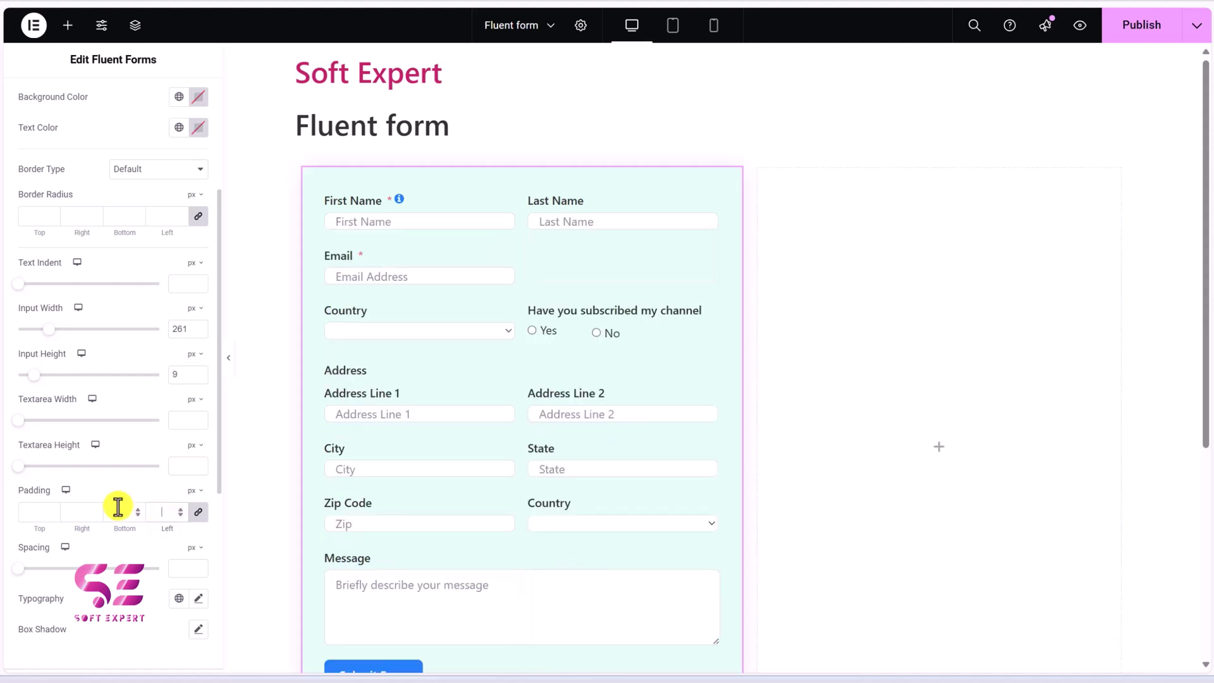
# Step: Examine the style options for placeholders, radio buttons and checkboxes, GDPR terms and section breaks
pyautogui.scroll(-5, 126, 444)
pyautogui.scroll(-2, 138, 388)
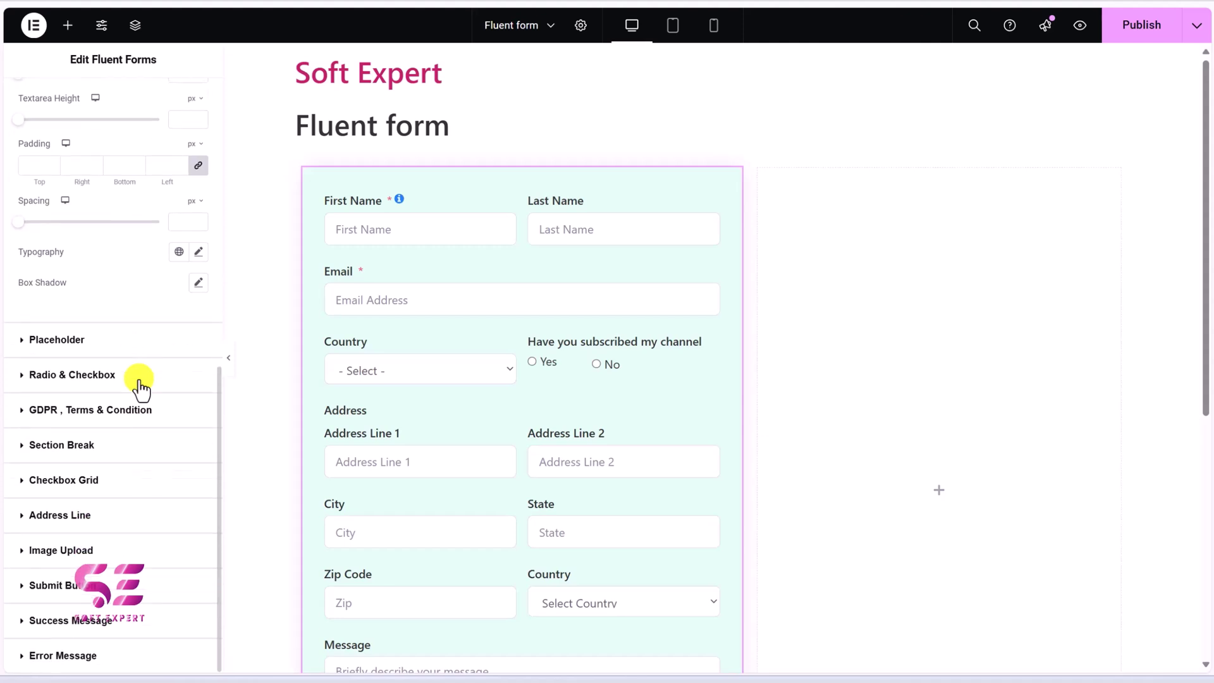
pyautogui.click(68, 351)
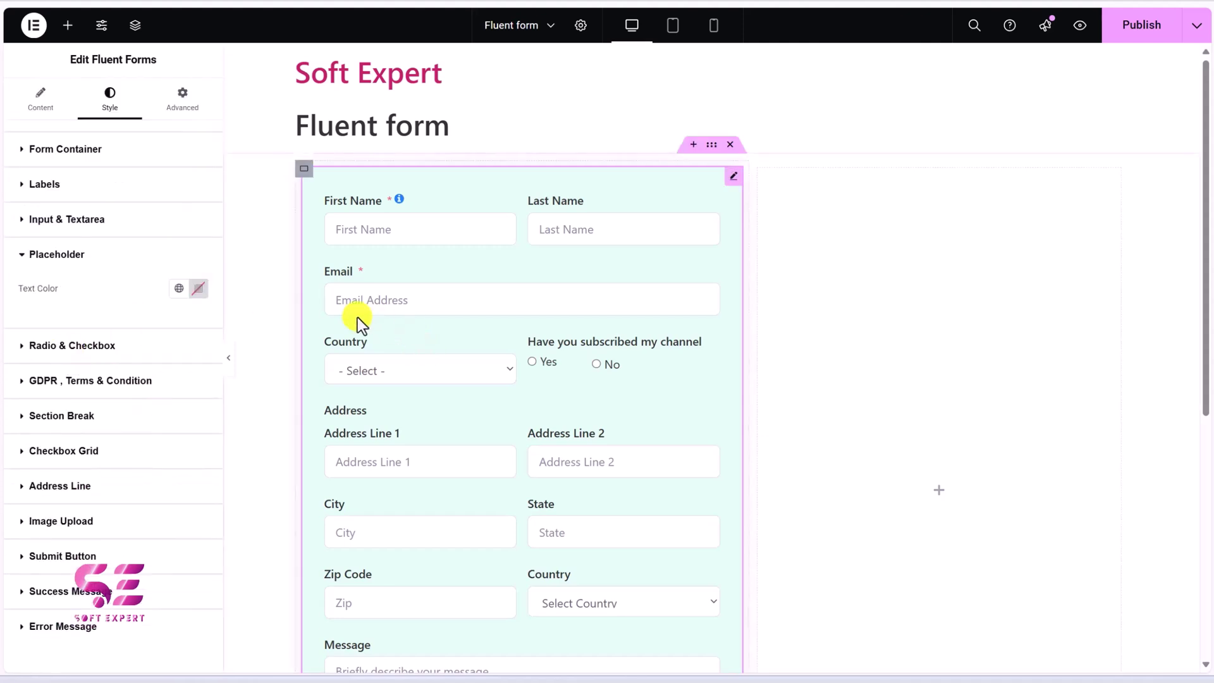
pyautogui.click(136, 348)
pyautogui.click(126, 380)
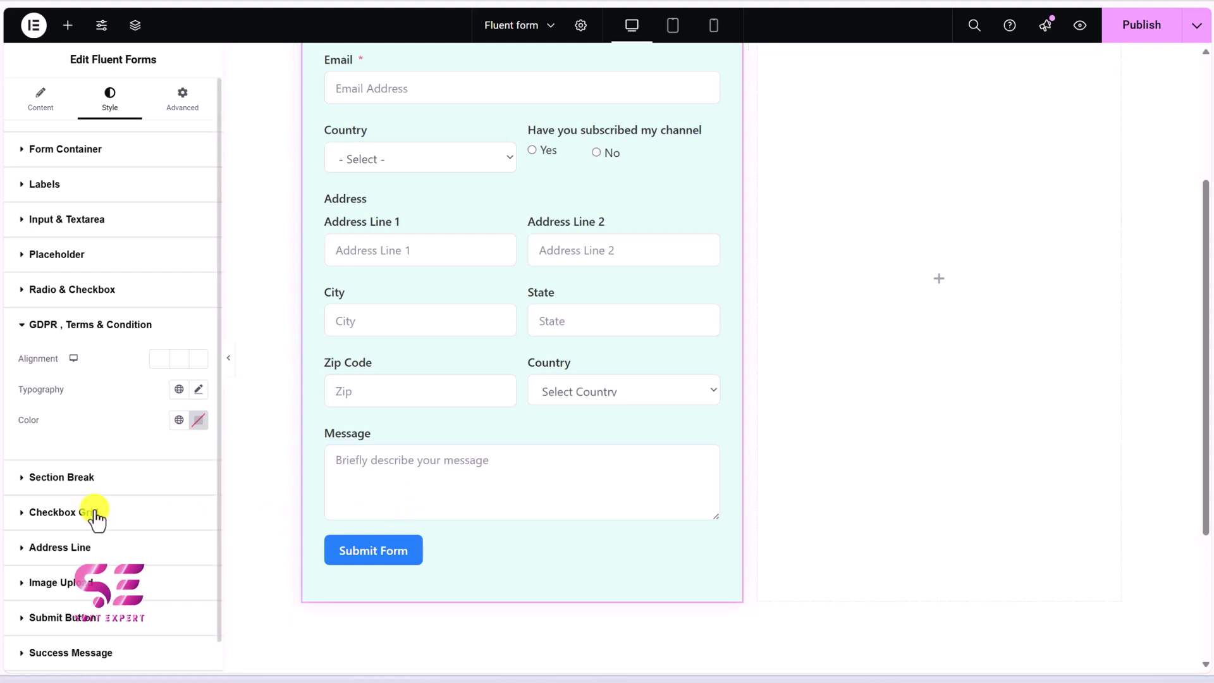
pyautogui.click(84, 480)
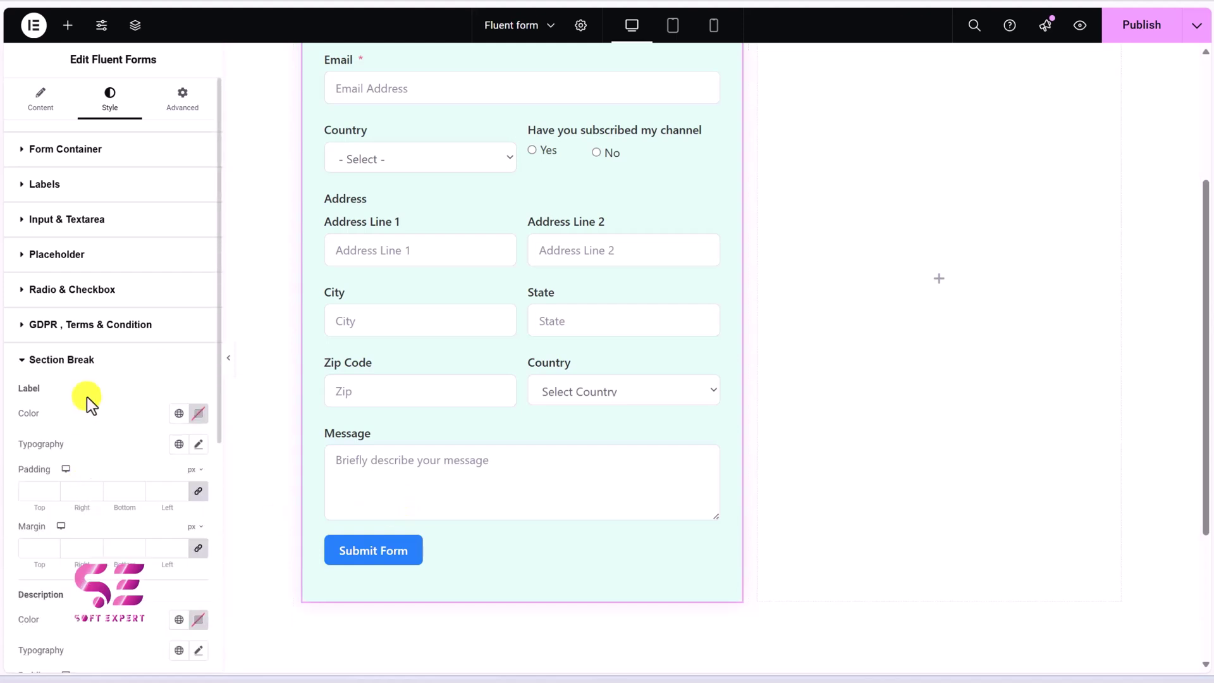
# Step: Examine the form's style options for section breaks, checkbox grids, address lines and image uploads
pyautogui.scroll(-1, 86, 397)
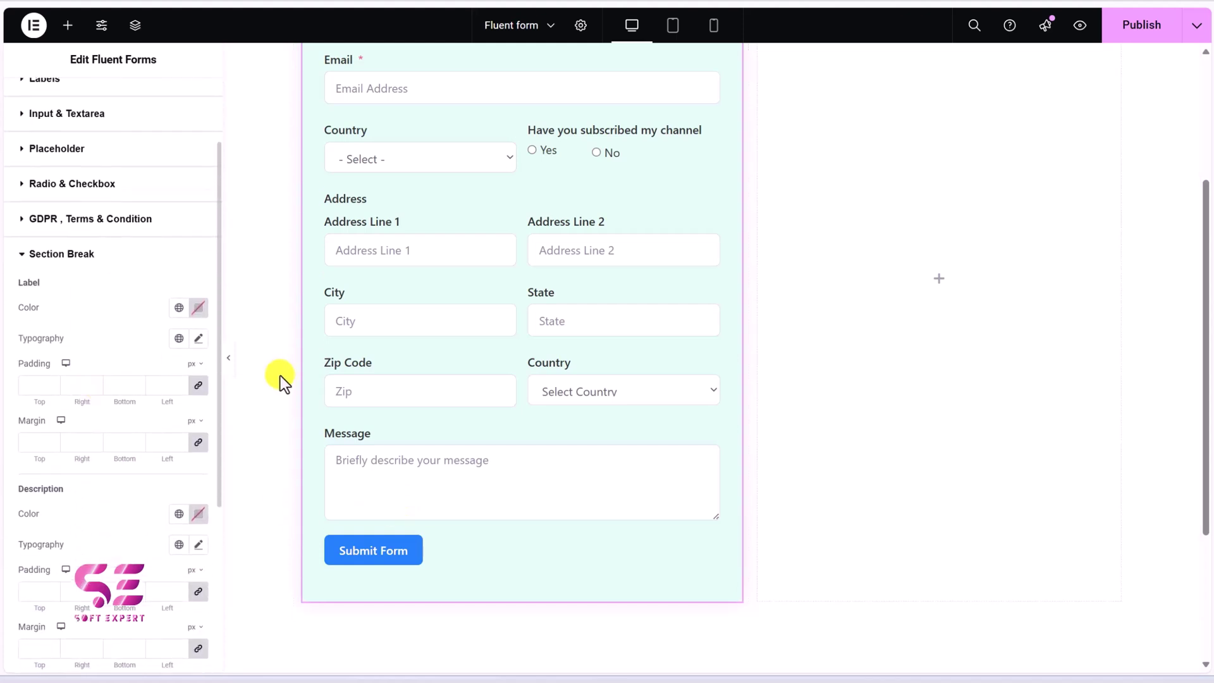
pyautogui.scroll(-4, 118, 443)
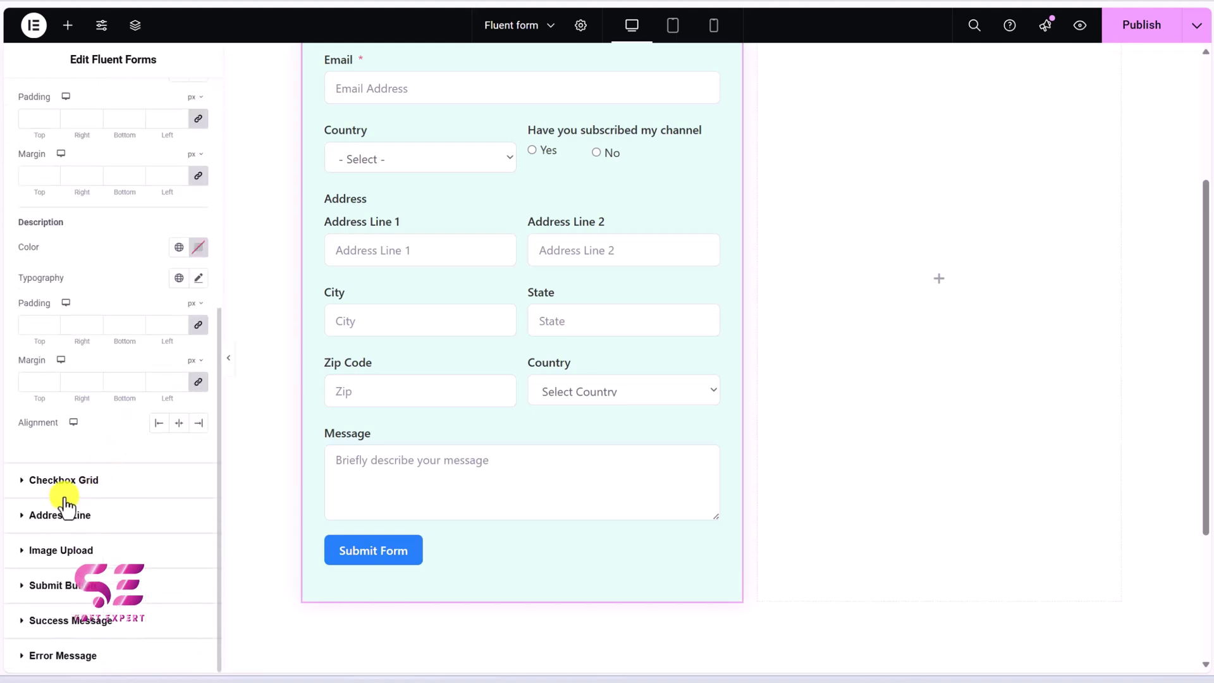
pyautogui.click(60, 481)
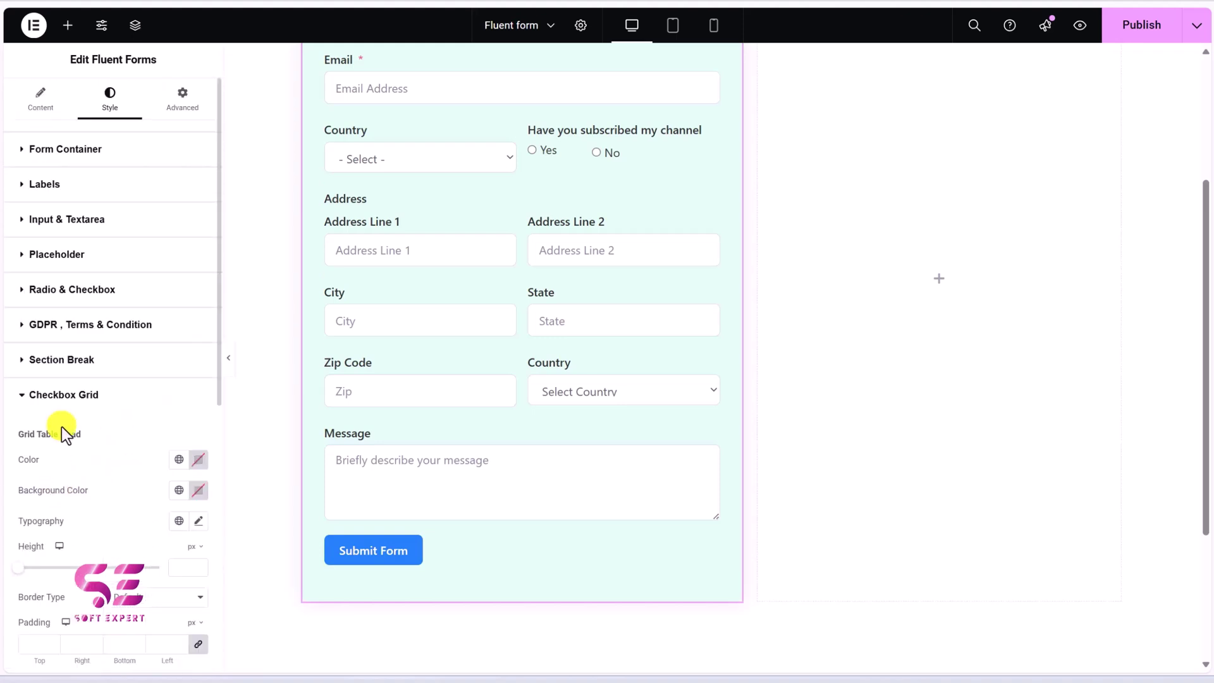
pyautogui.scroll(-5, 66, 424)
pyautogui.scroll(-3, 63, 553)
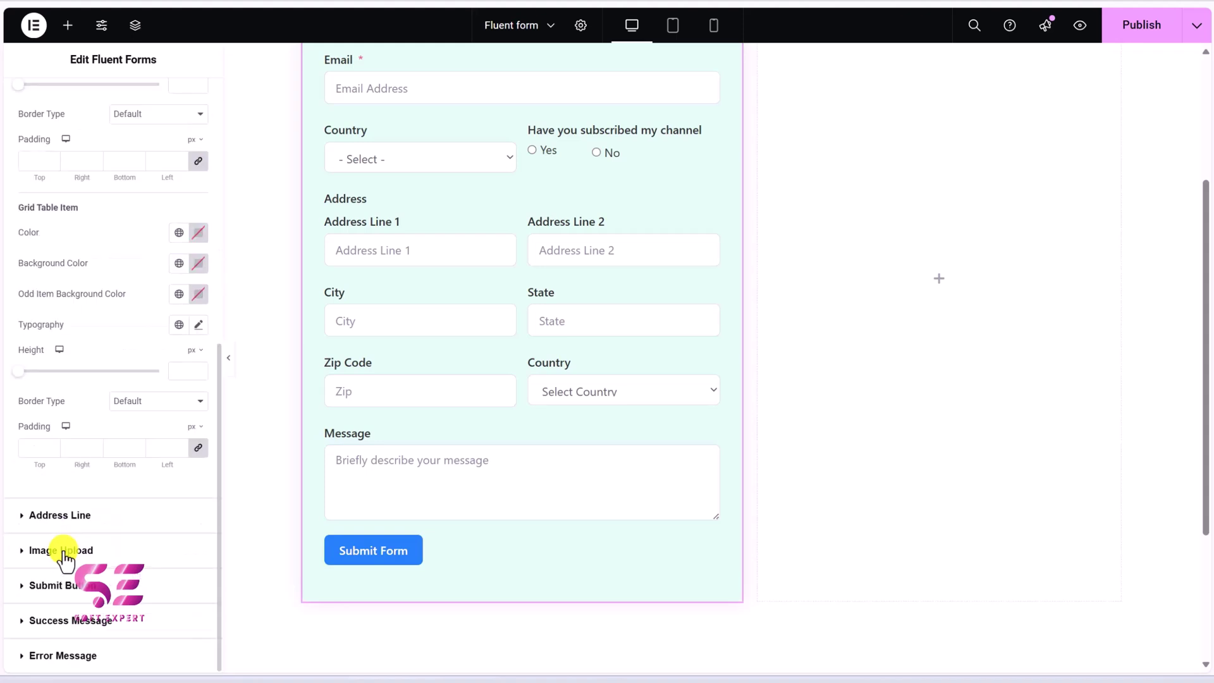
pyautogui.click(65, 523)
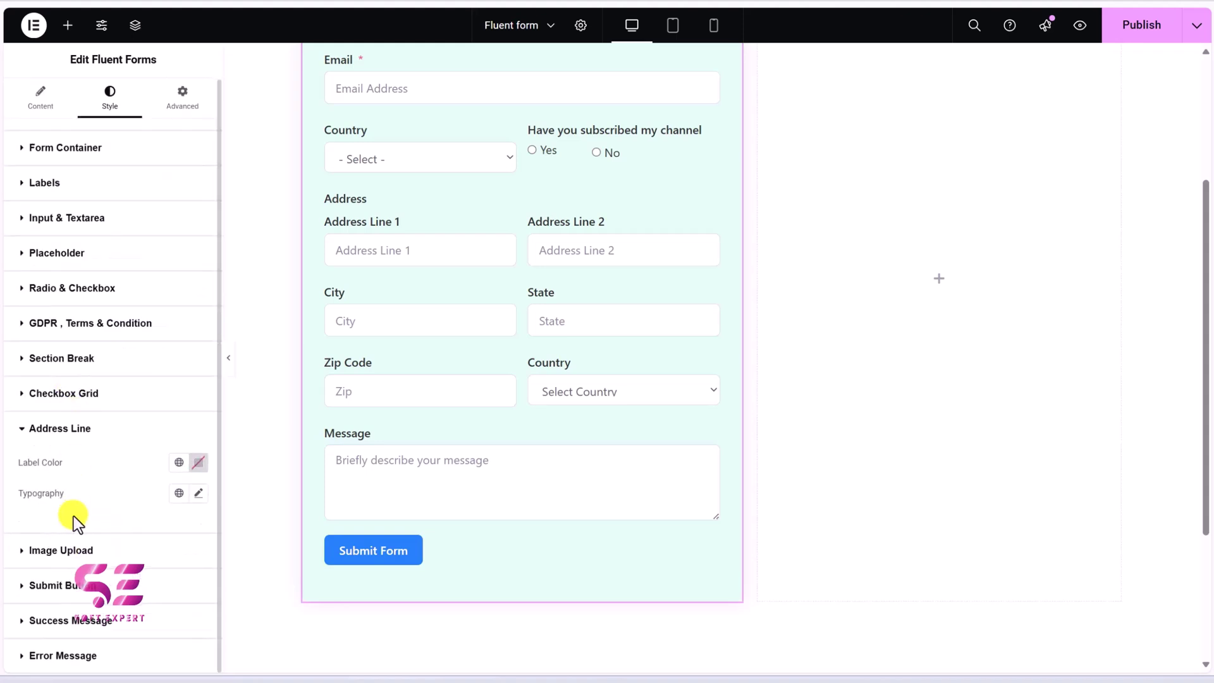
pyautogui.click(81, 551)
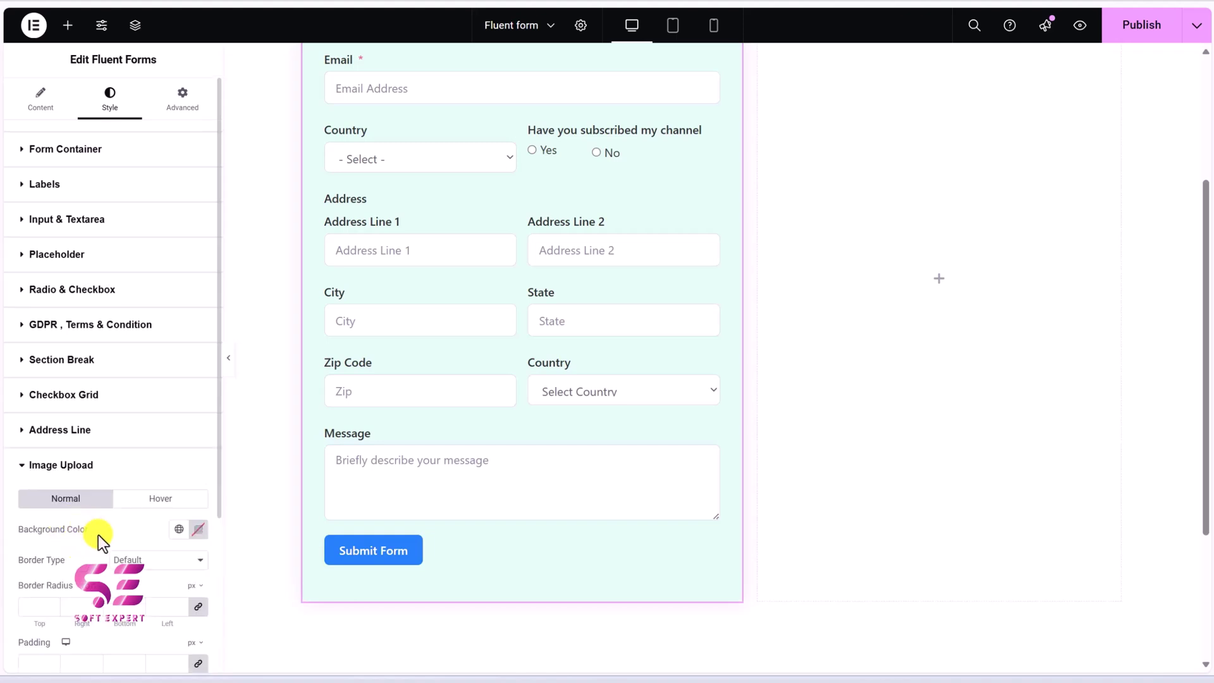
pyautogui.scroll(-3, 98, 535)
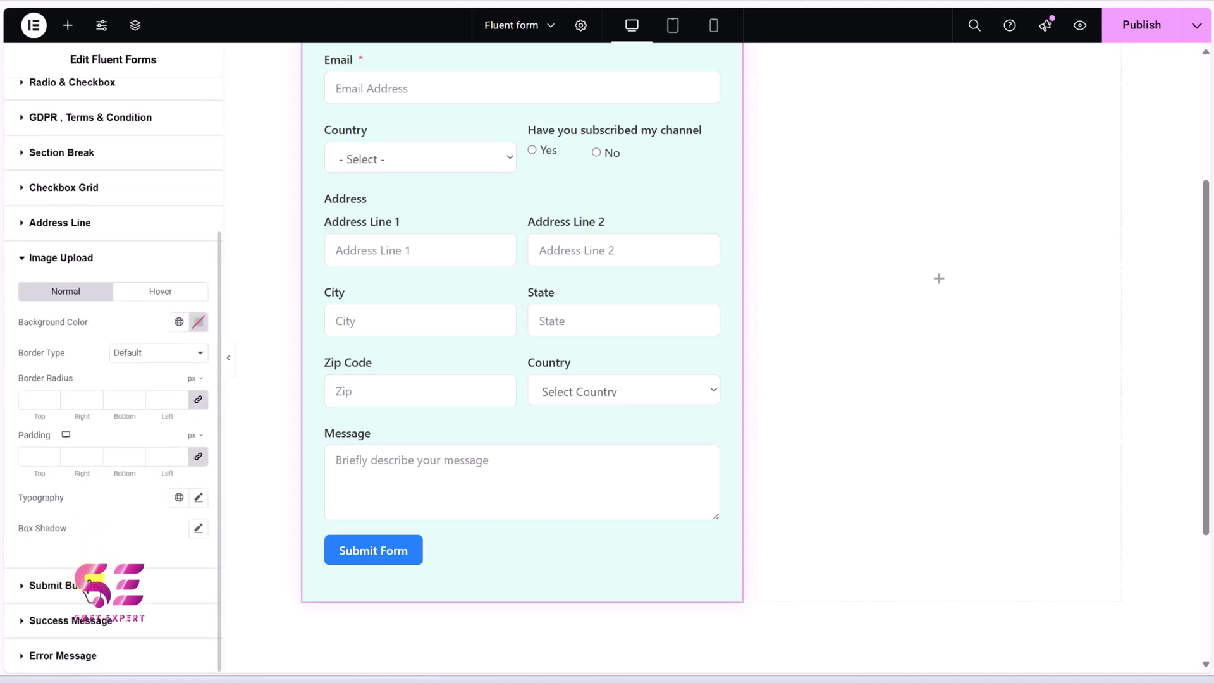
# Step: Try the global Accent colour as the submit button's normal background, and set it to a dark charcoal instead
pyautogui.click(92, 586)
pyautogui.scroll(-4, 122, 536)
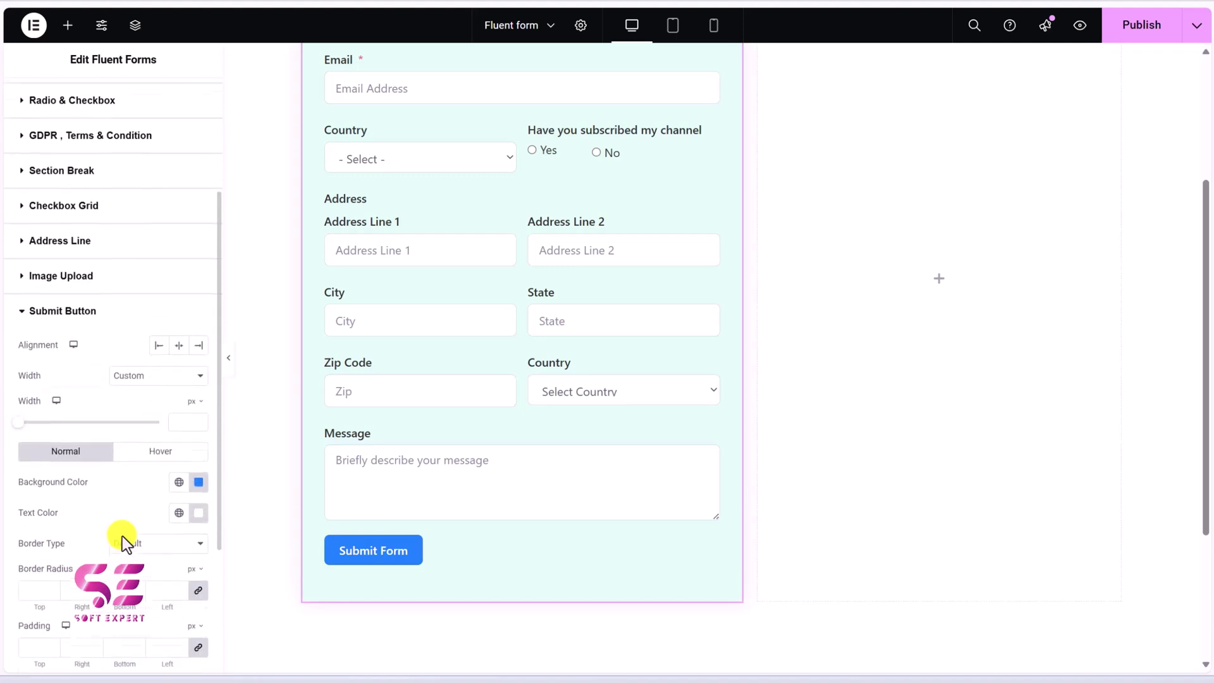
pyautogui.click(179, 480)
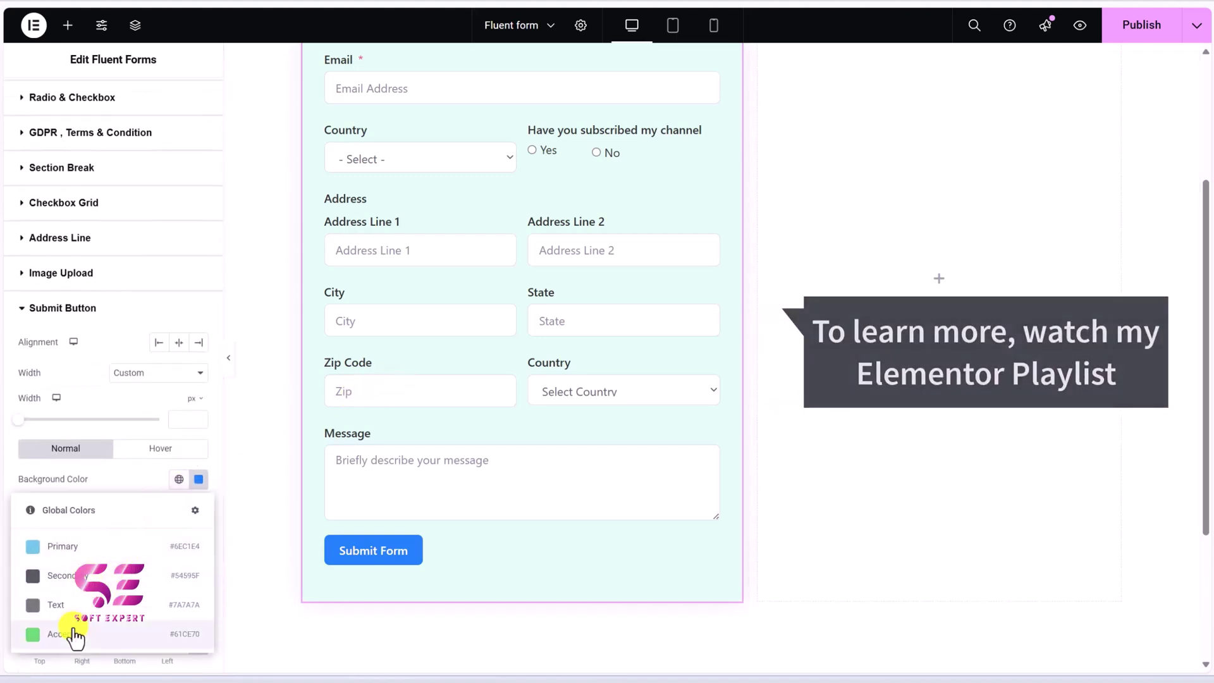
pyautogui.click(35, 633)
pyautogui.click(199, 479)
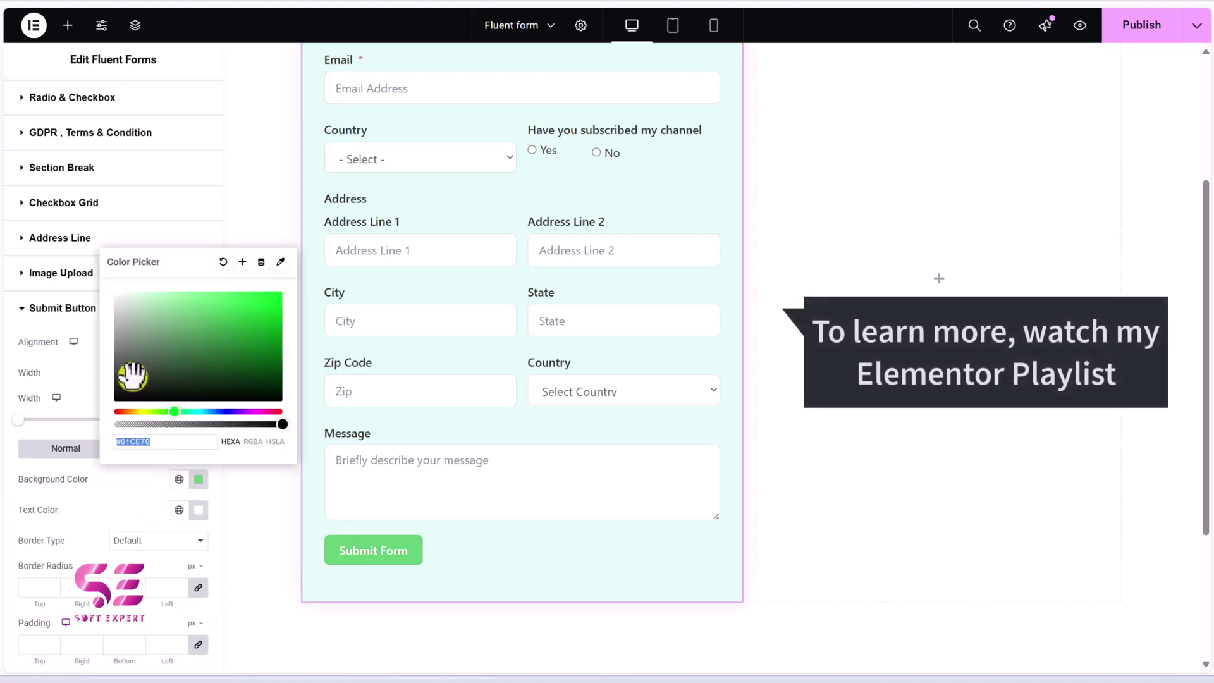
pyautogui.click(117, 380)
# Step: Set the submit button's hover background to the global Accent colour #61CE70
pyautogui.scroll(-2, 136, 532)
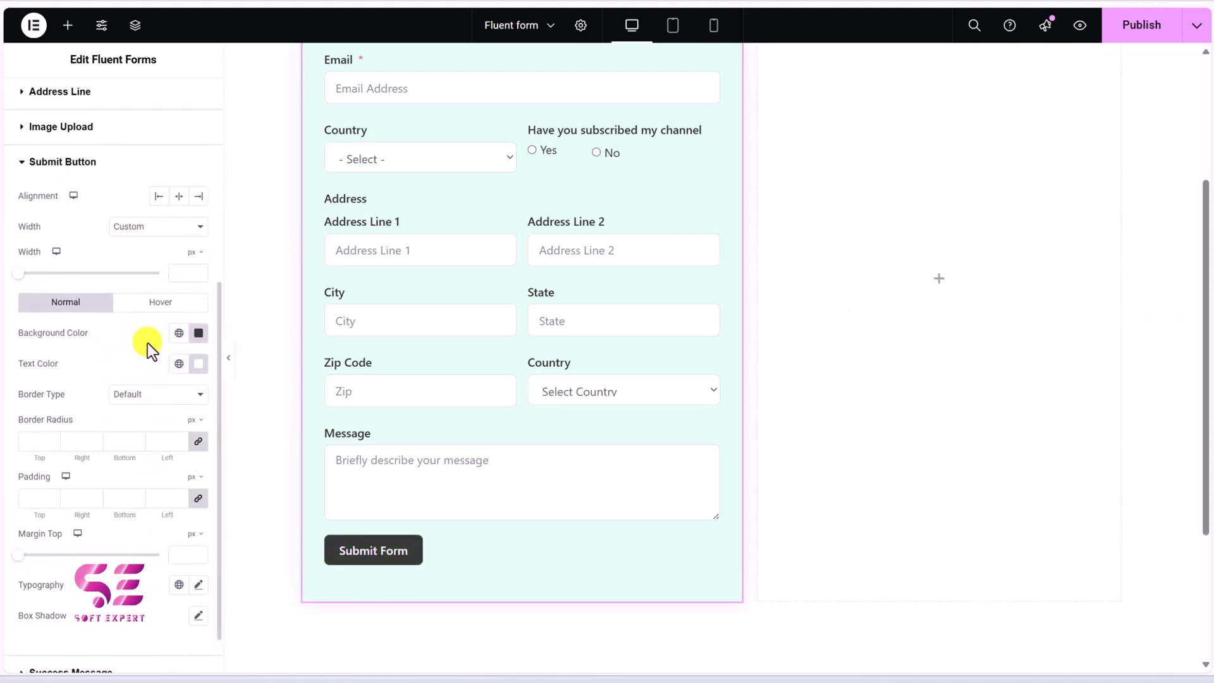
pyautogui.click(146, 305)
pyautogui.click(177, 500)
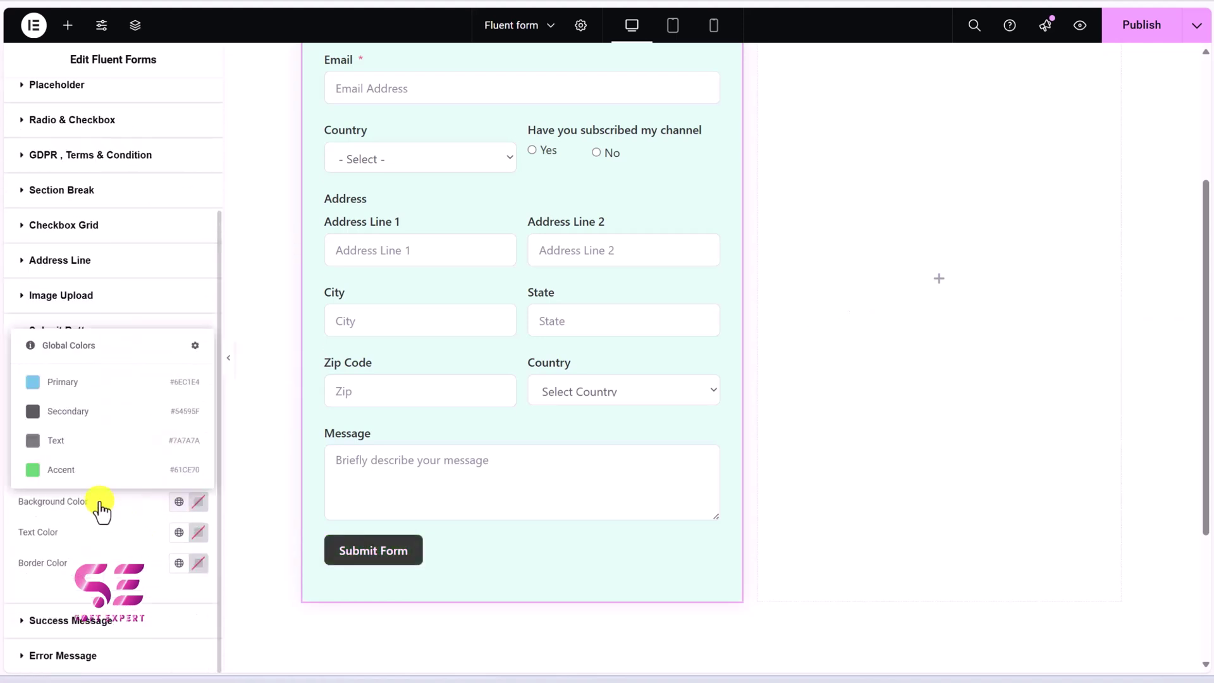
pyautogui.click(66, 471)
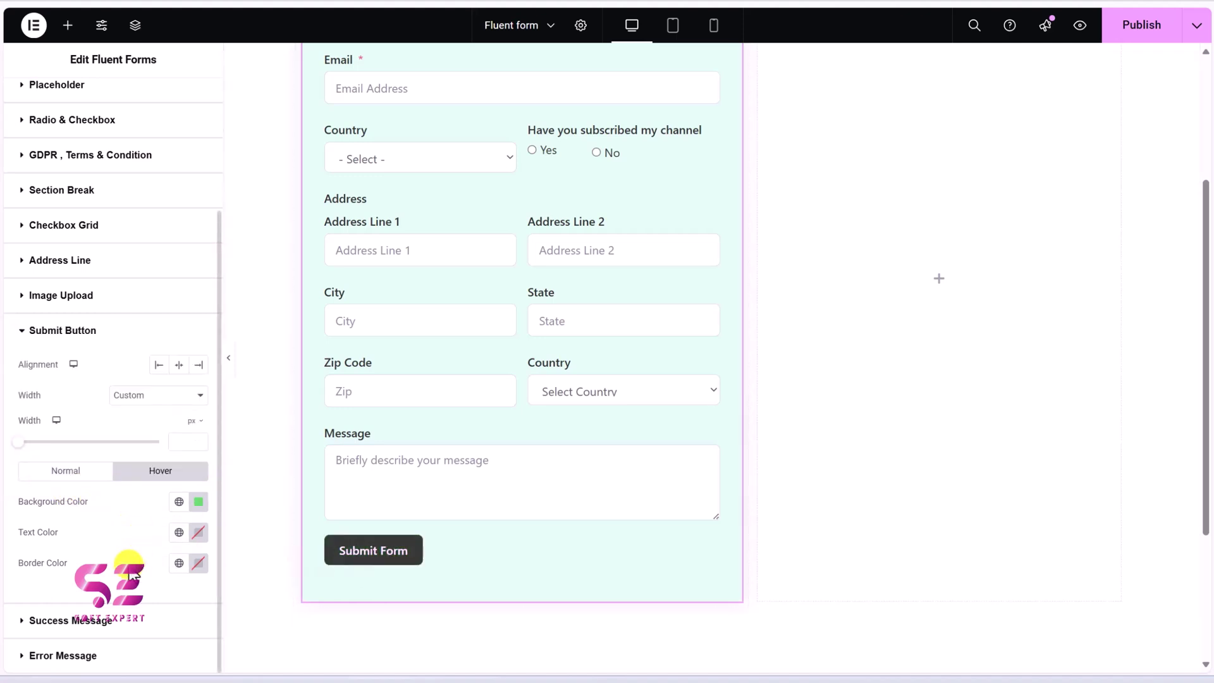
# Step: Examine the form's style options for the success message and the error message
pyautogui.click(94, 626)
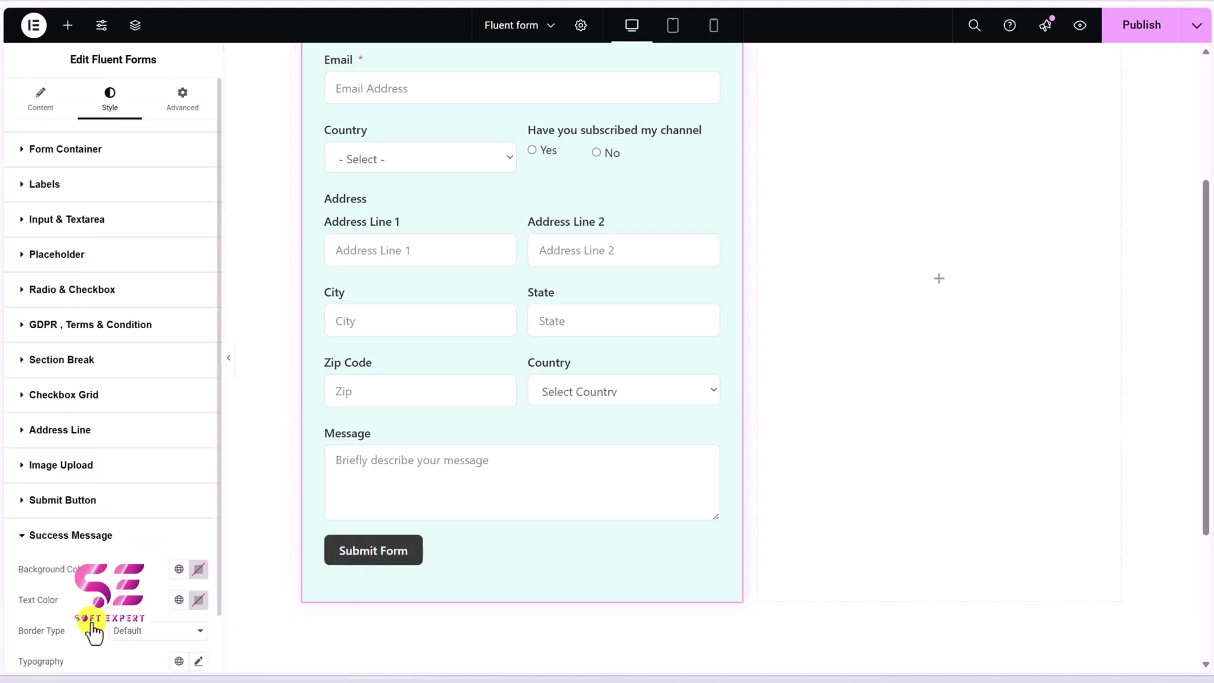
pyautogui.scroll(-1, 93, 630)
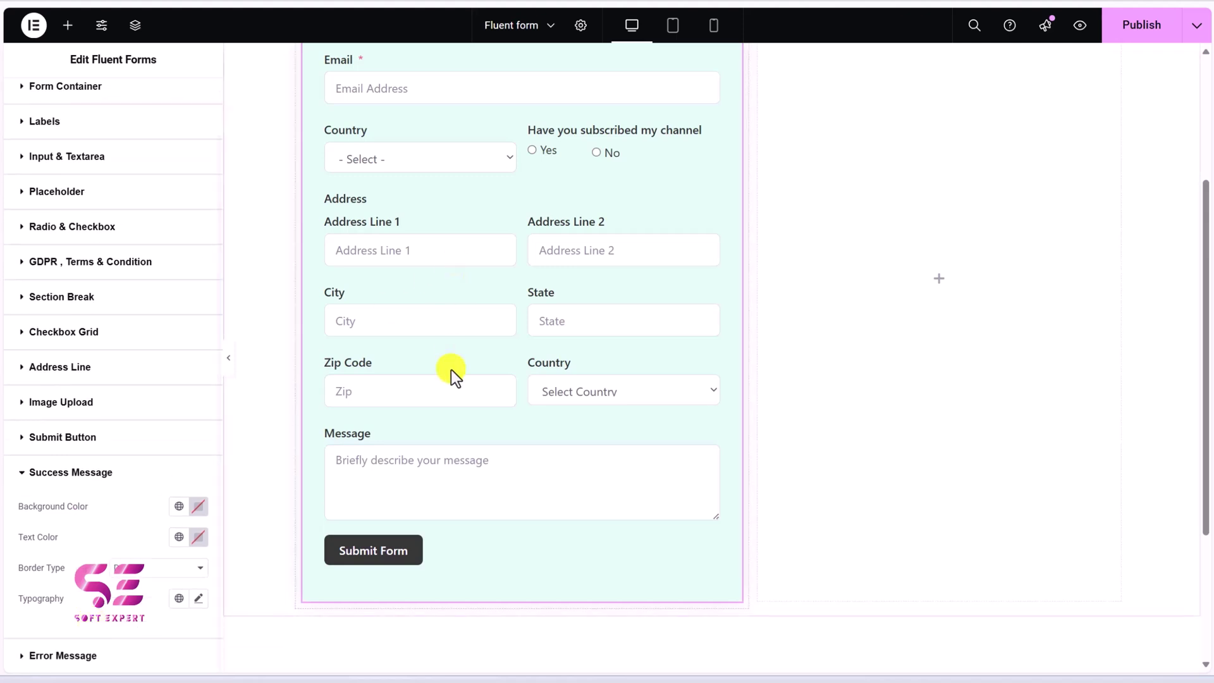
pyautogui.click(83, 656)
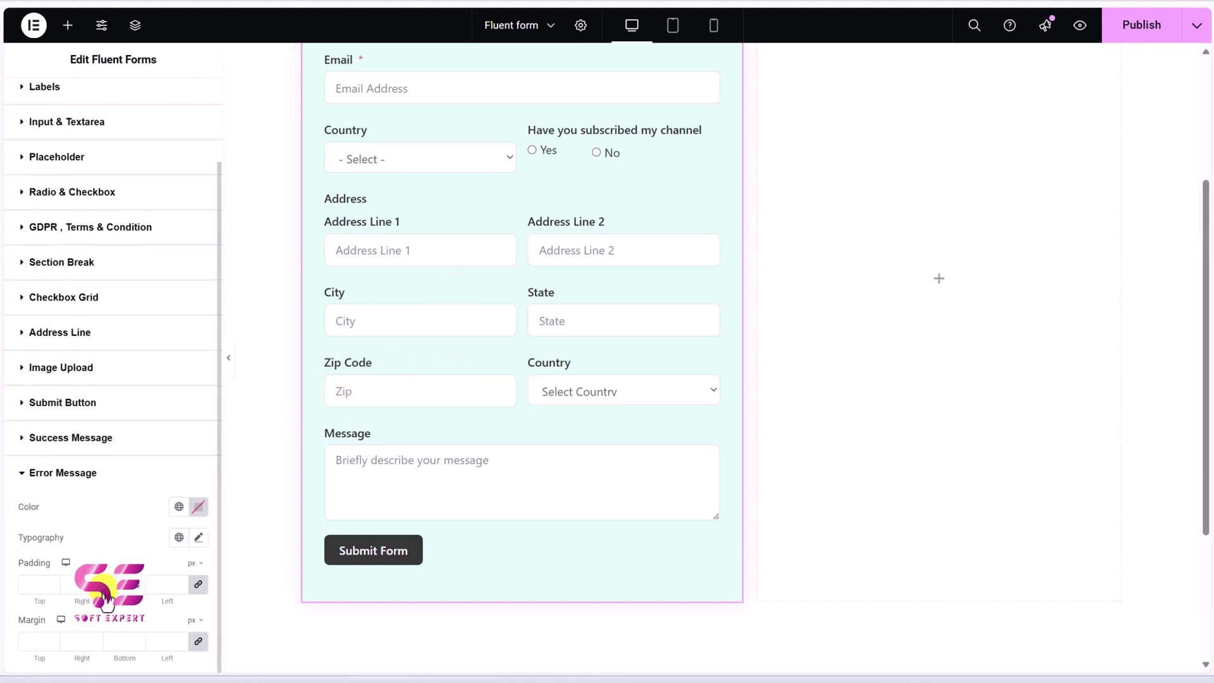
# Step: Change the form container's background colour to a very light lavender
pyautogui.click(448, 300)
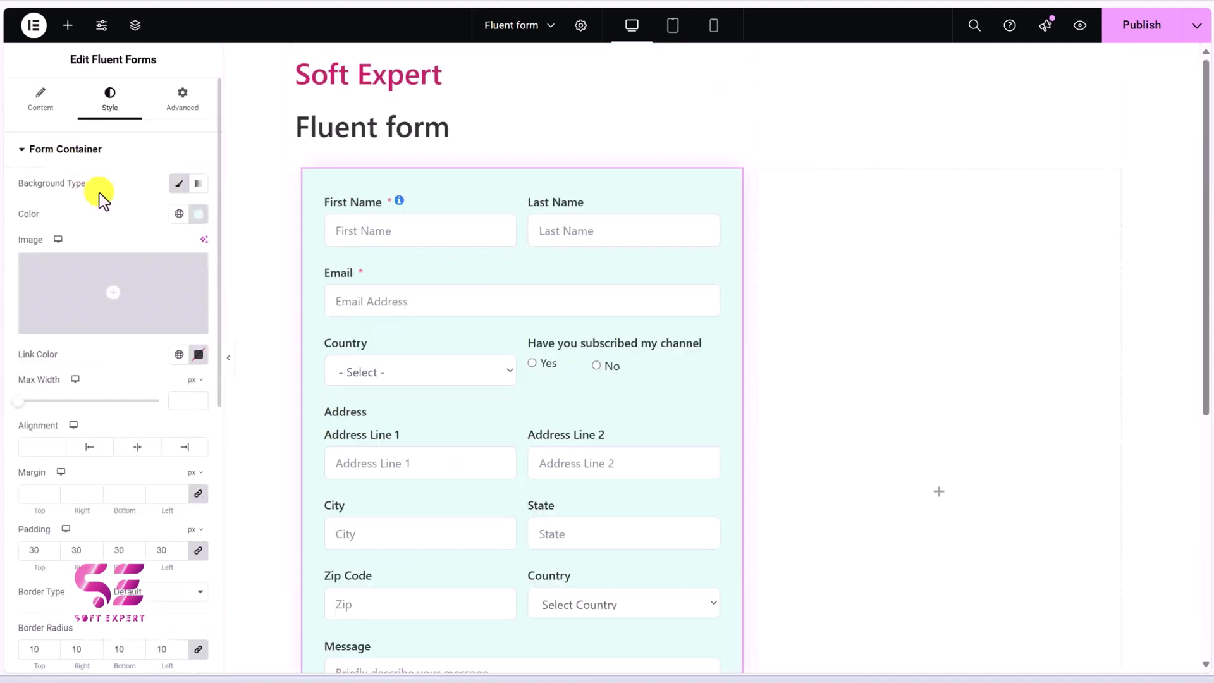
pyautogui.click(179, 214)
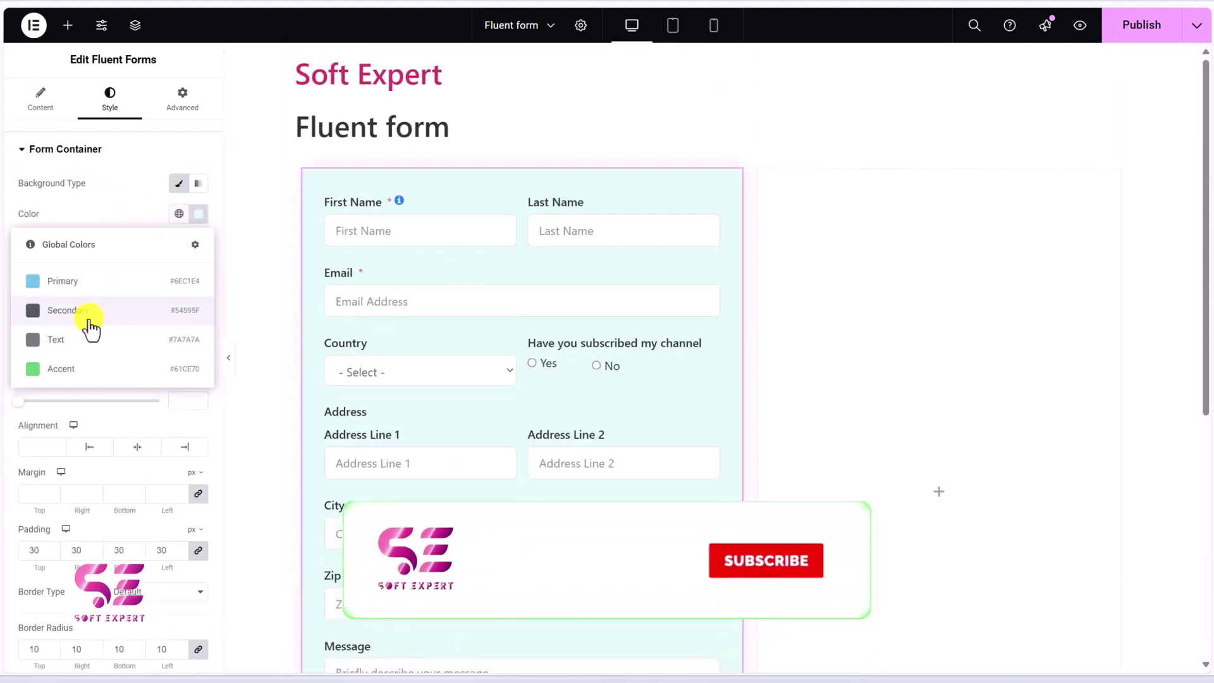
pyautogui.click(102, 311)
pyautogui.click(196, 216)
pyautogui.click(127, 310)
pyautogui.moveTo(127, 310); pyautogui.dragTo(120, 276)
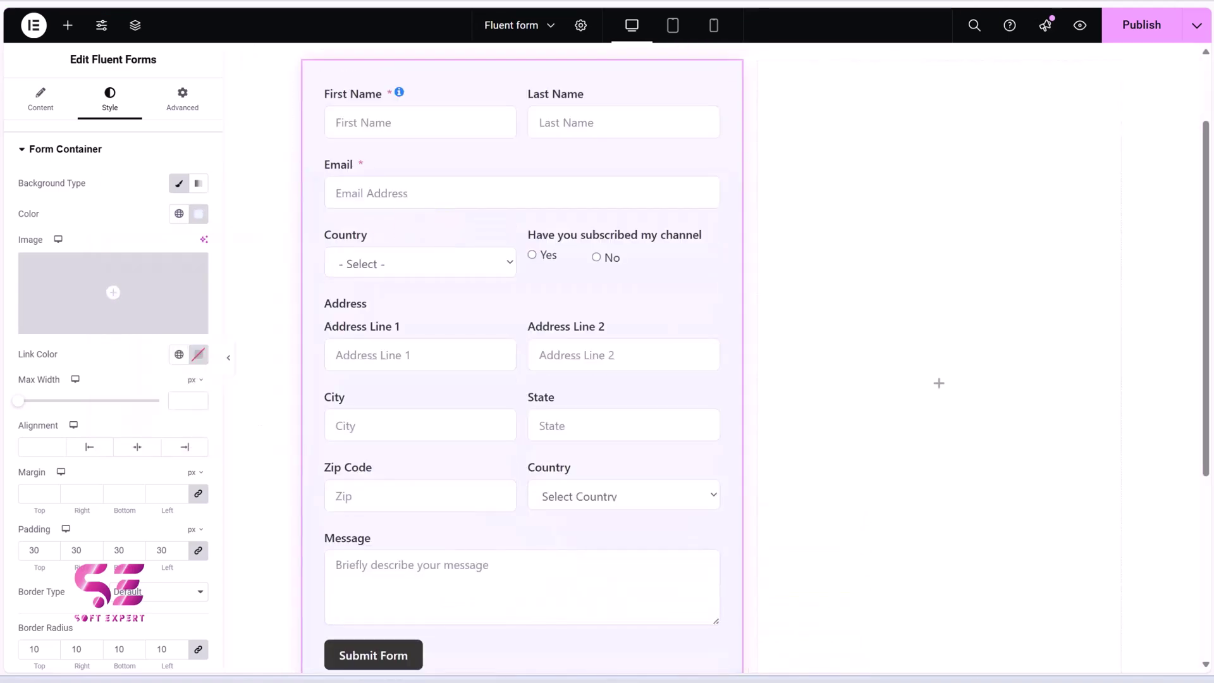
# Step: Switch to the Fluent Forms list in the WordPress dashboard and open Blank Form (#3) for editing
pyautogui.moveTo(1, 166)
pyautogui.click(67, 163)
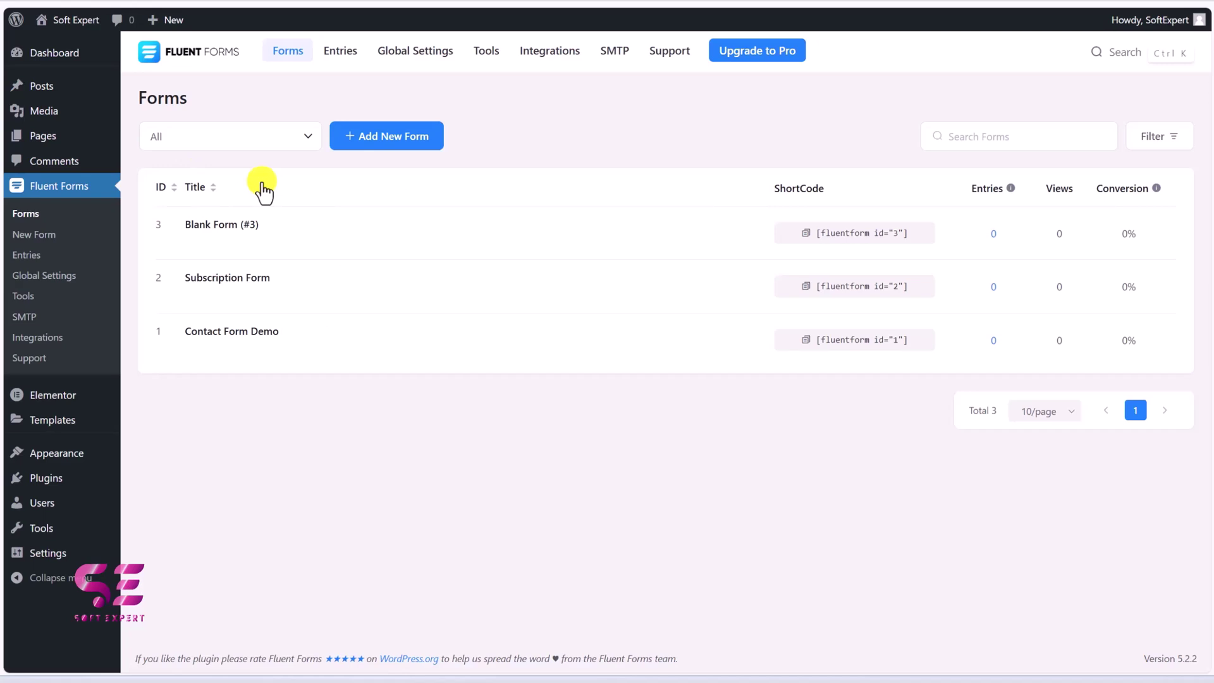
pyautogui.moveTo(233, 231)
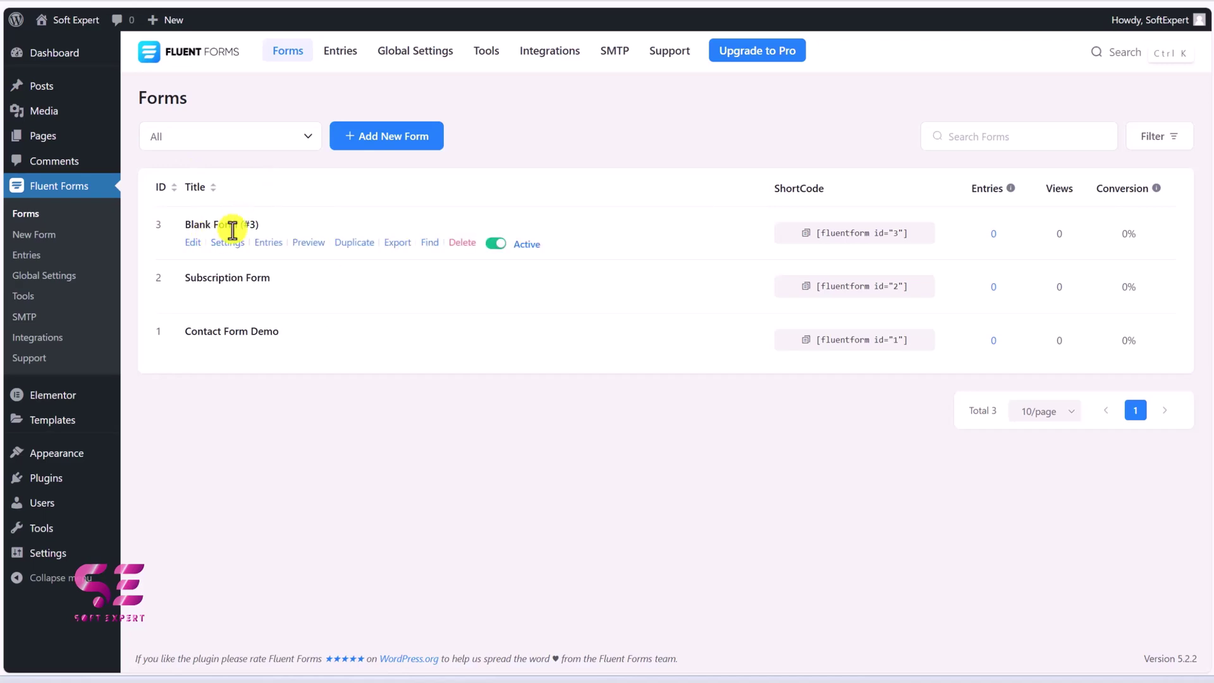
pyautogui.click(202, 241)
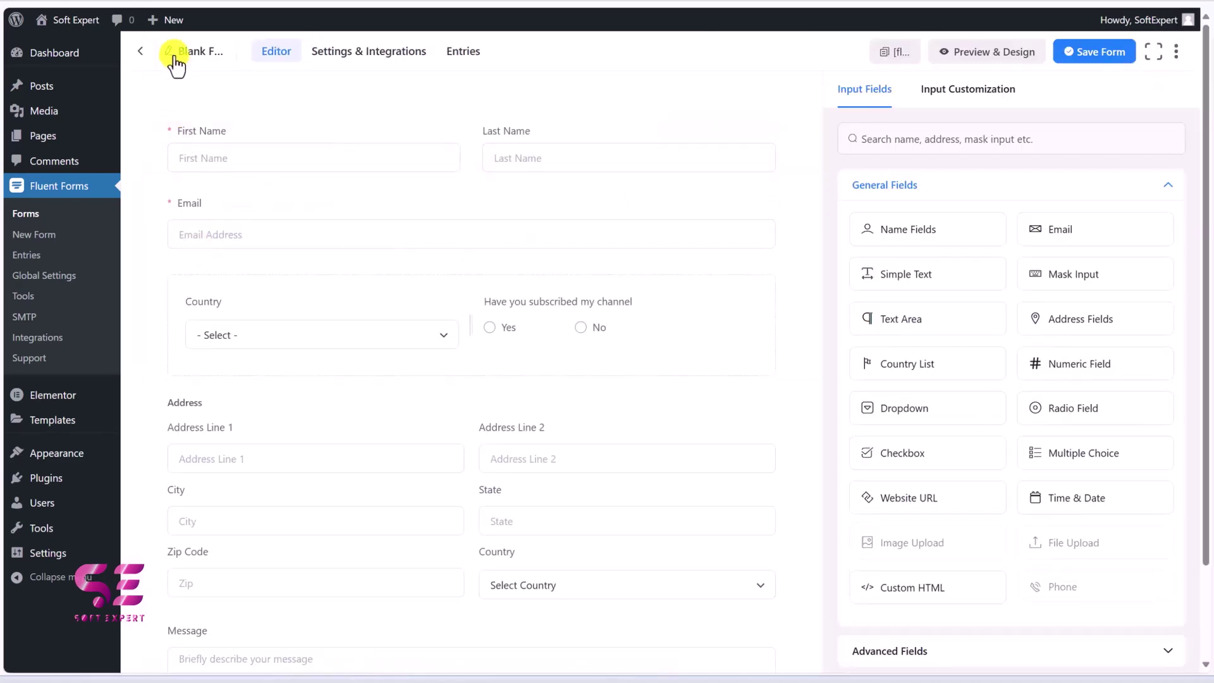
# Step: Rename the form as "Contact form softexpert"
pyautogui.click(174, 57)
pyautogui.moveTo(420, 216); pyautogui.dragTo(345, 213)
pyautogui.write('Contact form softexpert')
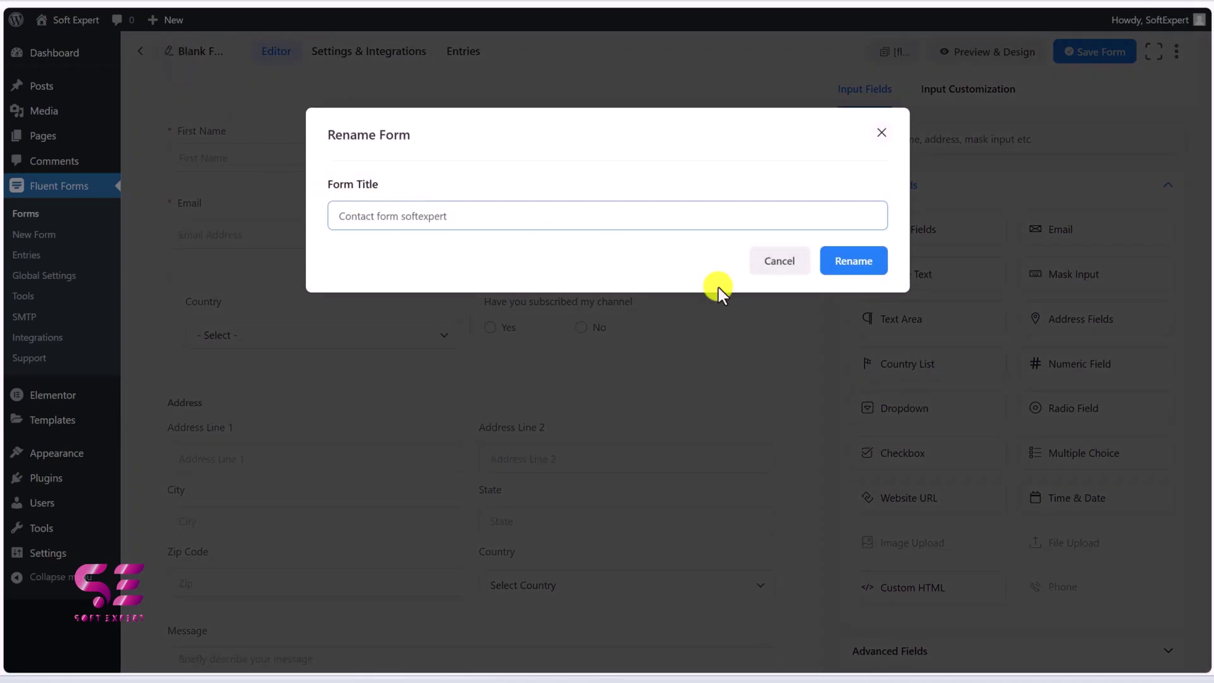
pyautogui.click(844, 263)
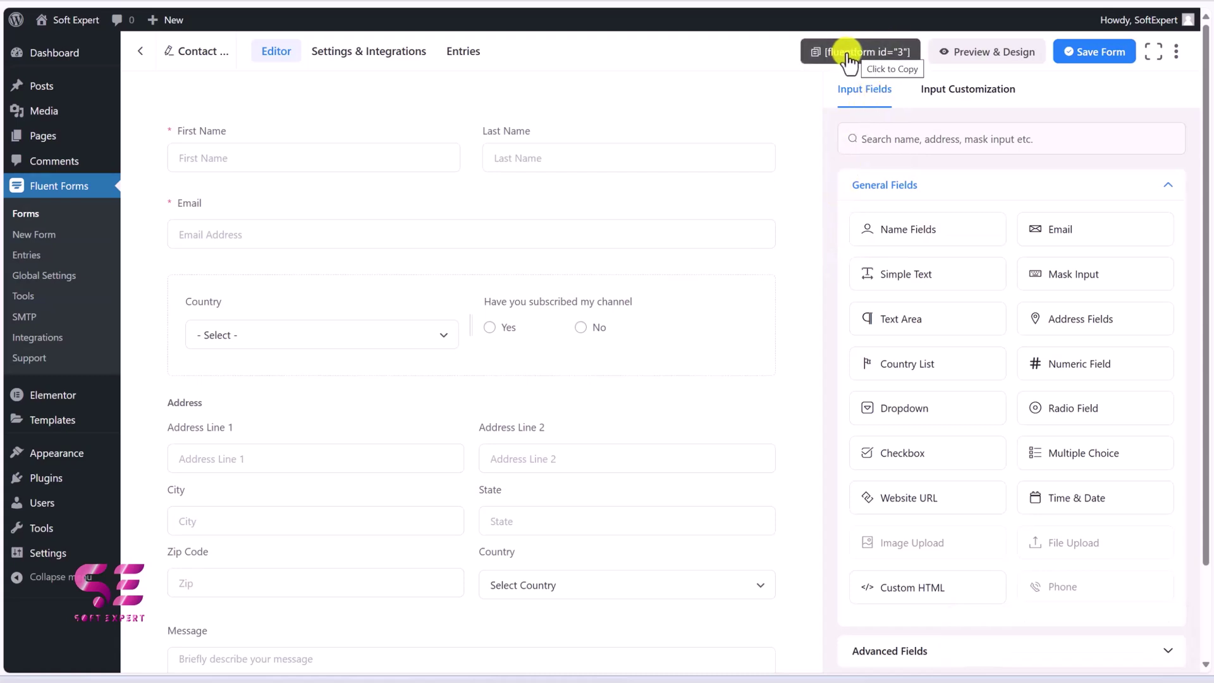
# Step: Review the form's confirmation, layout, and scheduling and restriction settings
pyautogui.click(335, 69)
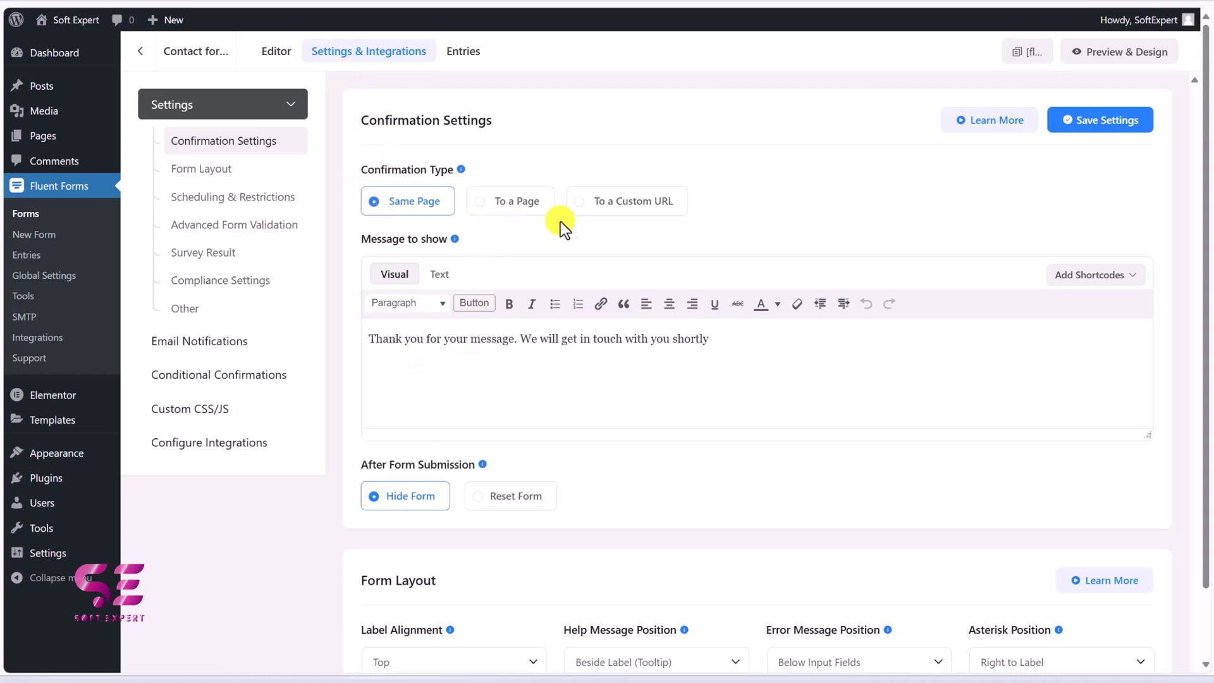
pyautogui.scroll(-1, 490, 341)
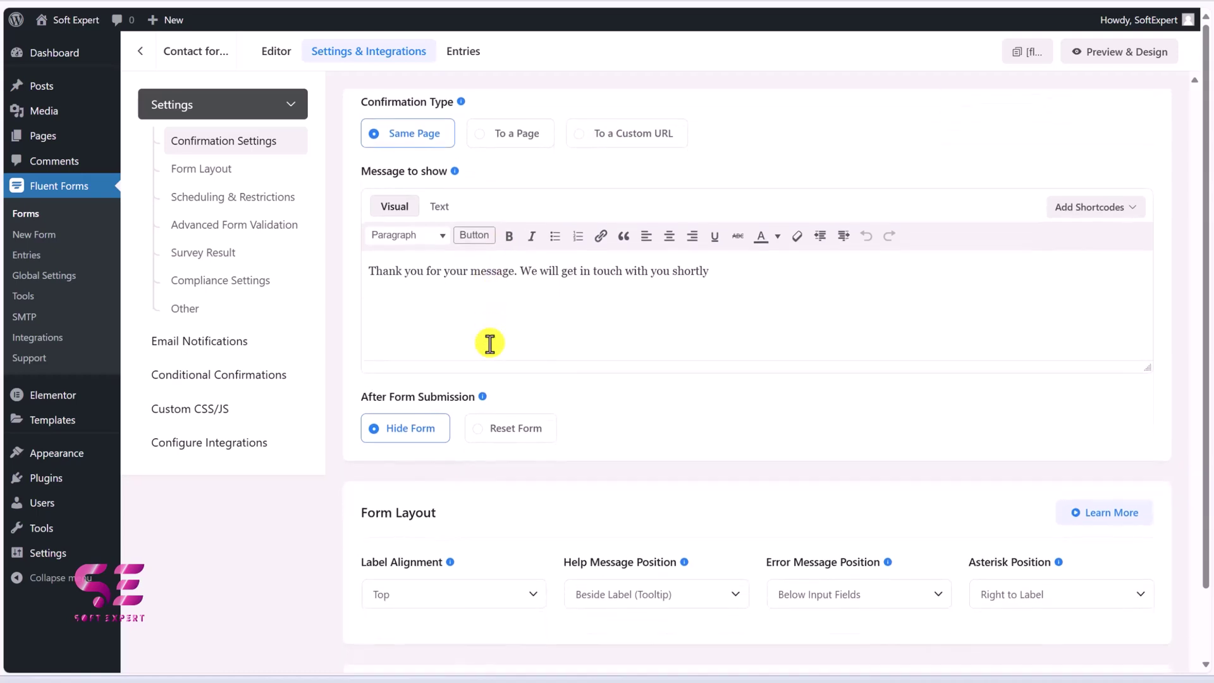
pyautogui.scroll(-4, 525, 436)
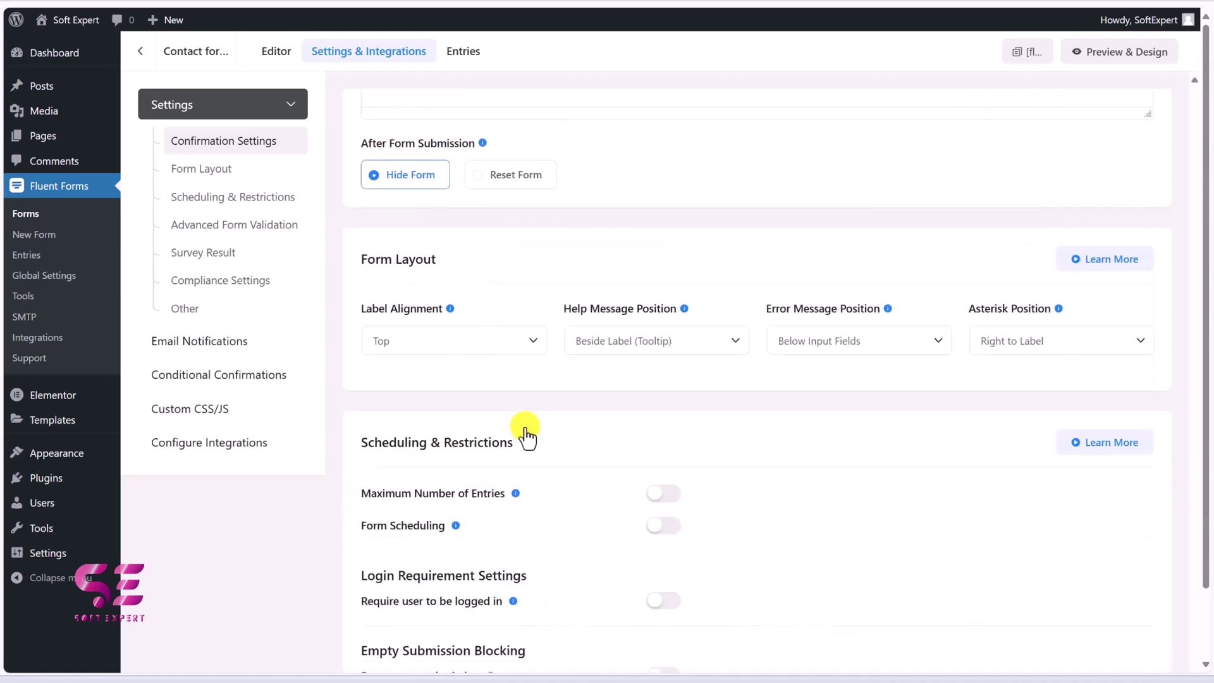
pyautogui.scroll(-2, 496, 368)
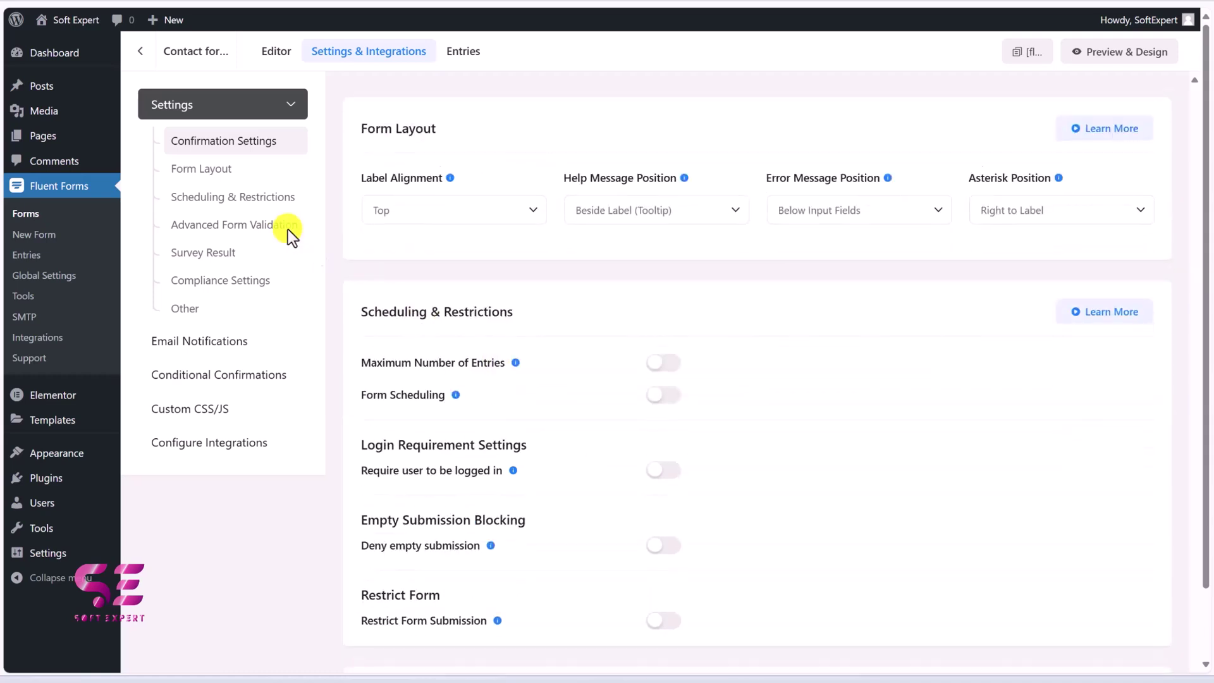
# Step: Enable the Admin Notification Email for the form and open its settings to check the recipient address
pyautogui.click(228, 346)
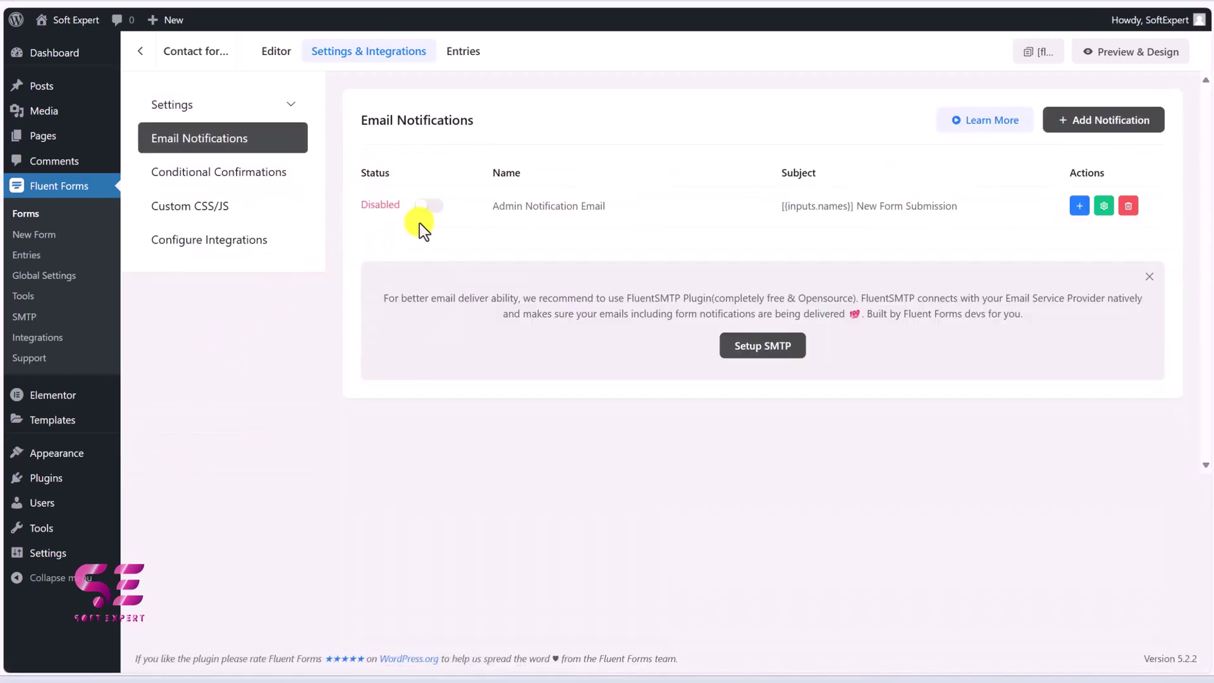
pyautogui.click(430, 208)
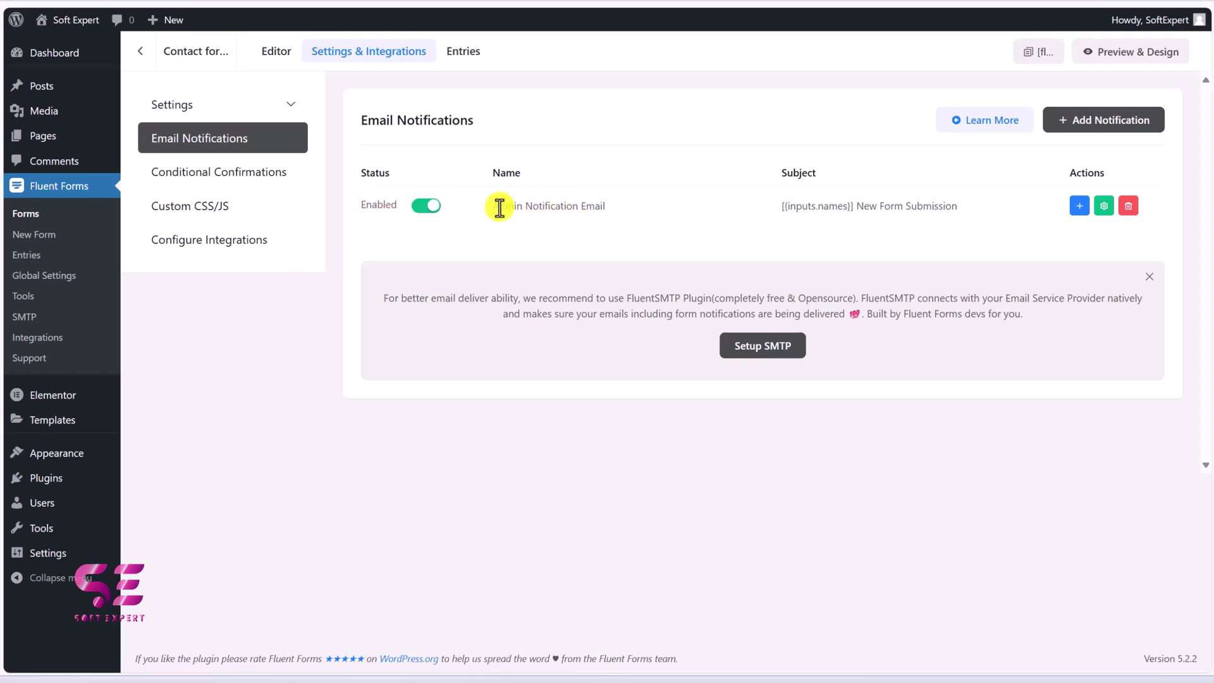
pyautogui.moveTo(493, 206); pyautogui.dragTo(593, 203)
pyautogui.click(598, 205)
pyautogui.click(1104, 205)
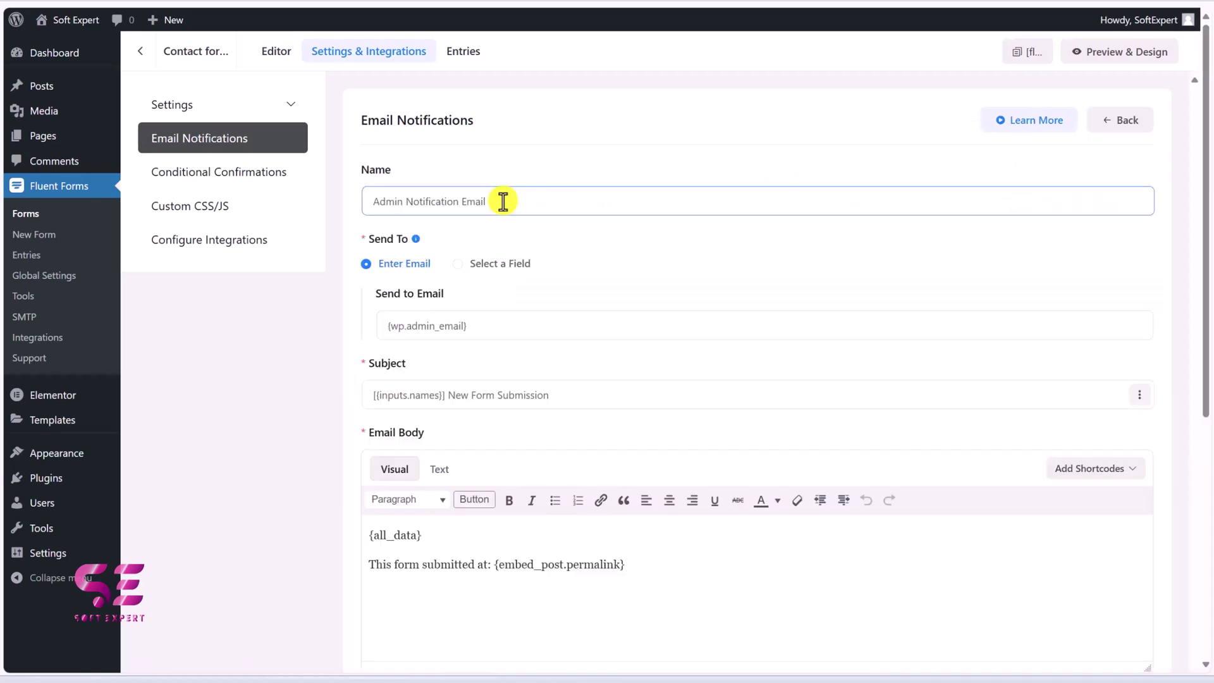
pyautogui.moveTo(492, 323); pyautogui.dragTo(385, 329)
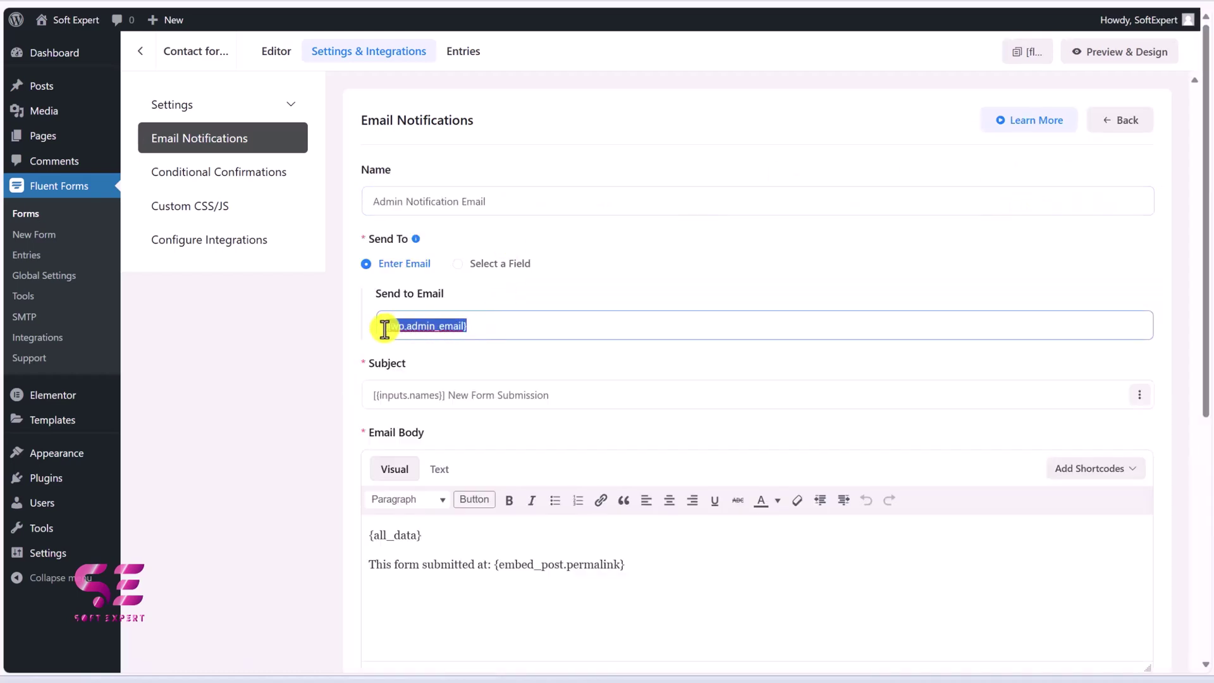
# Step: View the form's Custom CSS/JS settings and open its list of entries
pyautogui.click(233, 186)
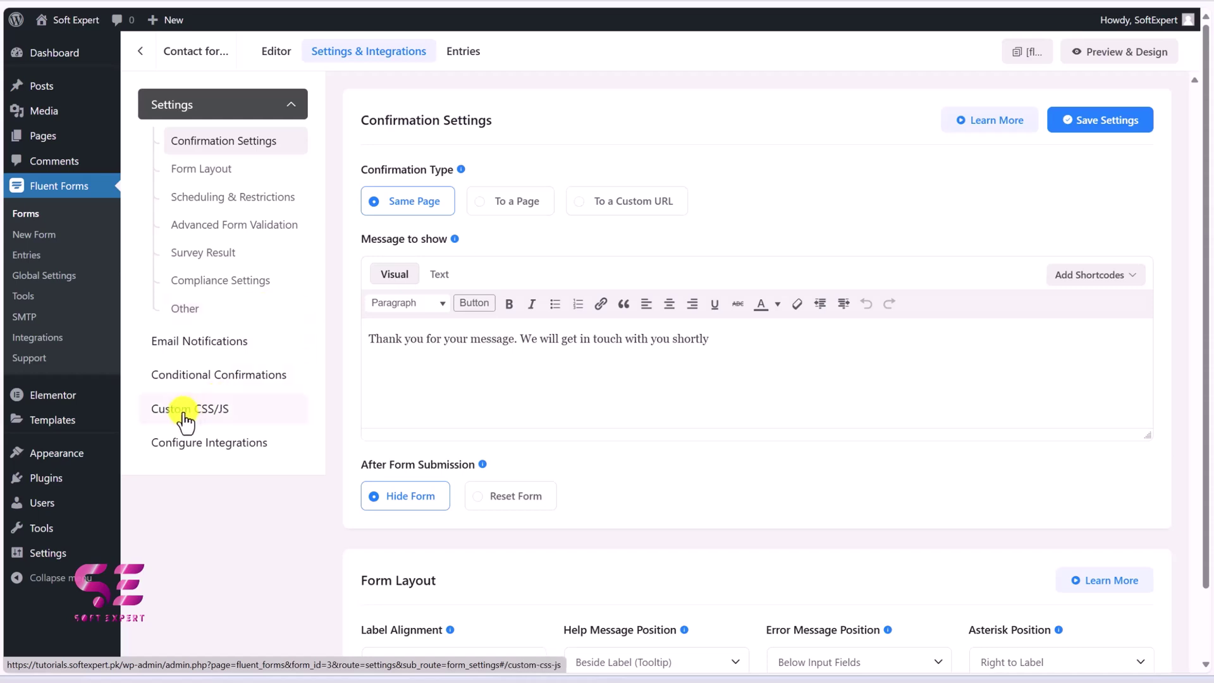
pyautogui.click(192, 411)
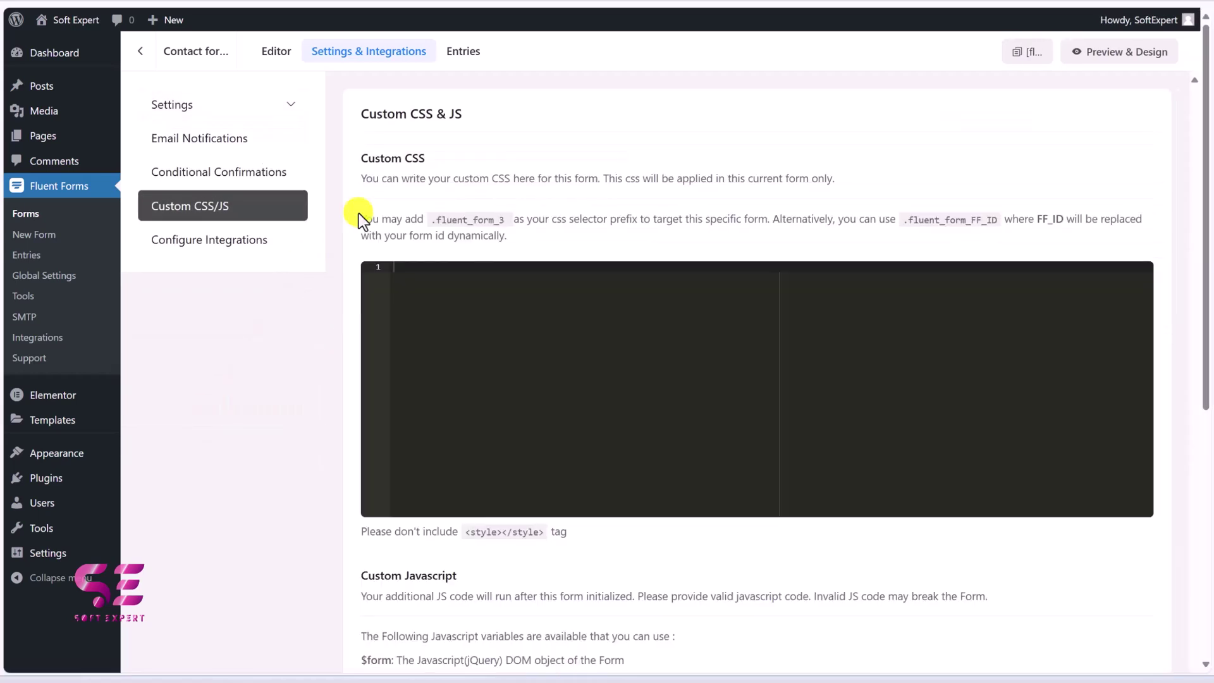
pyautogui.click(466, 64)
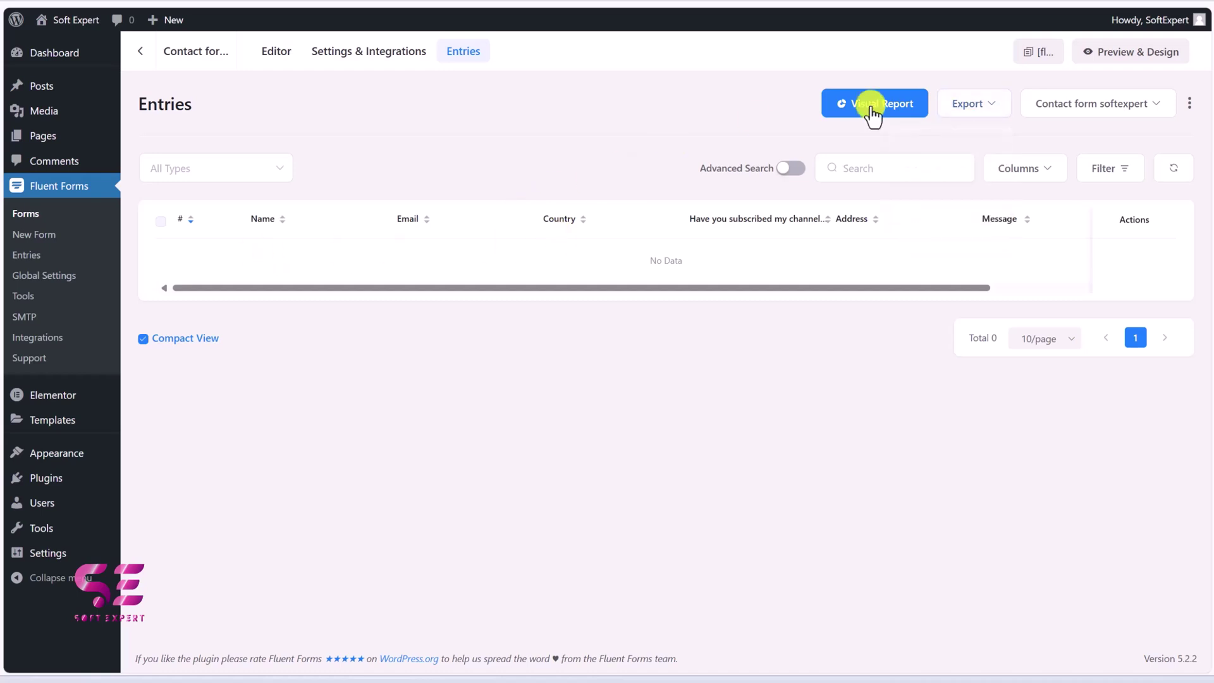
# Step: Check which file formats are offered for exporting the form's entries
pyautogui.click(980, 106)
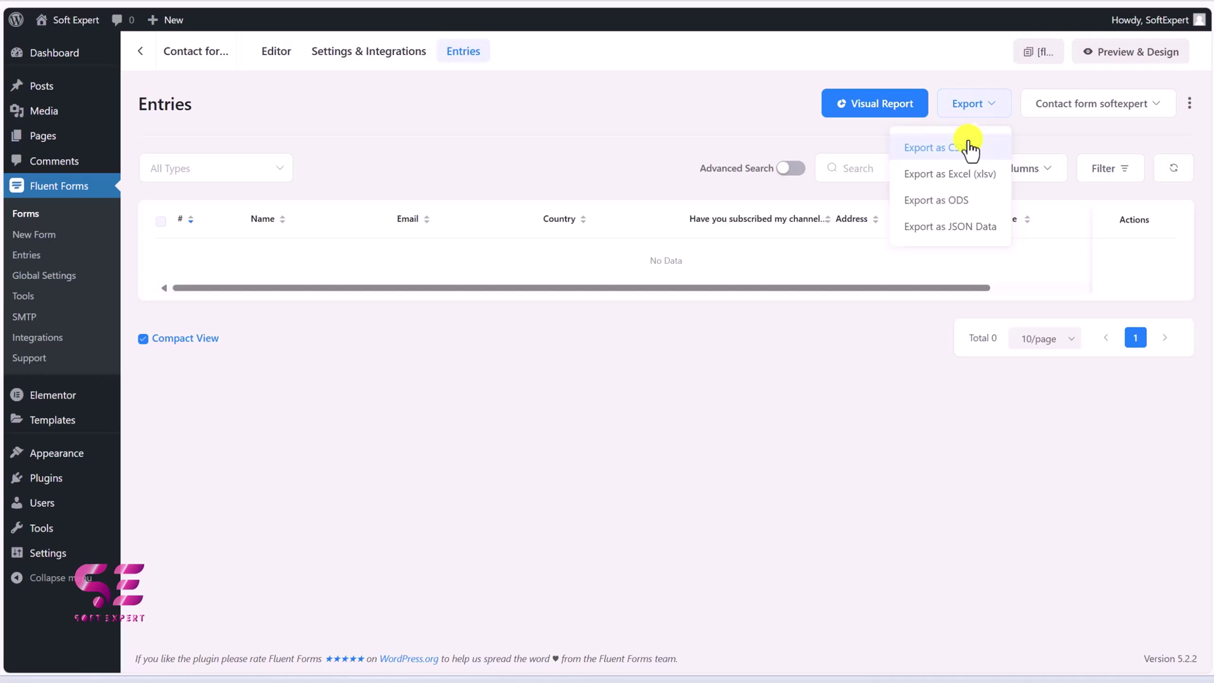
pyautogui.click(745, 139)
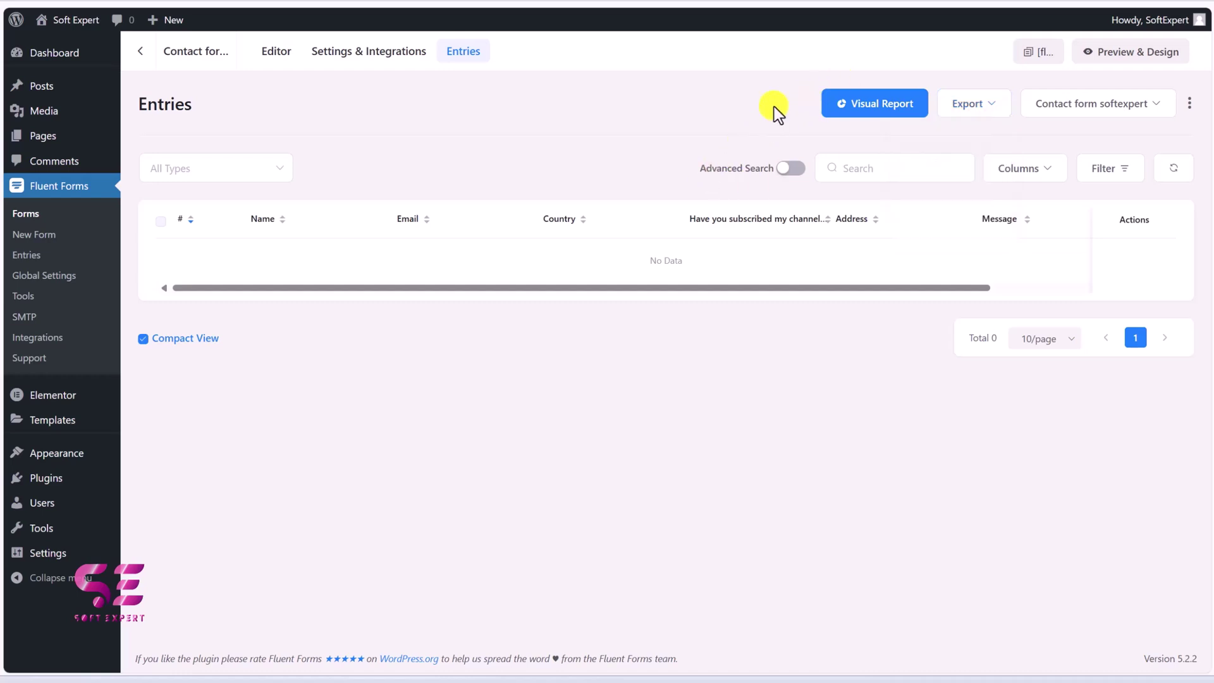
# Step: Open the Fluent Forms global settings and review the default validation messages for required and email fields
pyautogui.click(46, 276)
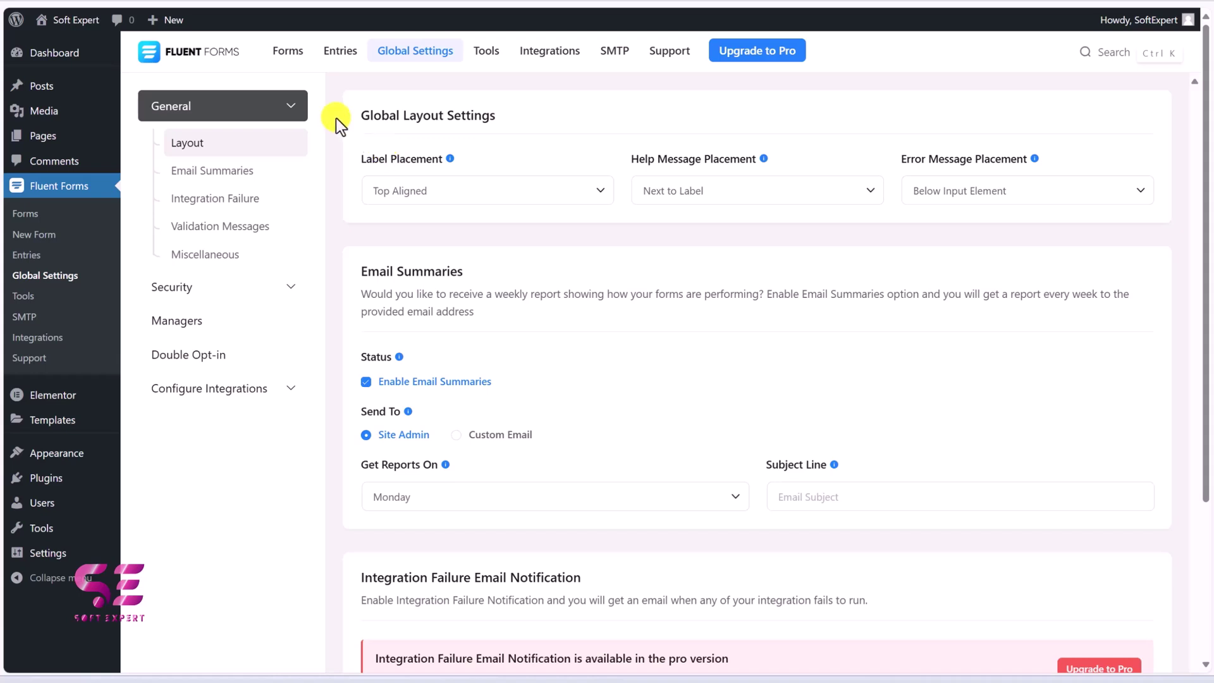
pyautogui.scroll(-10, 488, 279)
pyautogui.click(371, 233)
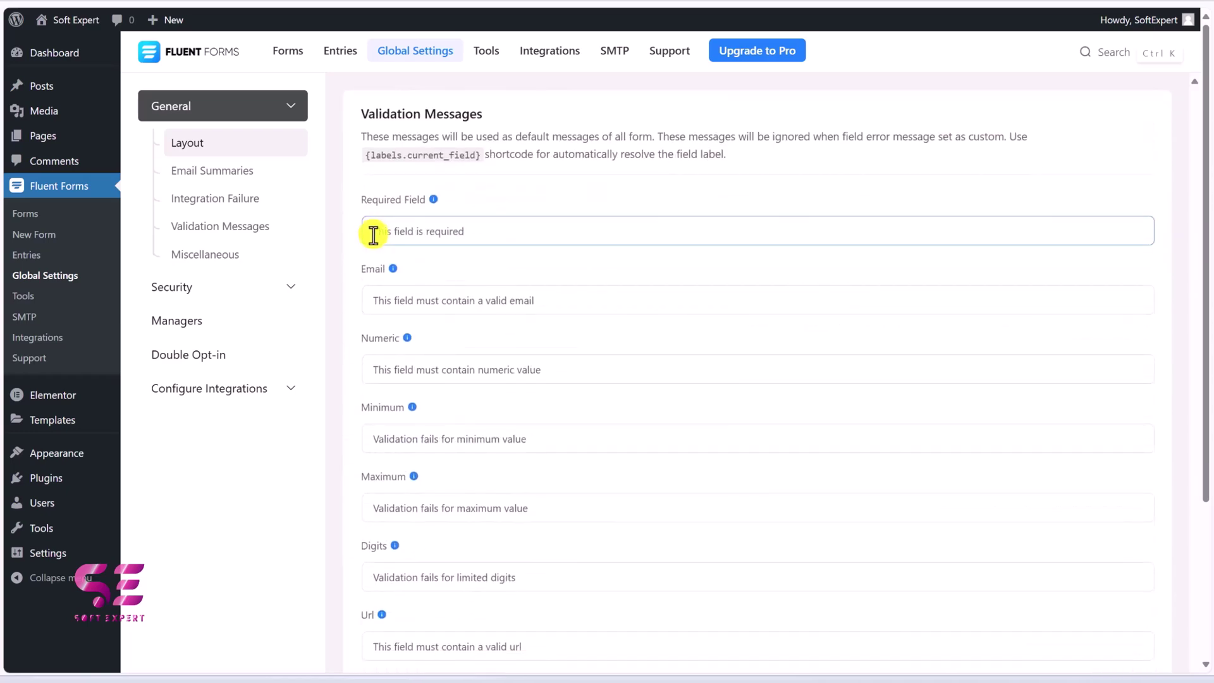
pyautogui.moveTo(371, 232); pyautogui.dragTo(506, 234)
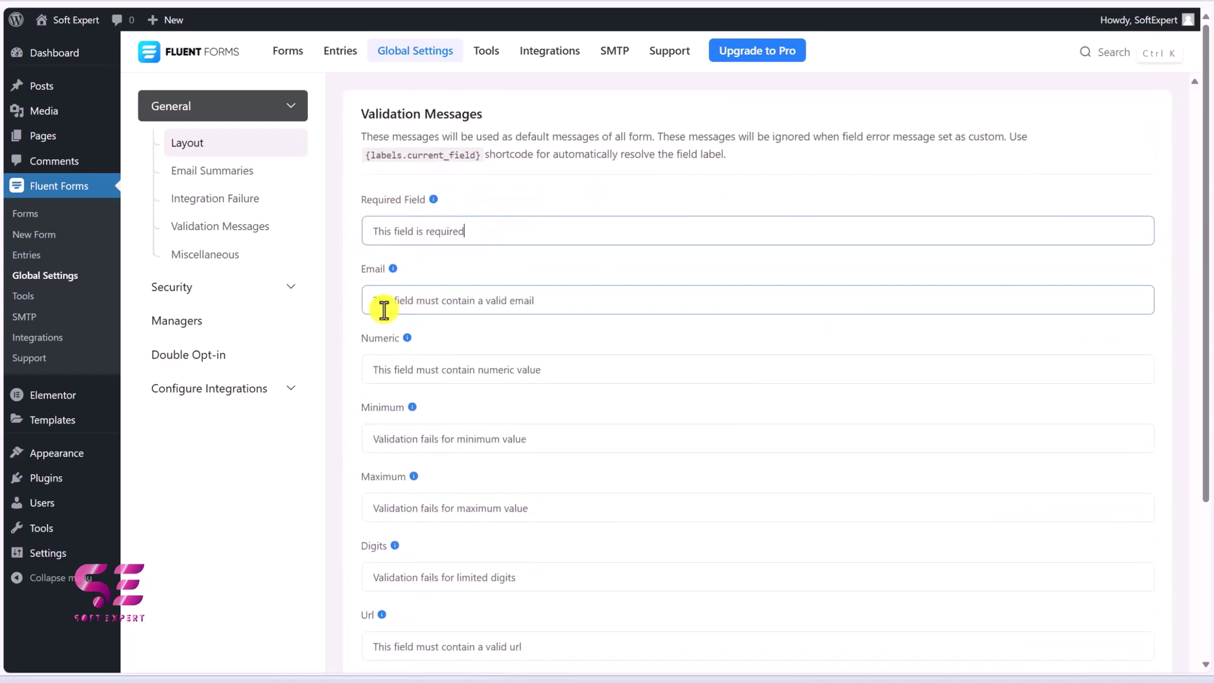
pyautogui.moveTo(373, 299); pyautogui.dragTo(550, 301)
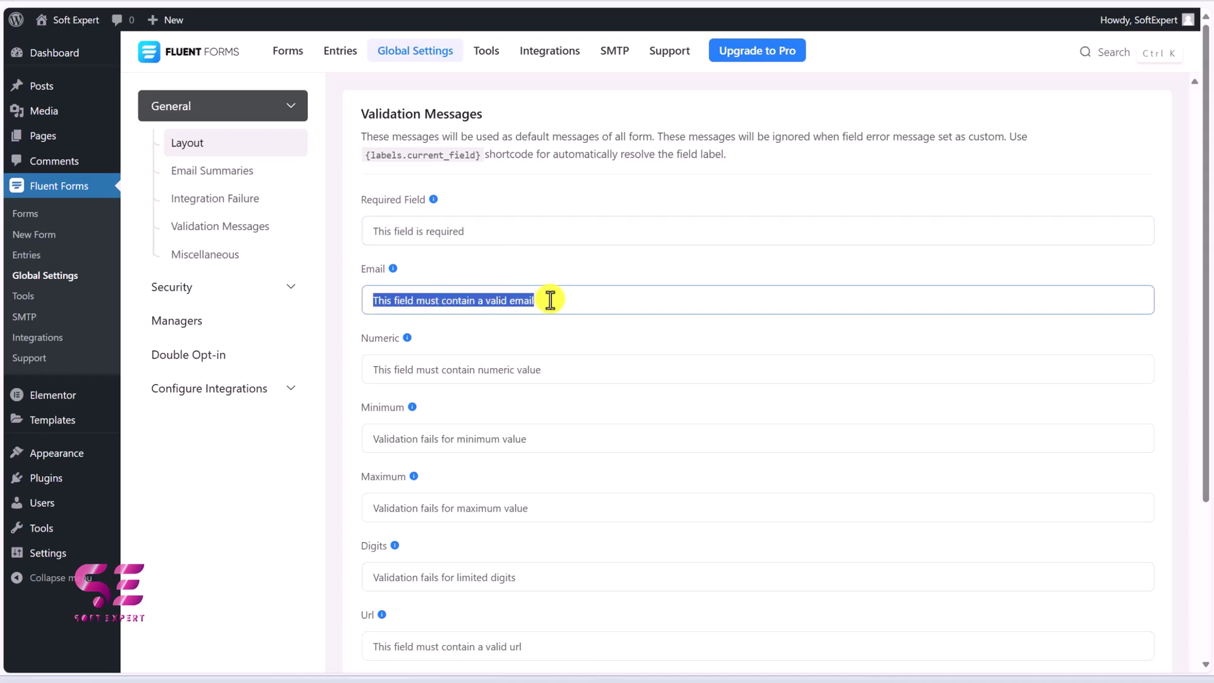
pyautogui.click(548, 301)
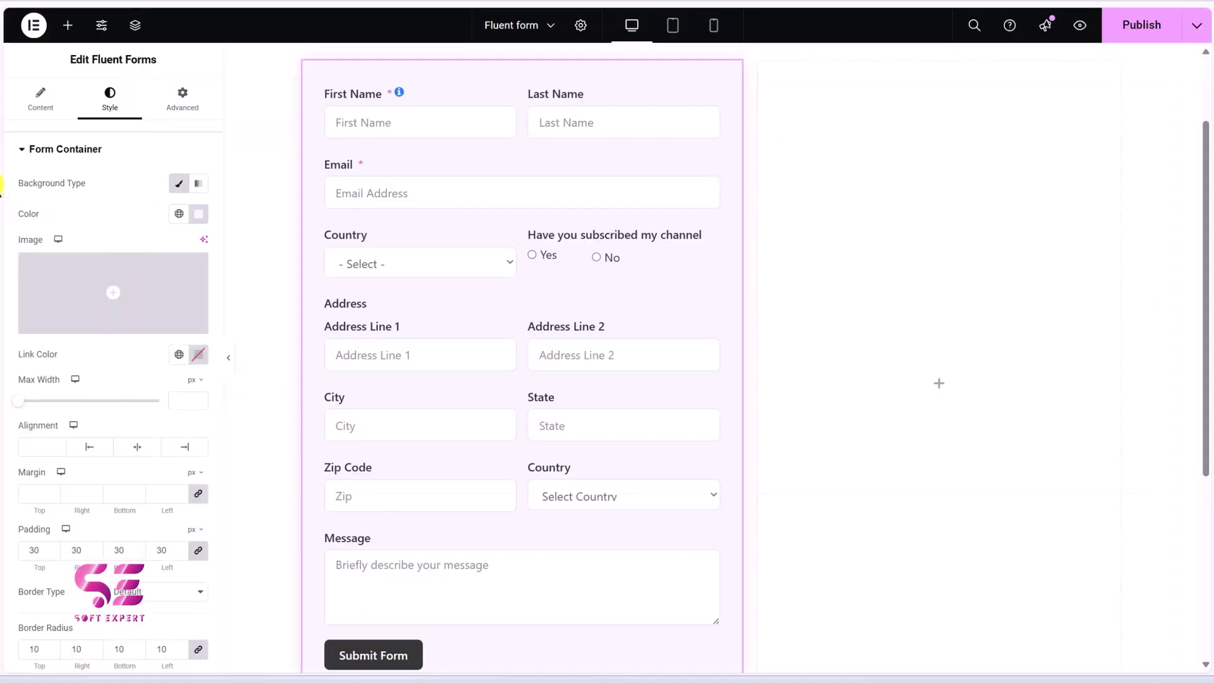
pyautogui.scroll(1, 442, 283)
pyautogui.scroll(-1, 442, 283)
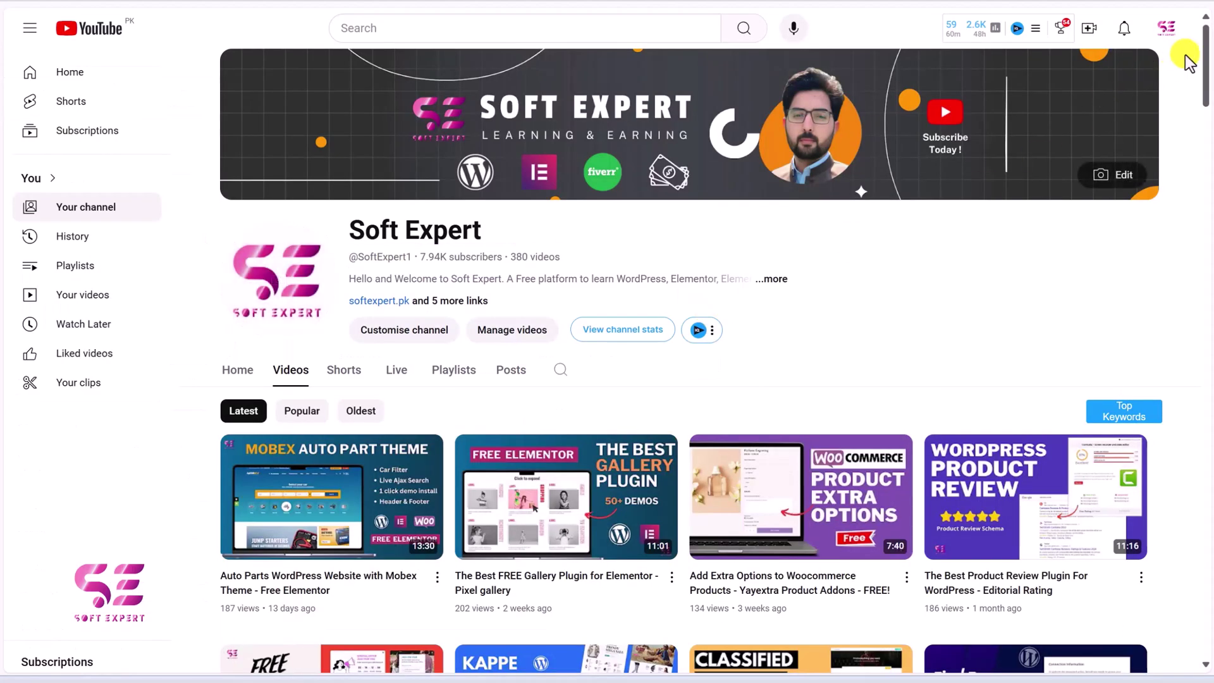
pyautogui.moveTo(1206, 66); pyautogui.dragTo(1208, 277)
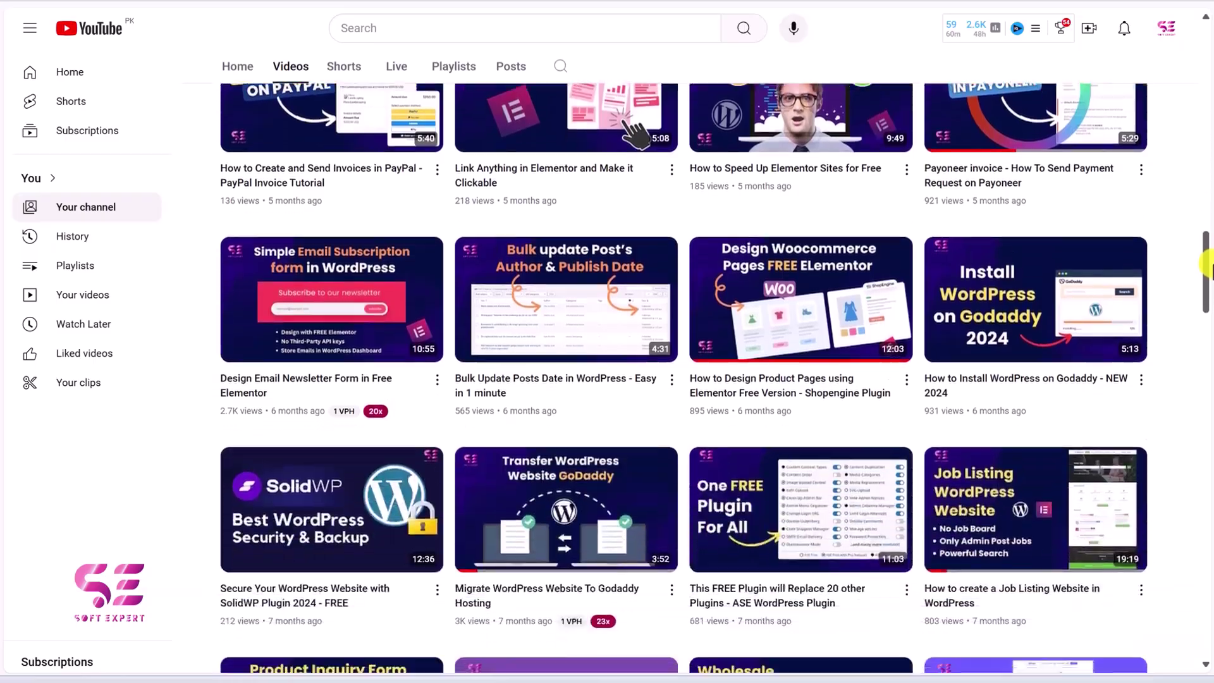